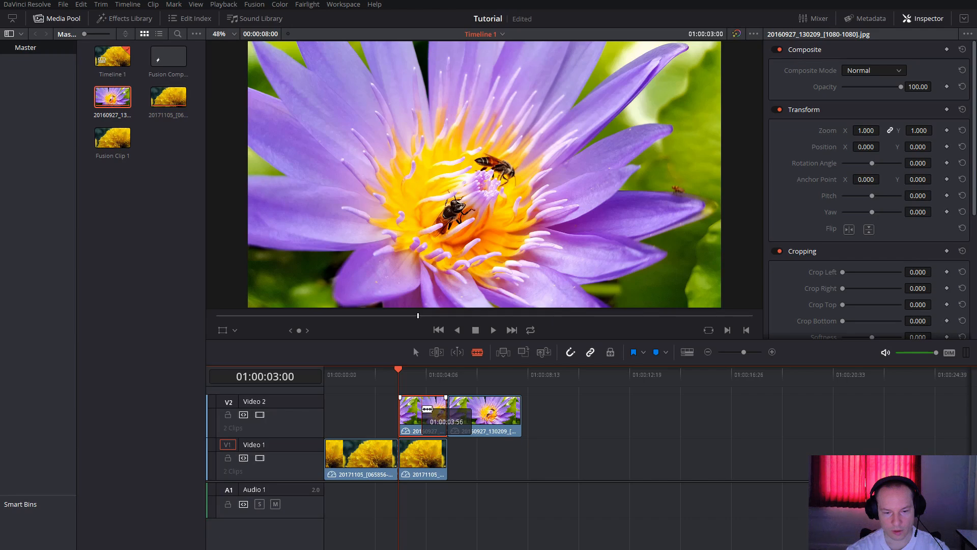
- Move the second purple-flower clip down to Video 1 and combine the two stacked clips before it into a new Fusion clip
key(a)
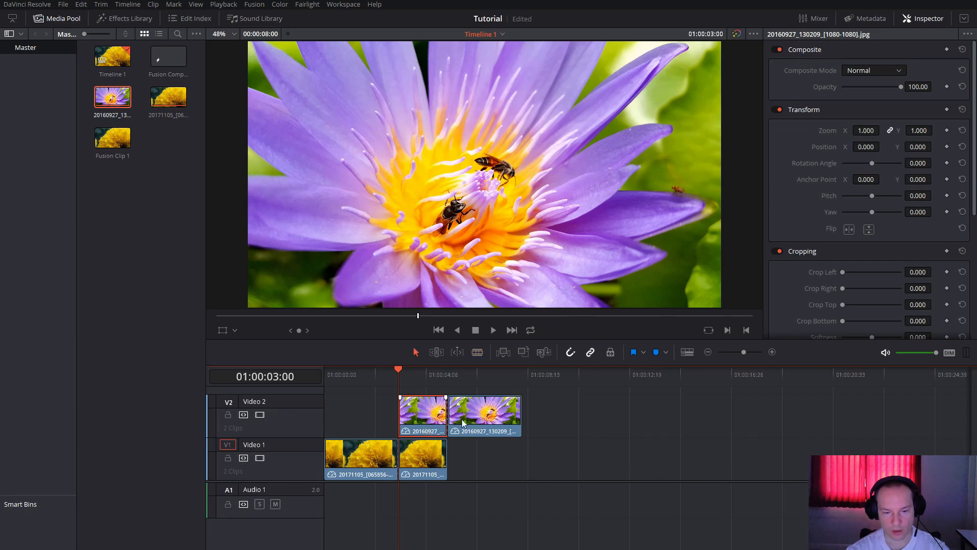
drag(462, 420, 463, 462)
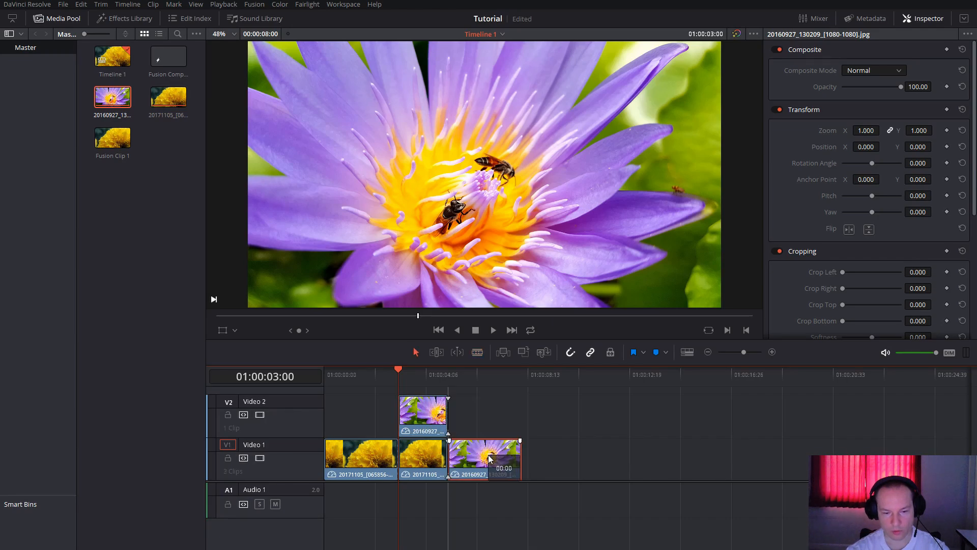
ctrl+click(435, 400)
right_click(435, 399)
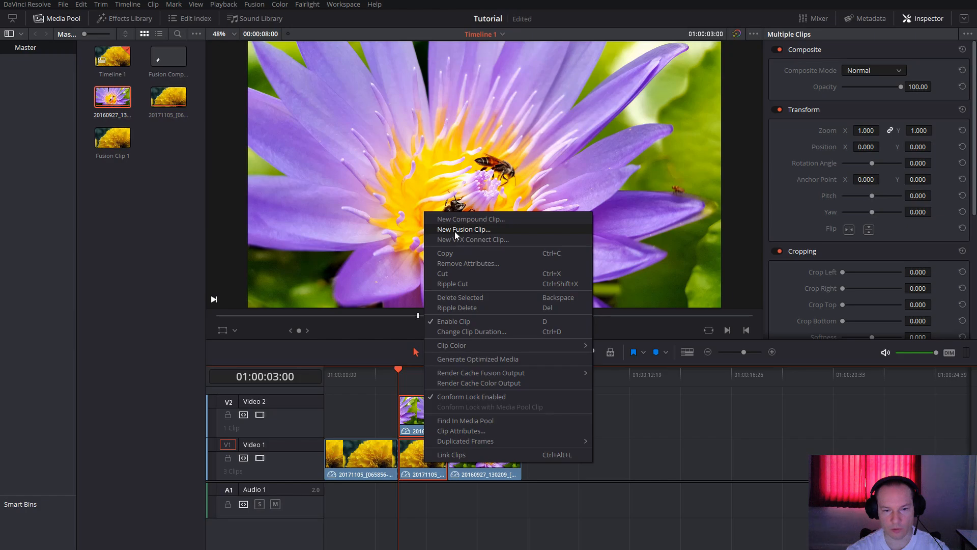
click(454, 231)
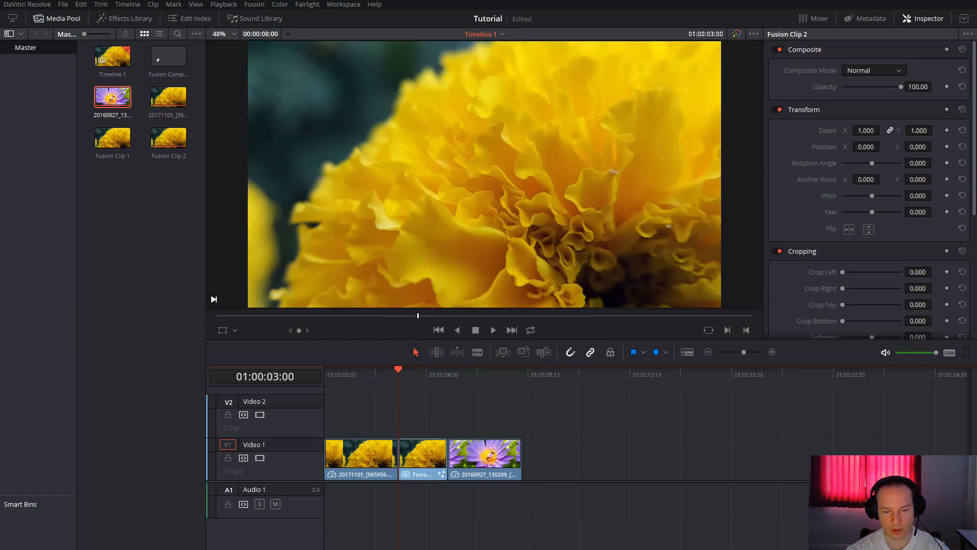
- Open the new Fusion clip on the Fusion page and place the MediaIn2 node directly below Merge1
key(shift+5)
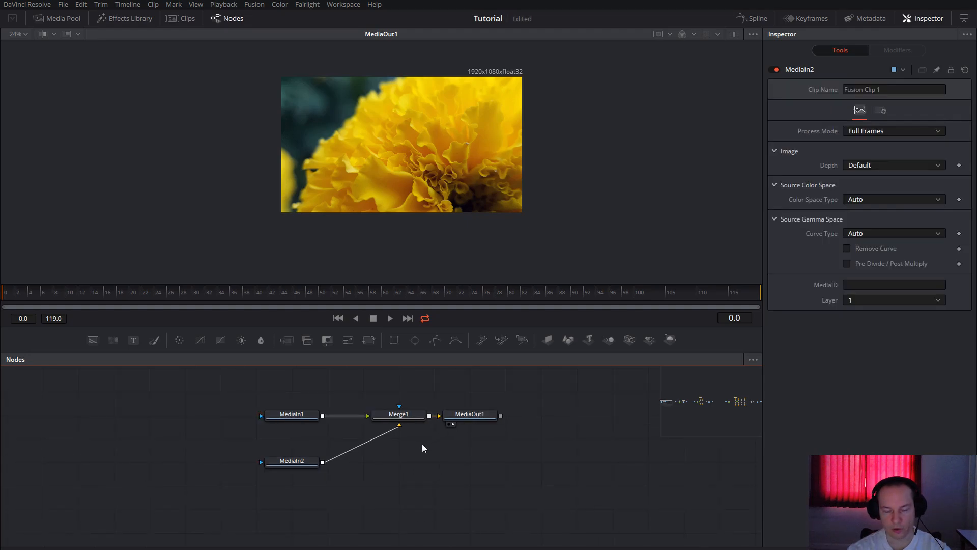
click(466, 414)
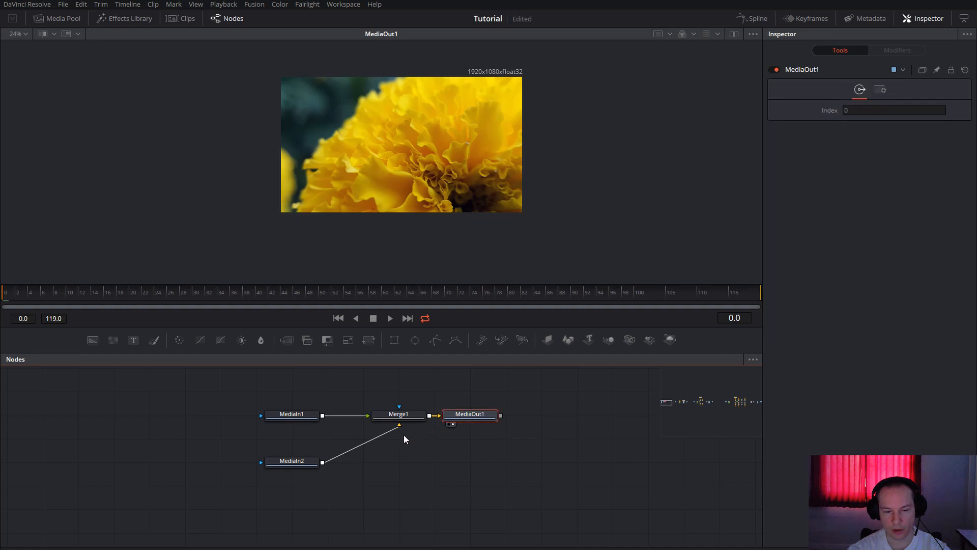
click(390, 421)
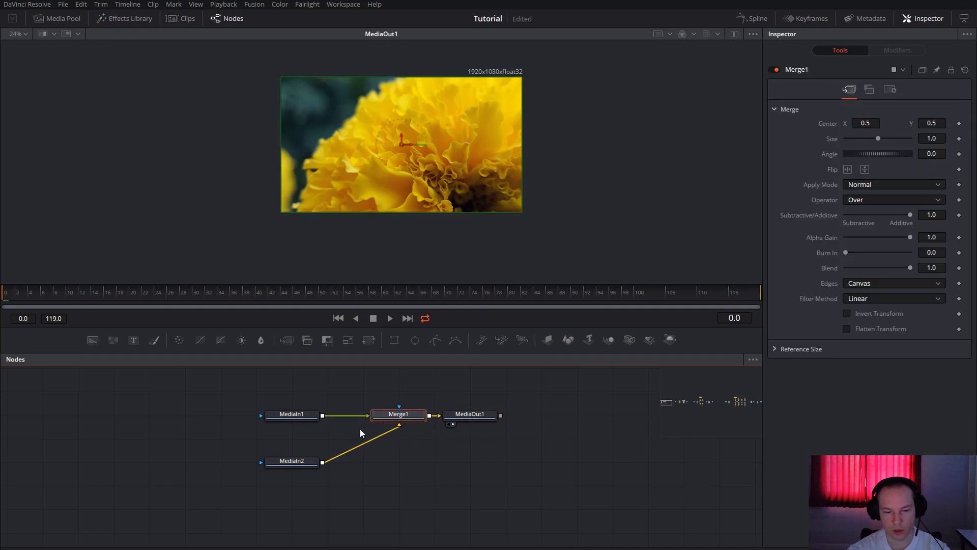
click(288, 418)
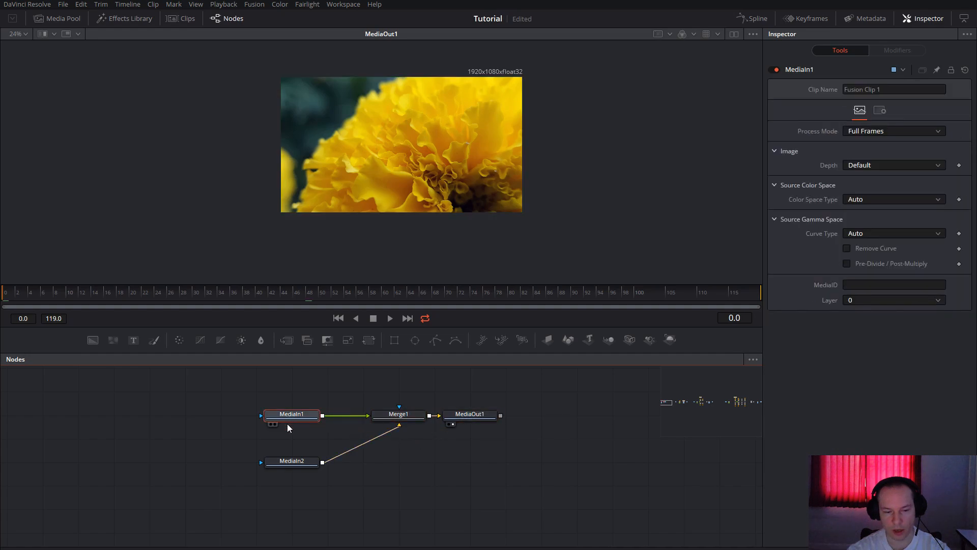
click(299, 464)
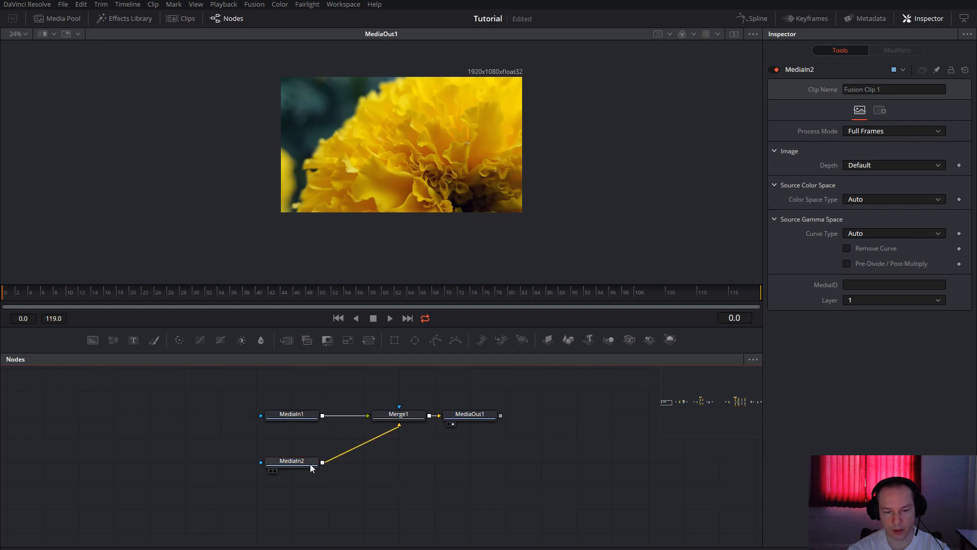
drag(311, 467, 404, 467)
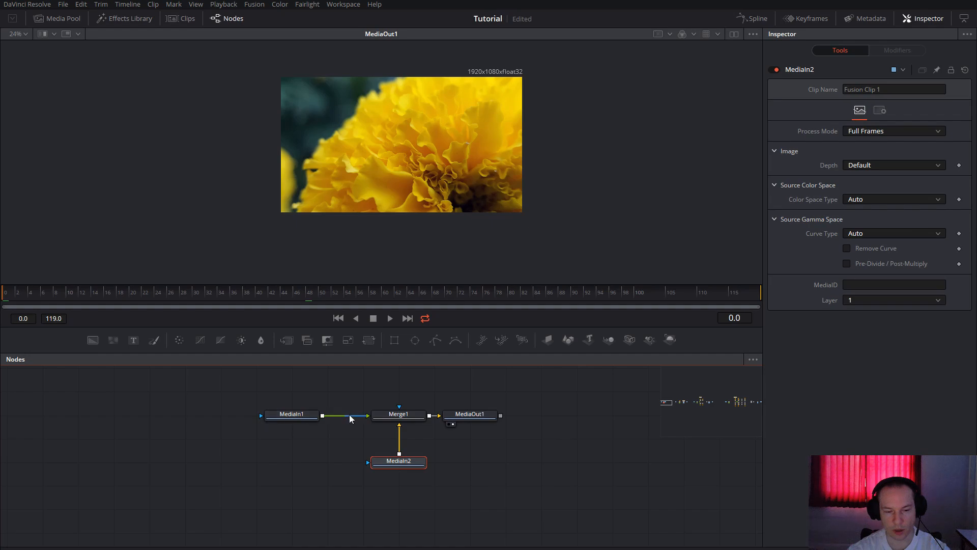
- Try out Merge1's centre, size (about 0.19), angle (about -31.3) and blend settings, and reset the node to its defaults
click(408, 416)
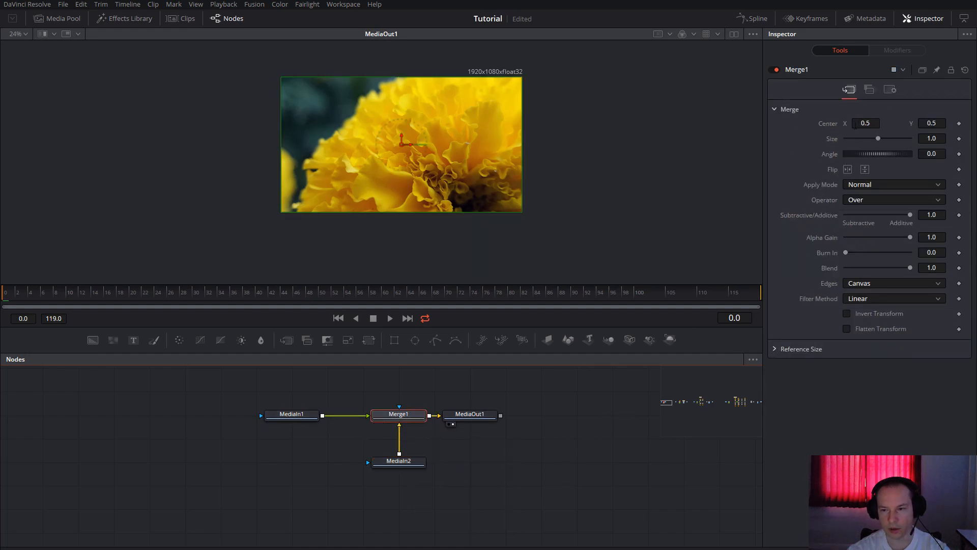
drag(864, 124, 683, 123)
mouse_move(931, 123)
mouse_down()
mouse_move(975, 123)
mouse_move(945, 123)
mouse_up()
drag(876, 137, 865, 162)
click(963, 72)
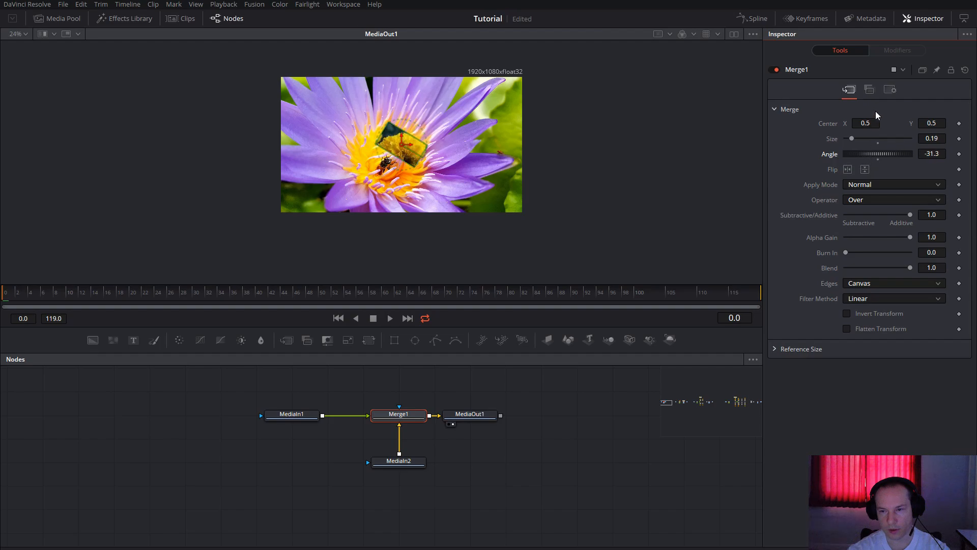
click(890, 89)
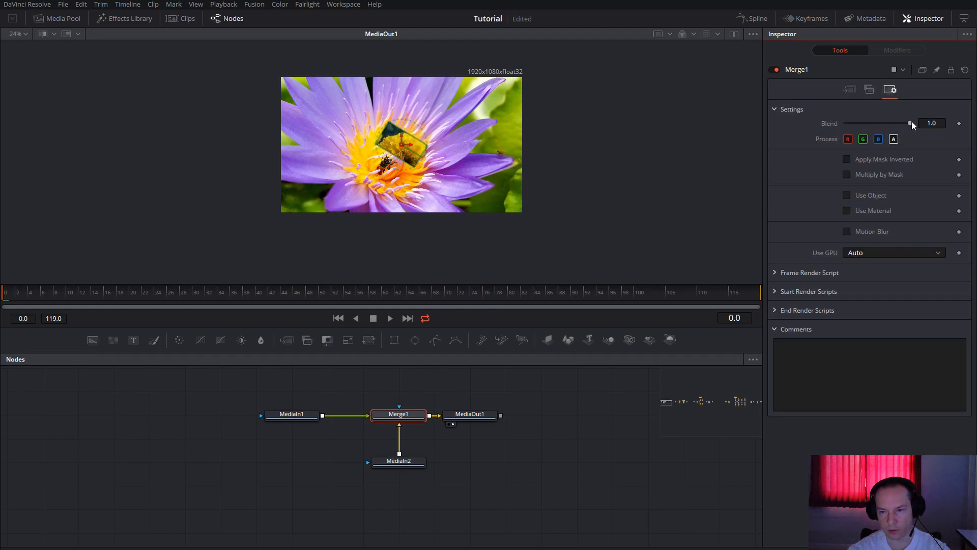
mouse_move(911, 123)
mouse_down()
mouse_move(864, 124)
mouse_move(921, 127)
mouse_up()
click(966, 70)
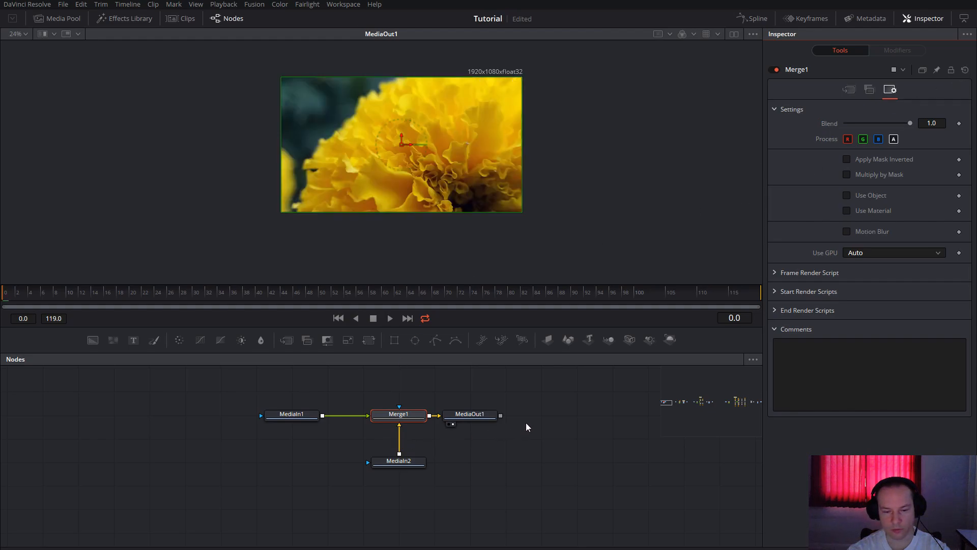
- Examine the Example 1 node group and the settings of its Rectangle2 mask
drag(525, 426, 442, 445)
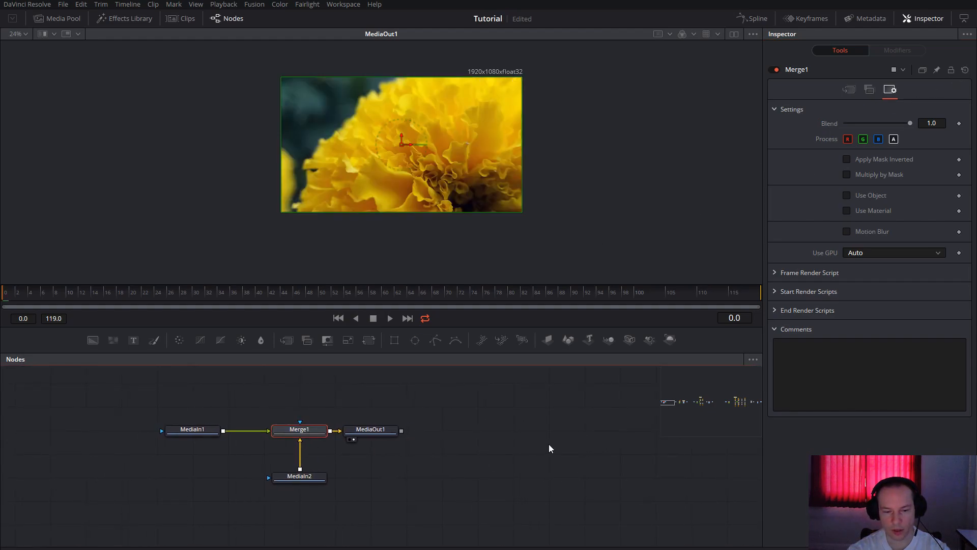
drag(547, 447, 332, 441)
drag(525, 451, 275, 456)
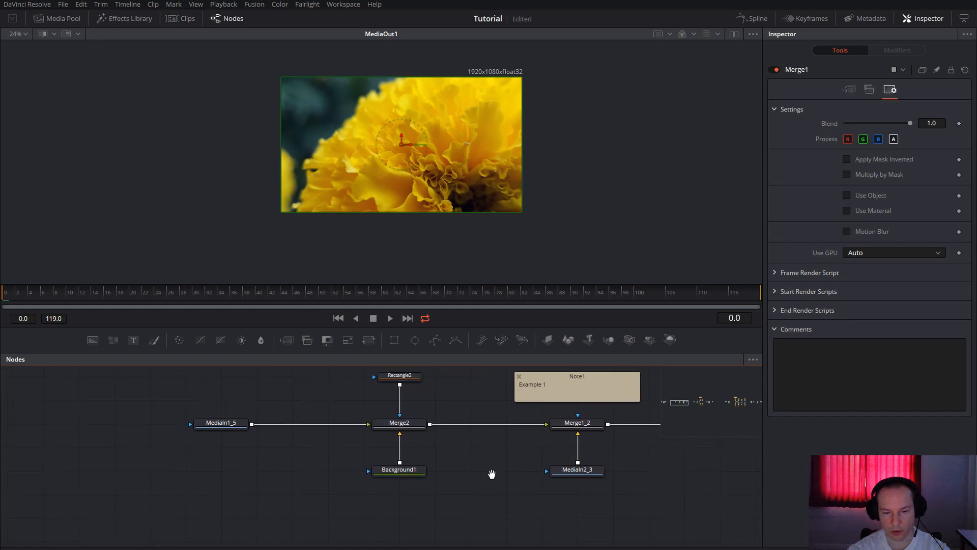
drag(490, 473, 427, 477)
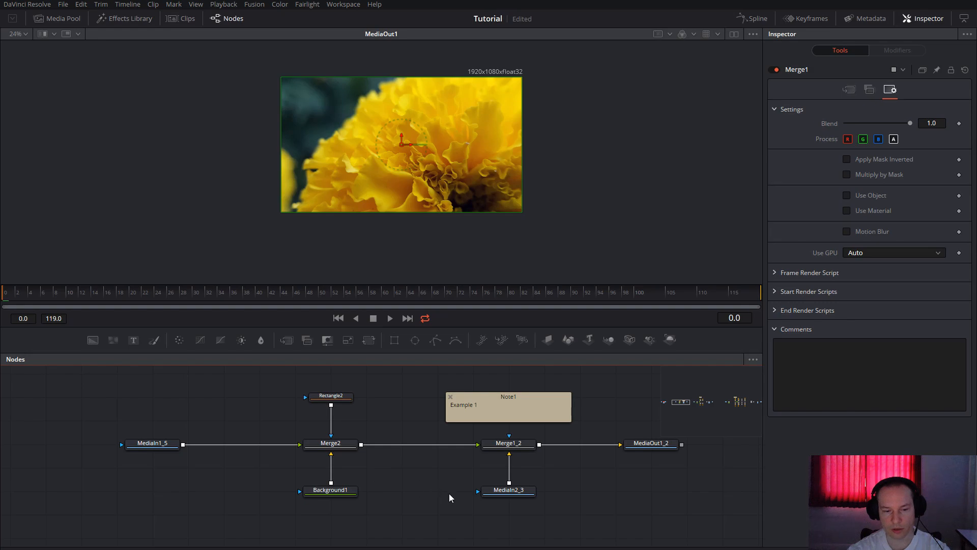
scroll(369, 413, down, 2)
scroll(369, 413, right, 2)
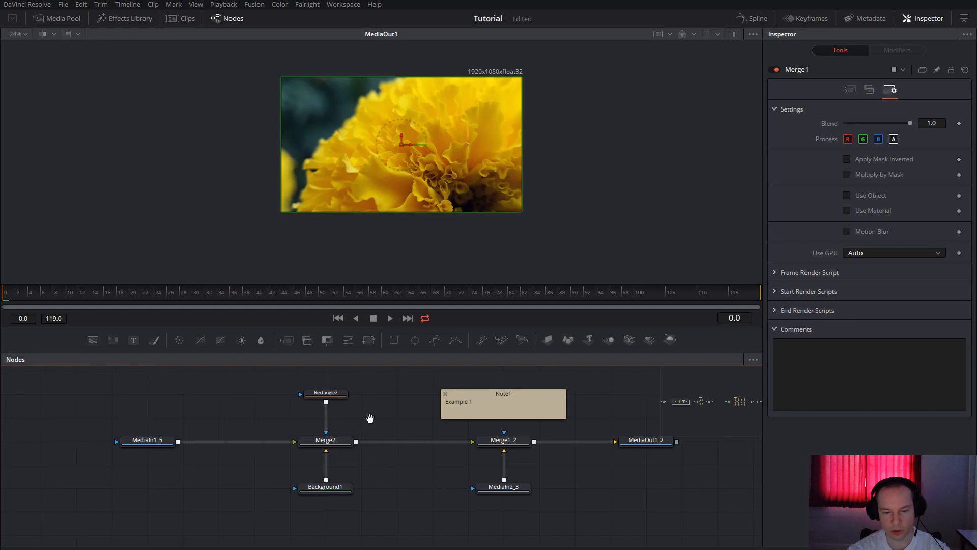
scroll(312, 385, up, 1)
click(313, 388)
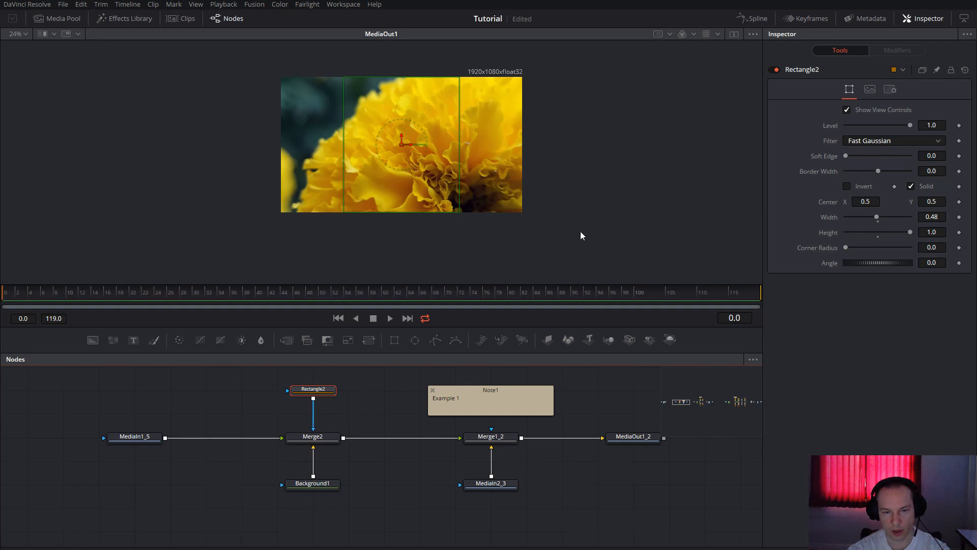
- Show MediaOut1_2 in the viewer and set the width of the Rectangle2 mask to 1.0
scroll(623, 434, right, 2)
click(627, 439)
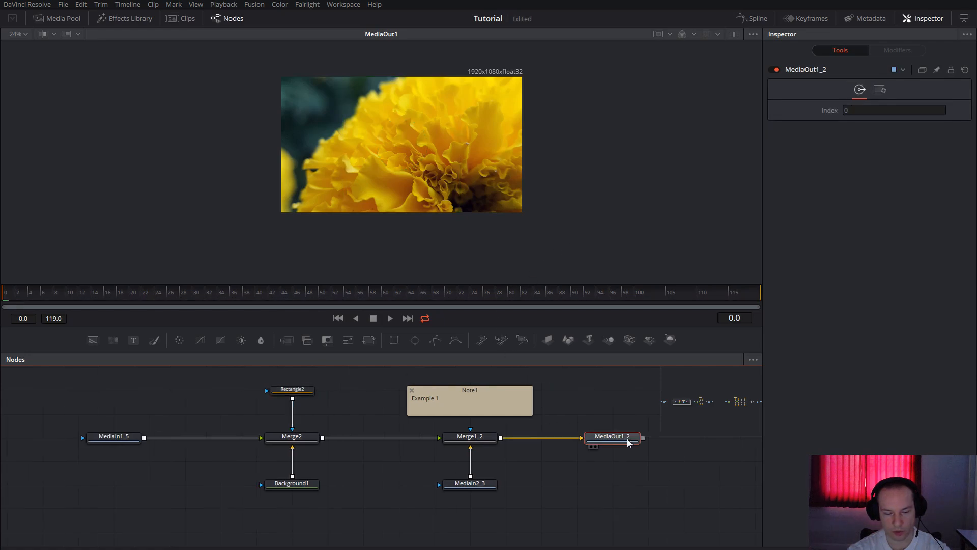
key(2)
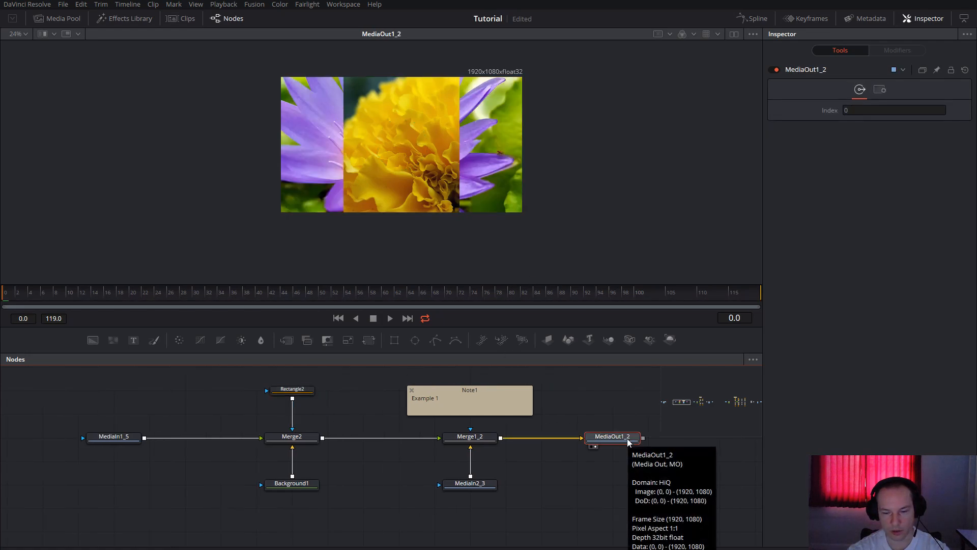
click(300, 390)
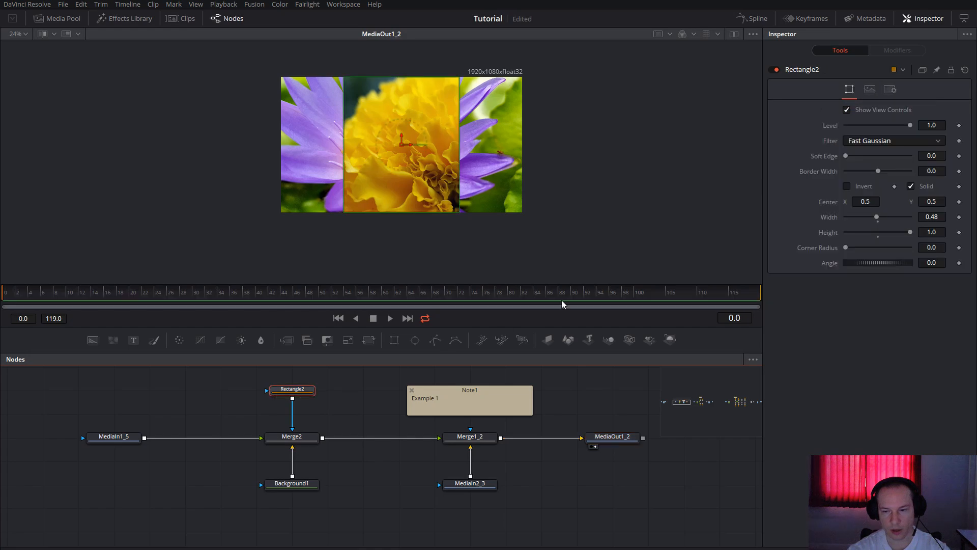
drag(877, 215, 914, 218)
- Add a Media Out node in the empty area of the node graph below the Example 1 group
drag(401, 494, 388, 460)
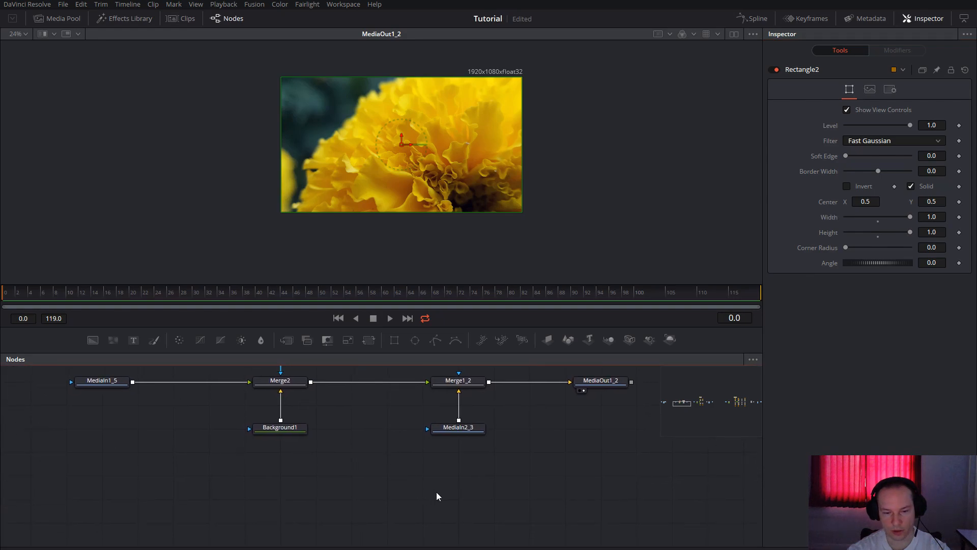
drag(484, 497, 455, 444)
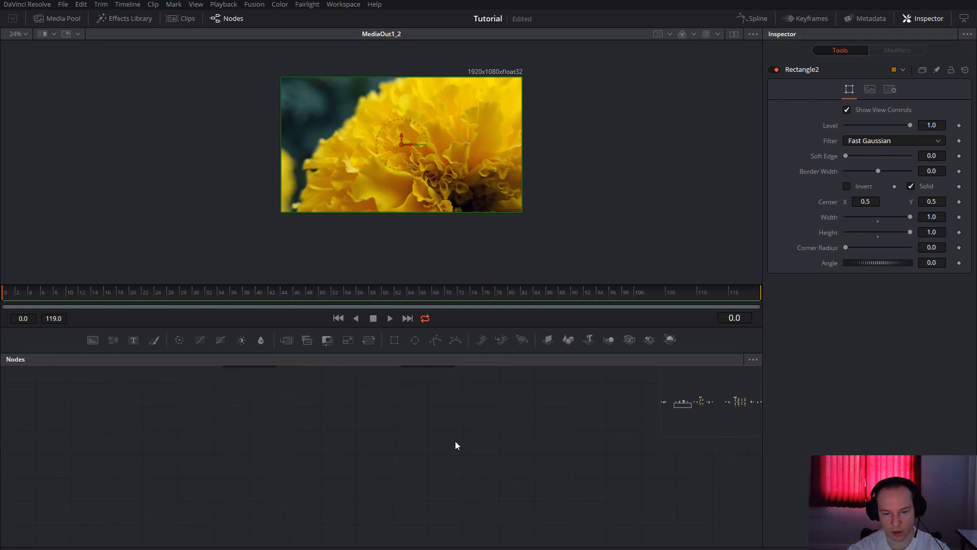
click(496, 457)
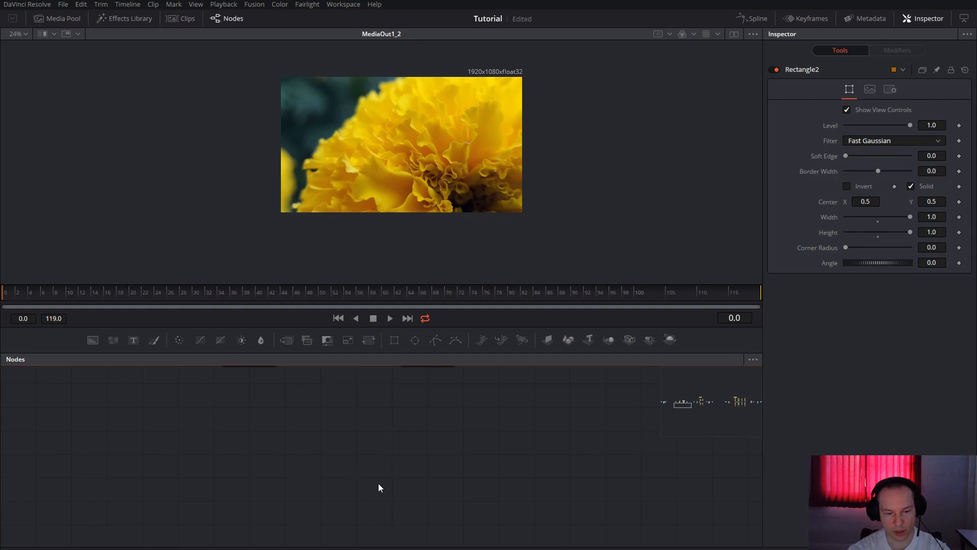
key(shift+space)
text(media)
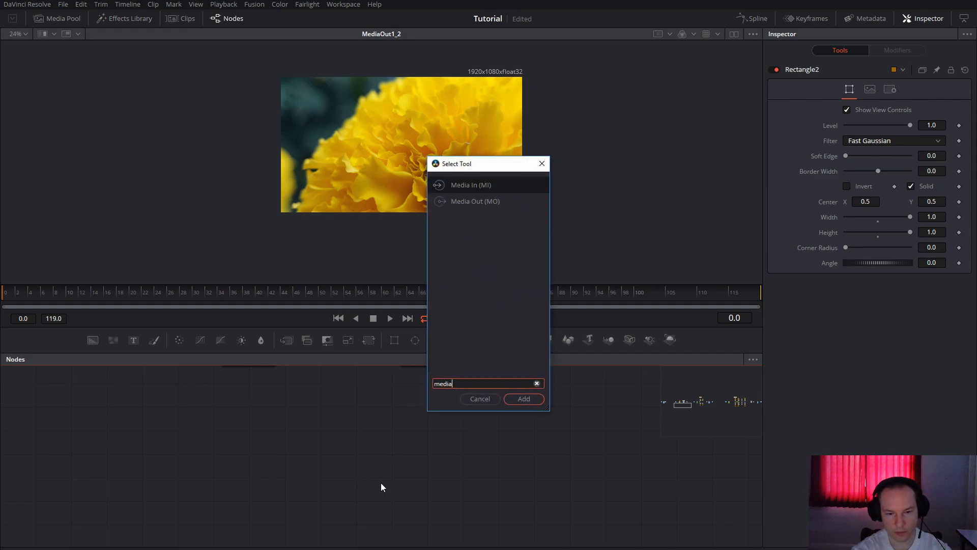
click(465, 202)
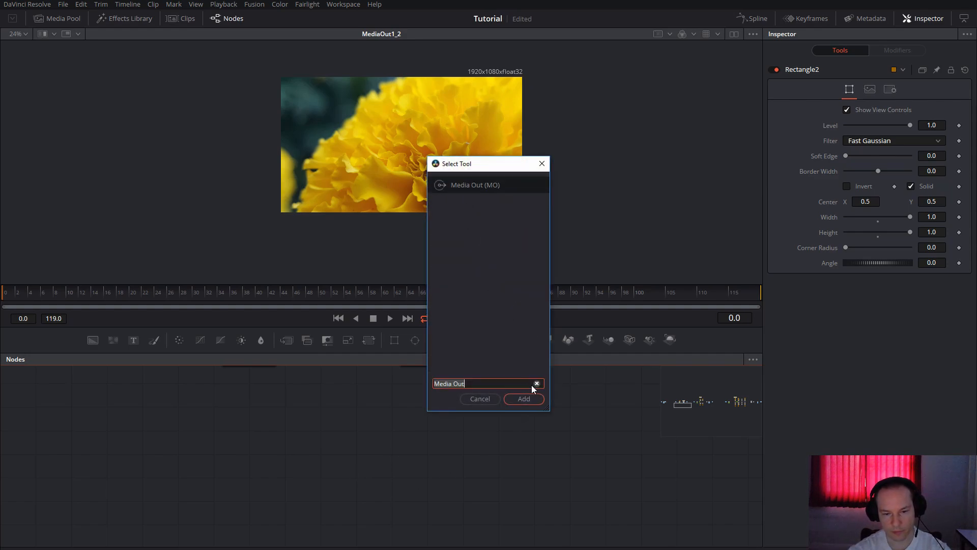
click(533, 401)
drag(397, 483, 543, 486)
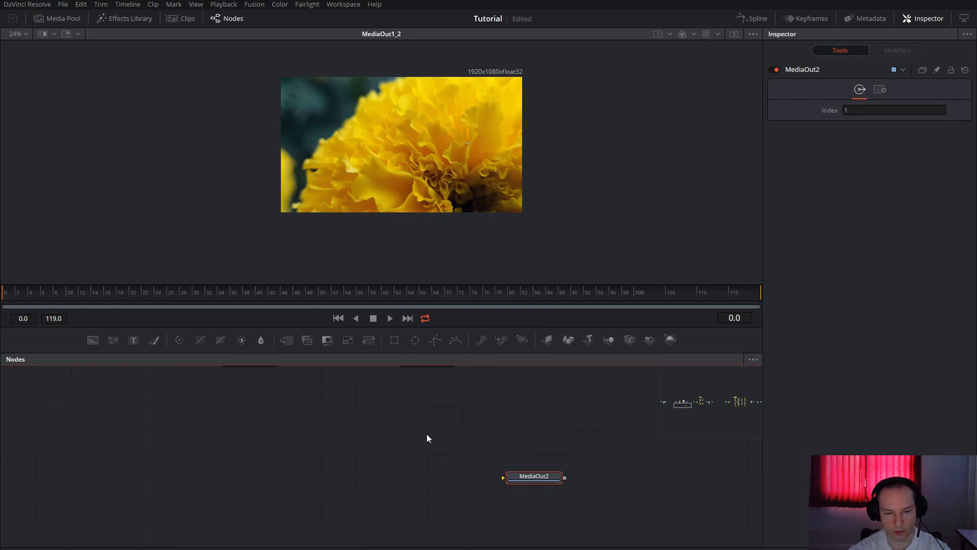
- Add two spaced-out Merge nodes in a row ahead of the new MediaOut2 node
click(395, 480)
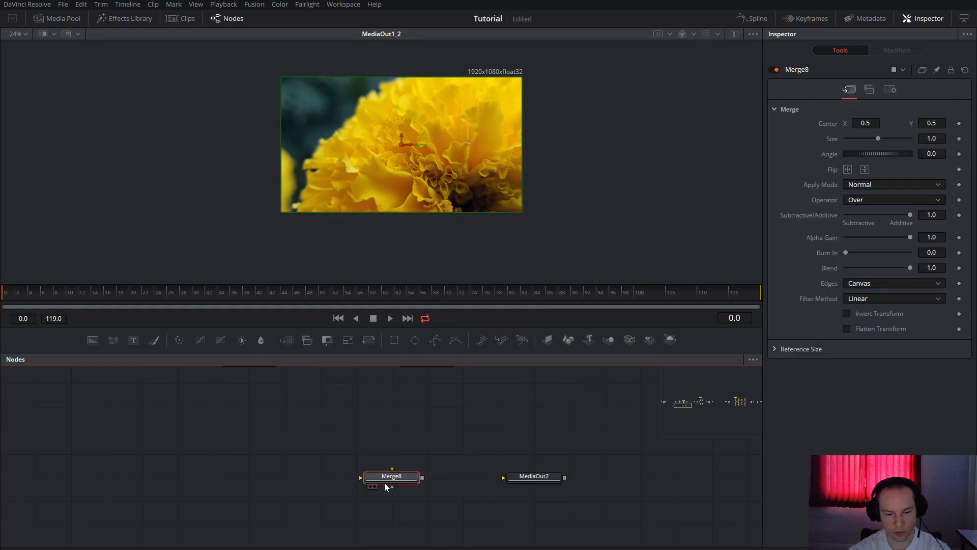
click(287, 340)
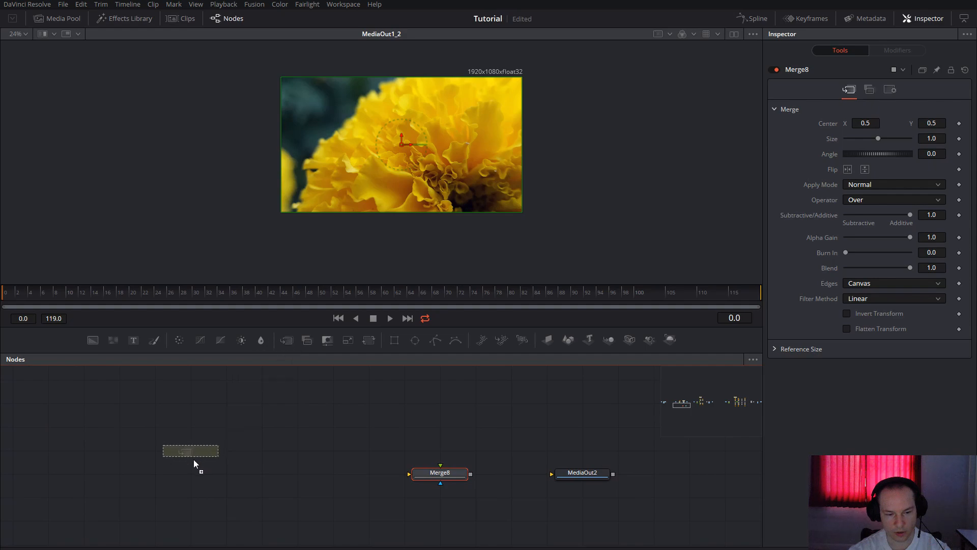
click(185, 468)
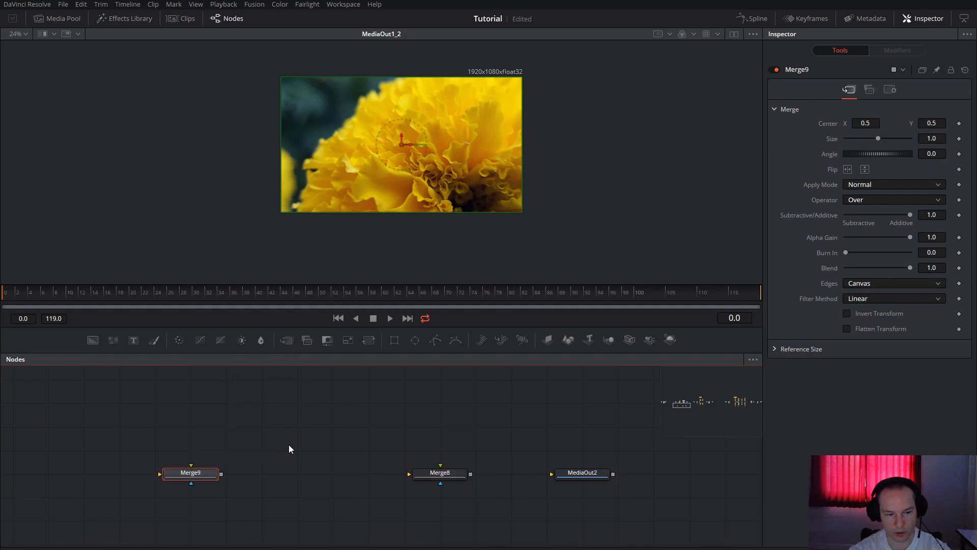
- Copy the MediaIn1_5 node from the Example 1 group and paste it at the start of the new node row, before Merge9
scroll(326, 430, up, 5)
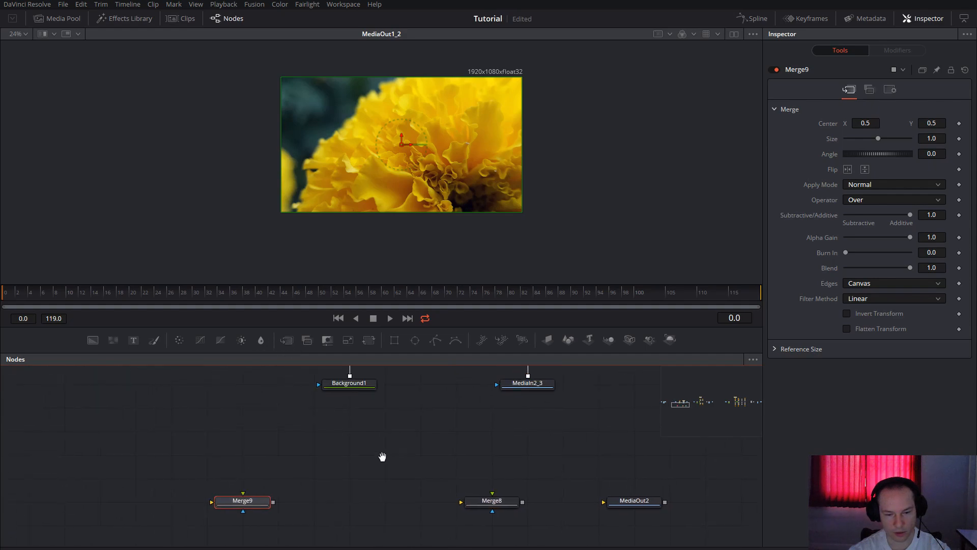
click(205, 396)
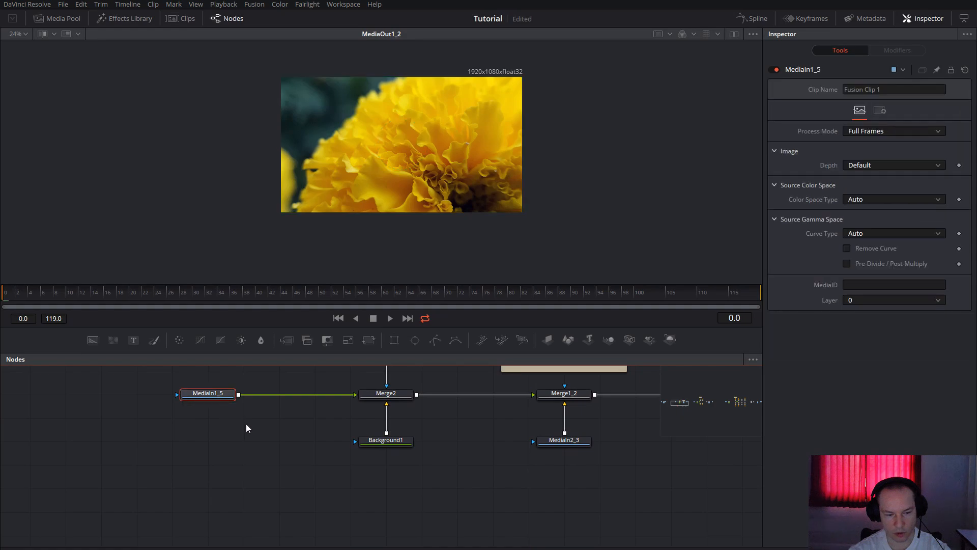
scroll(170, 458, down, 5)
key(ctrl+v)
scroll(183, 456, up, 5)
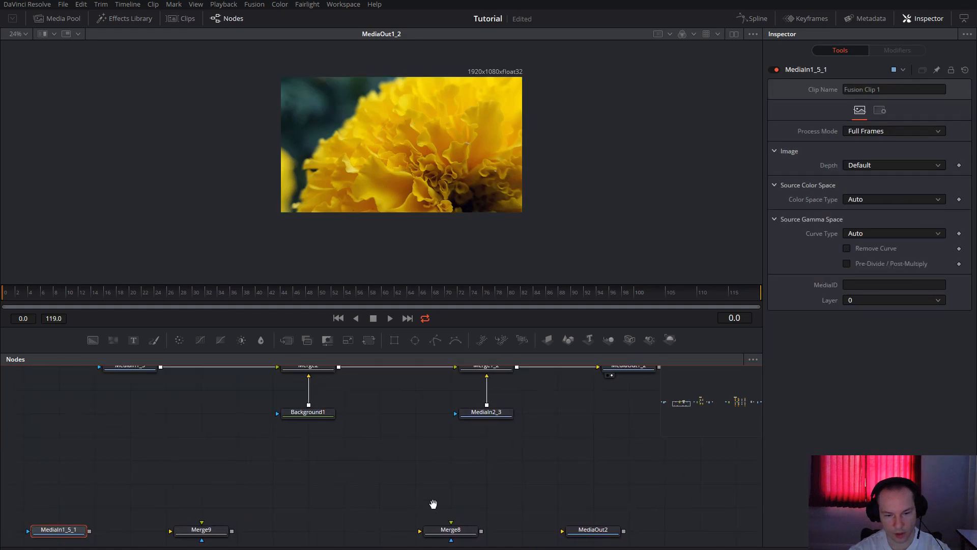
- Copy the MediaIn2_3 node from the Example 1 group and paste it below Merge8 in the new node row
click(469, 435)
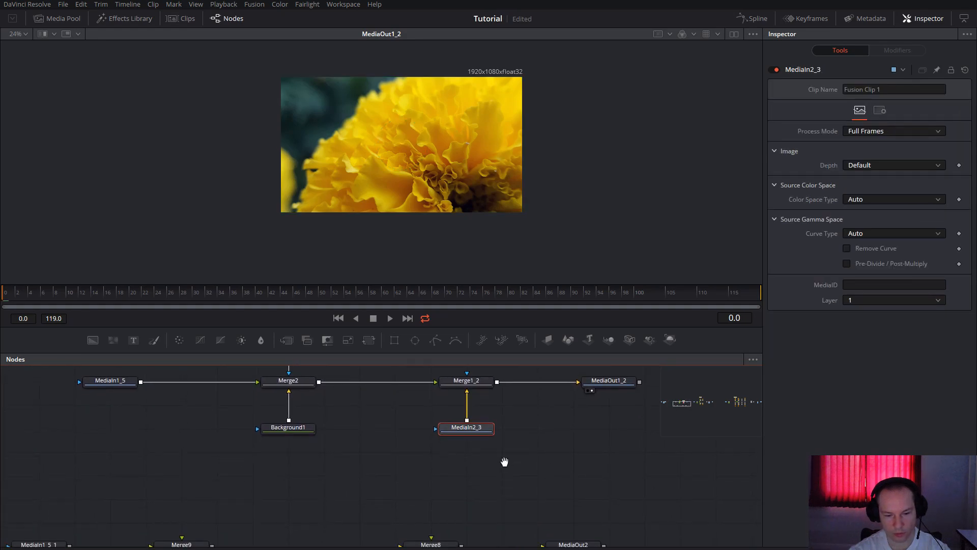
scroll(432, 450, down, 5)
key(ctrl+v)
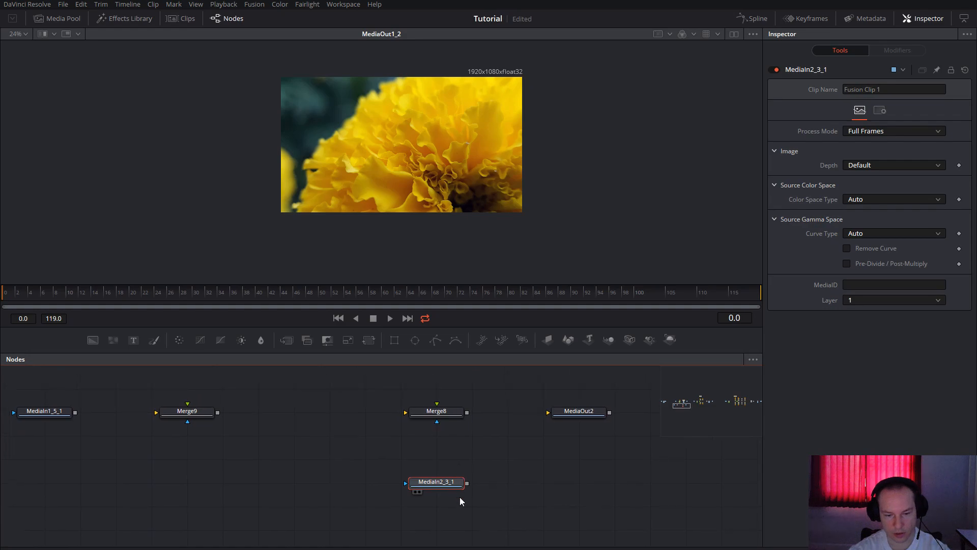
- Connect MediaIn2_3_1 to Merge8's background, Merge8 to MediaOut2, and MediaIn1_5_1 through Merge9 into Merge8's foreground
drag(466, 482, 406, 416)
drag(465, 414, 548, 412)
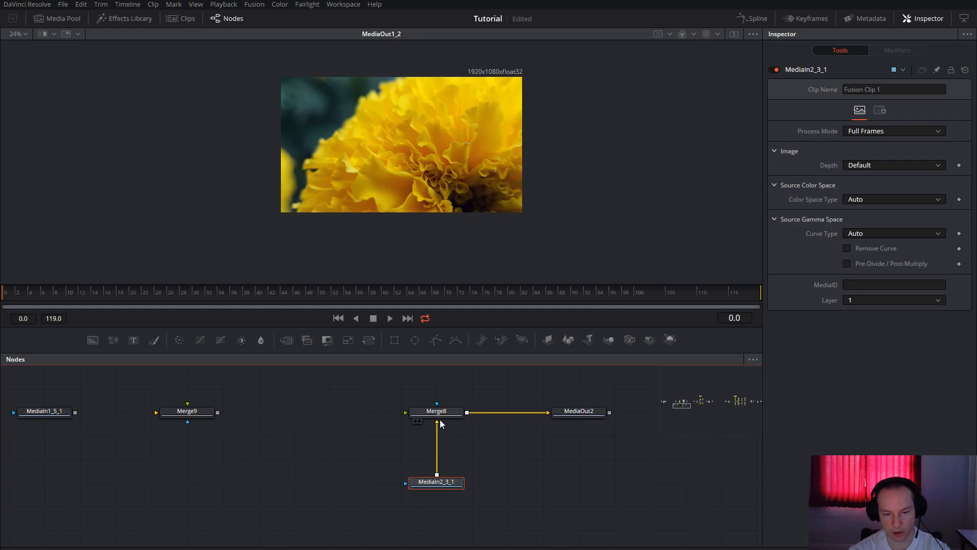
drag(322, 436, 411, 444)
drag(305, 422, 498, 424)
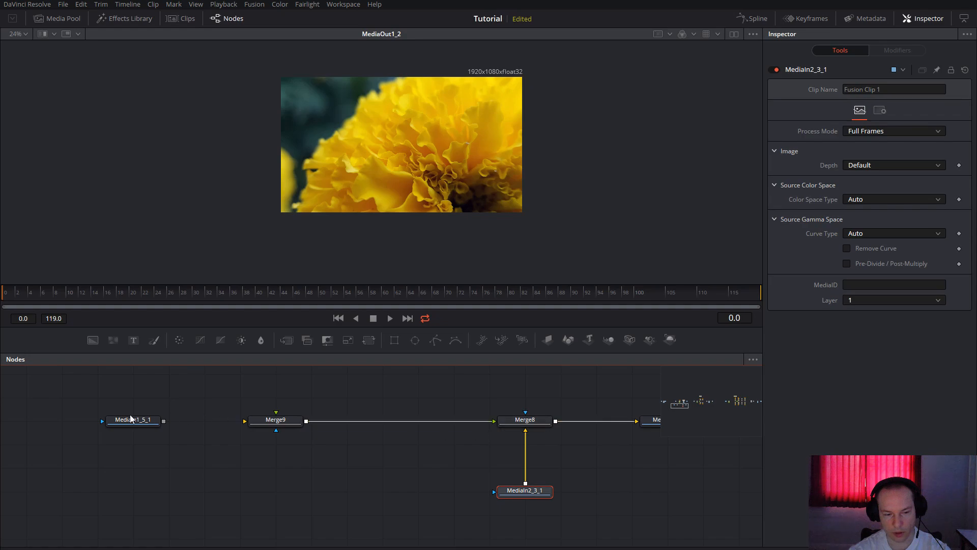
drag(163, 421, 248, 426)
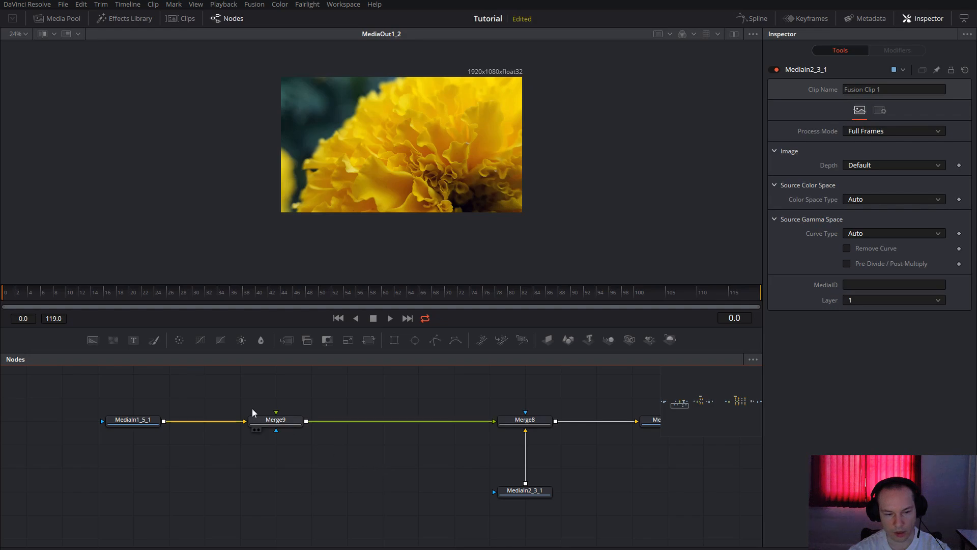
- Add a Background node below Merge9 as its background input, with MediaIn1_5_1 feeding Merge9's foreground
drag(93, 340, 279, 425)
click(291, 427)
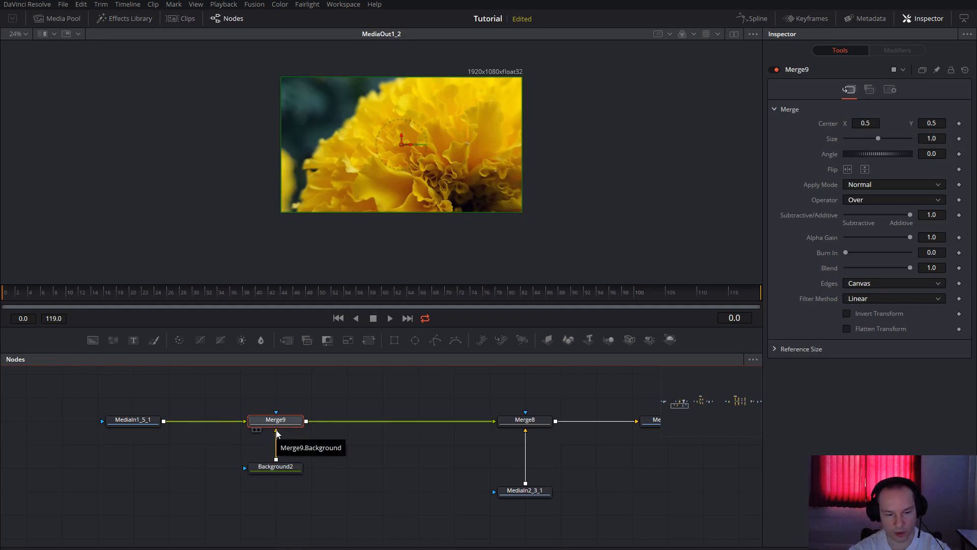
click(148, 421)
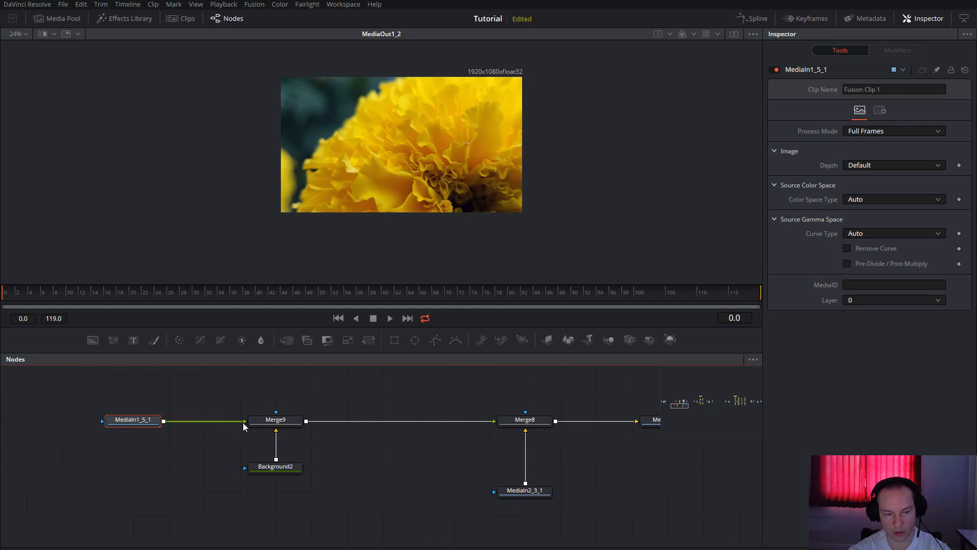
drag(384, 410, 365, 433)
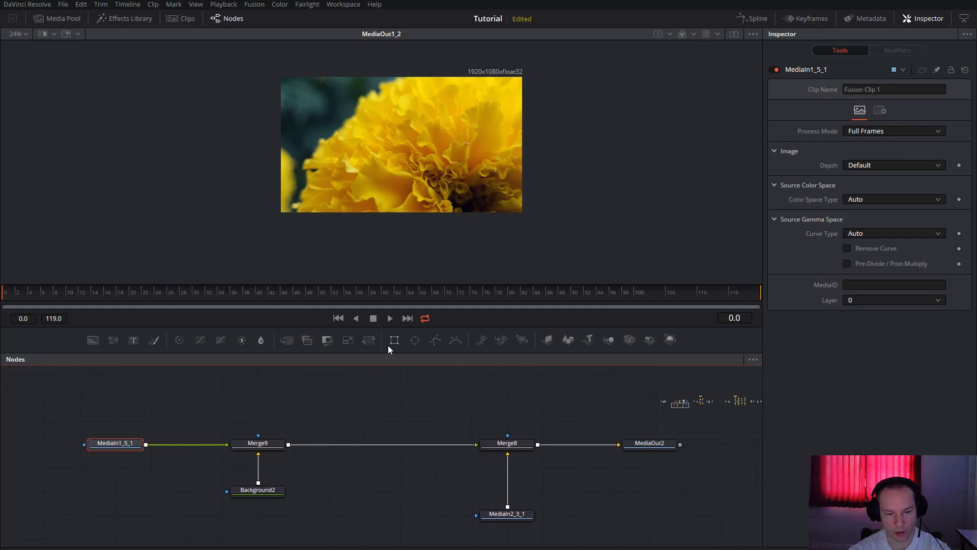
- Mask Merge9 with a Rectangle 0.803 wide and 0.291 high, and lower Background2's alpha to make it transparent
drag(390, 342, 259, 436)
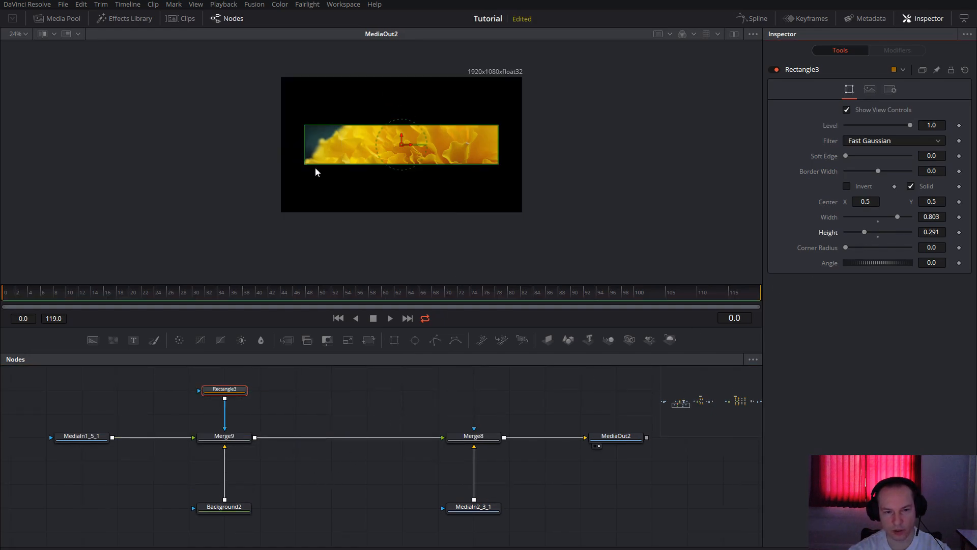
click(229, 509)
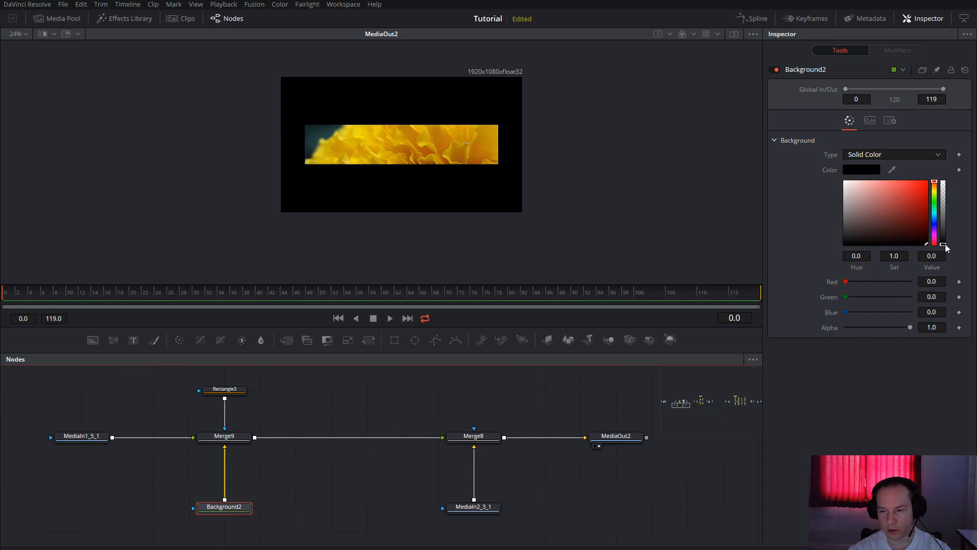
drag(945, 246, 948, 184)
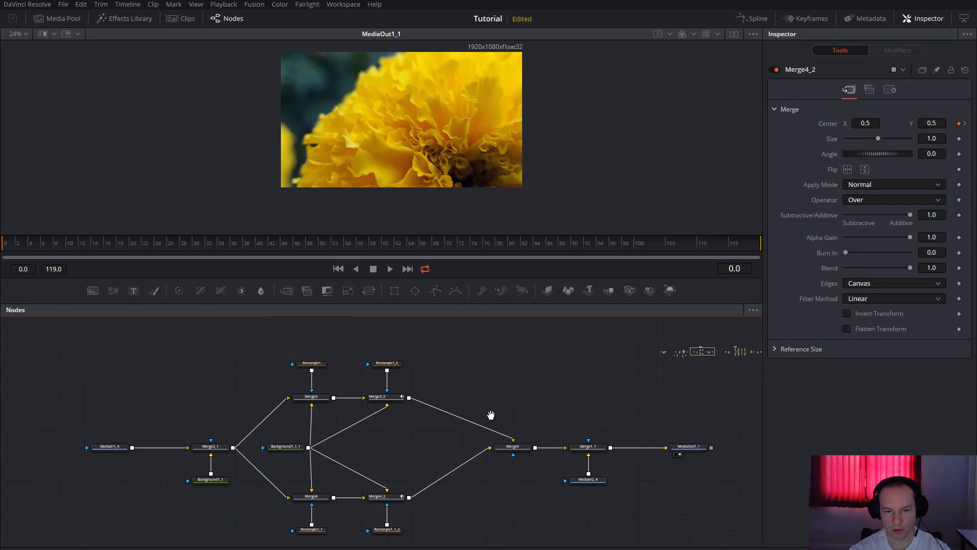
- Enlarge the node area and paste a copy of Example 2's MediaIn1_4 node into the empty space below that group
mouse_move(490, 415)
mouse_down()
mouse_move(493, 449)
mouse_move(487, 421)
mouse_up()
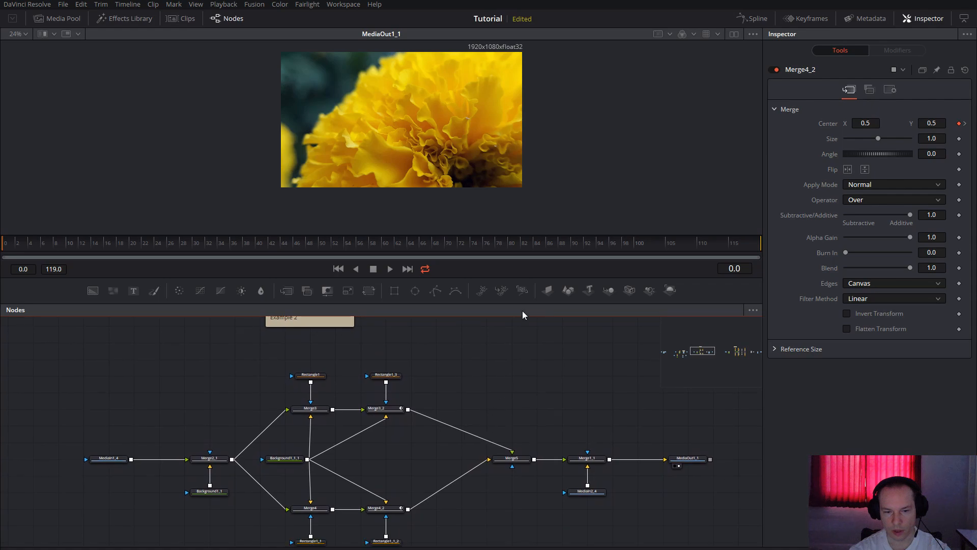
drag(553, 243, 550, 216)
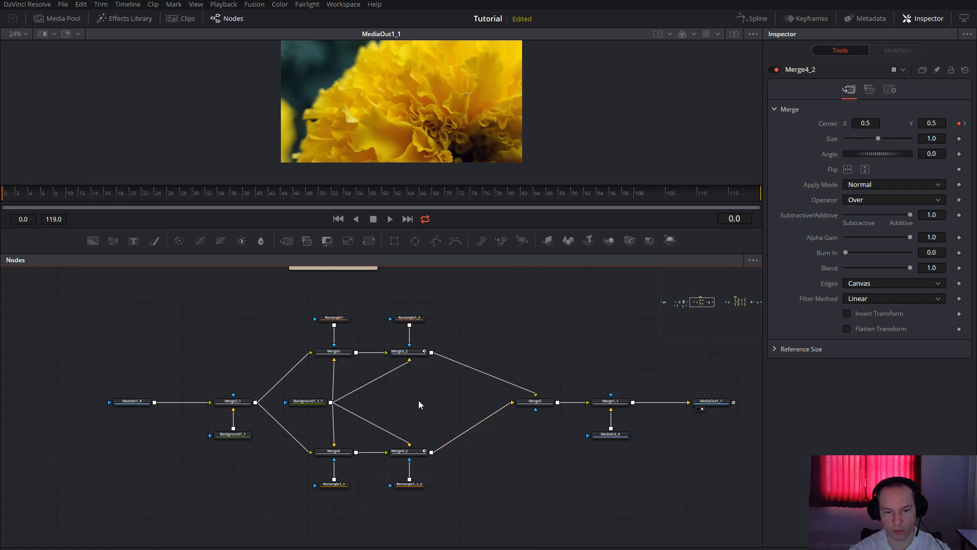
mouse_move(430, 404)
mouse_down()
mouse_move(413, 409)
mouse_move(426, 411)
mouse_up()
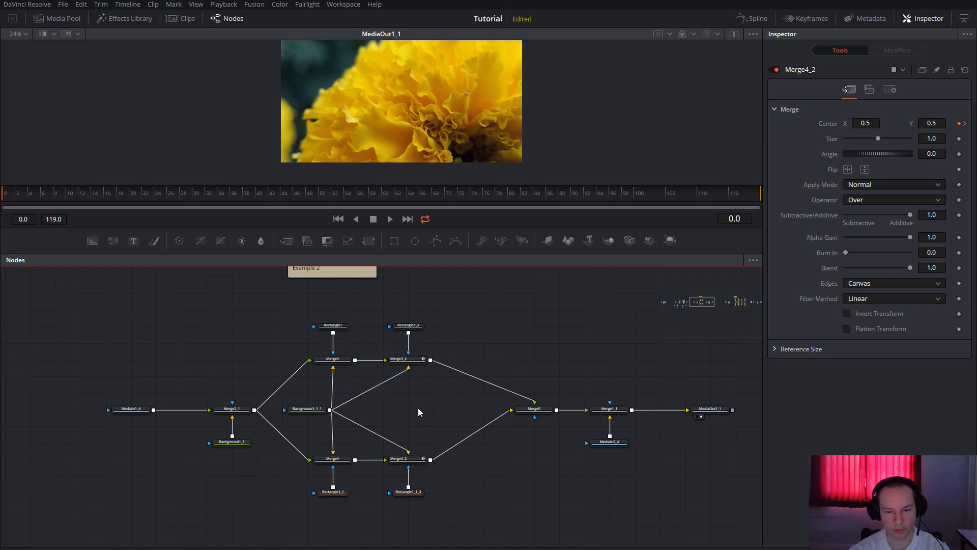
drag(30, 200, 669, 201)
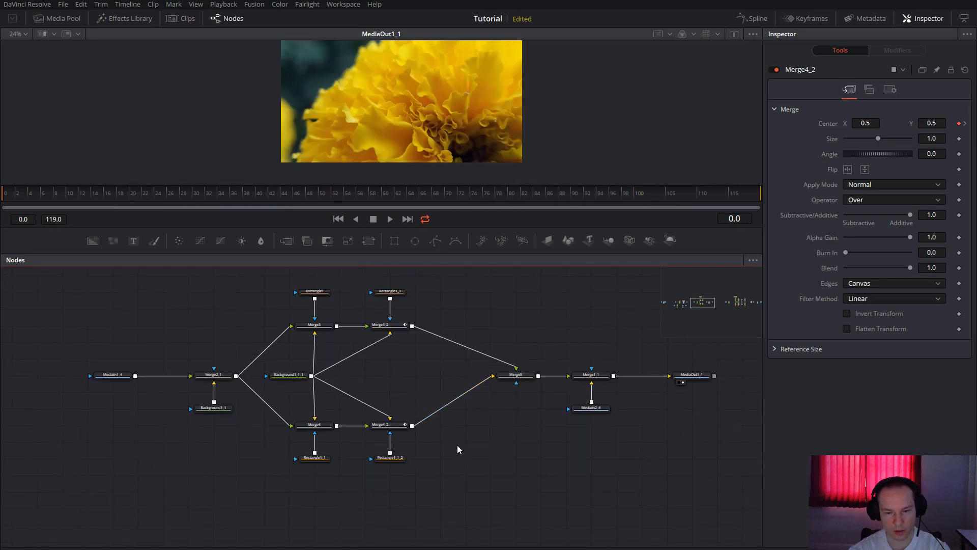
scroll(468, 483, down, 3)
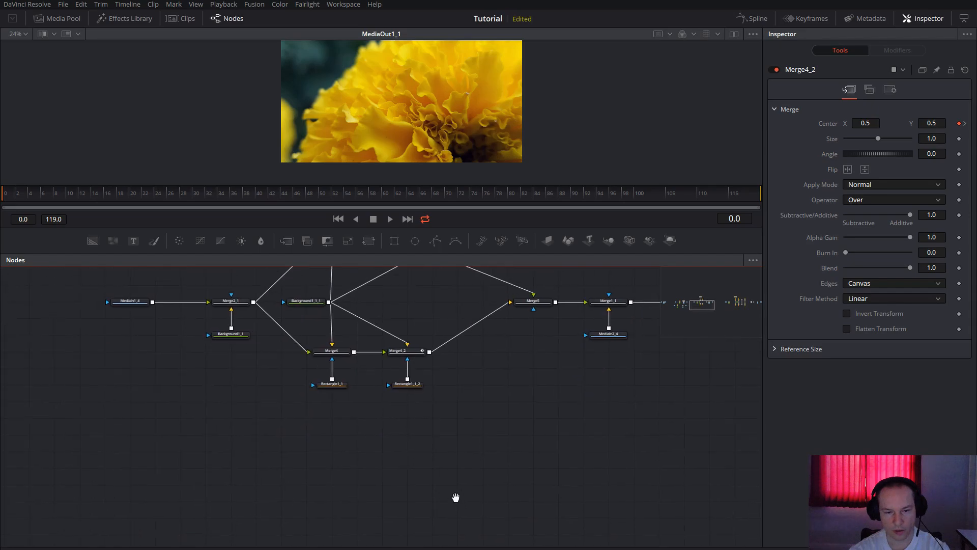
click(118, 304)
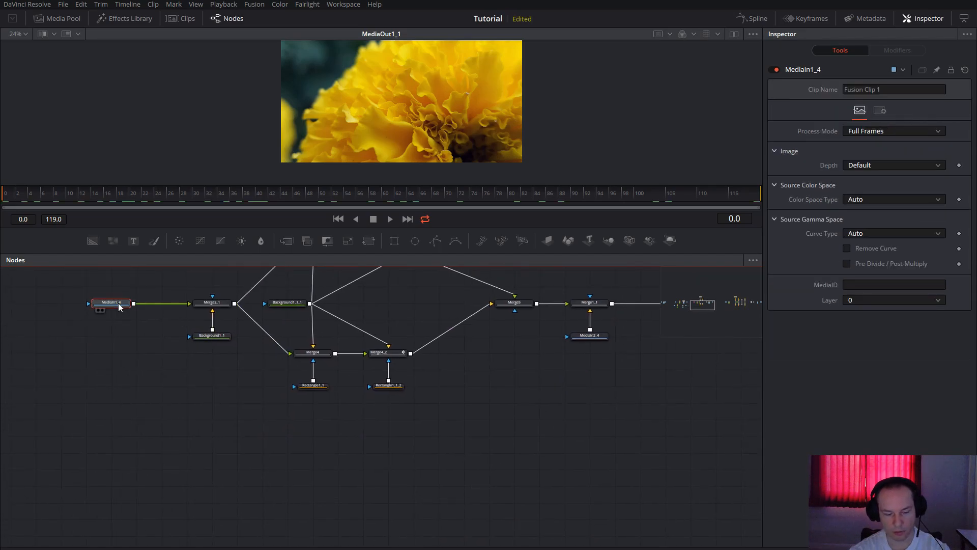
scroll(331, 447, down, 5)
key(ctrl+v)
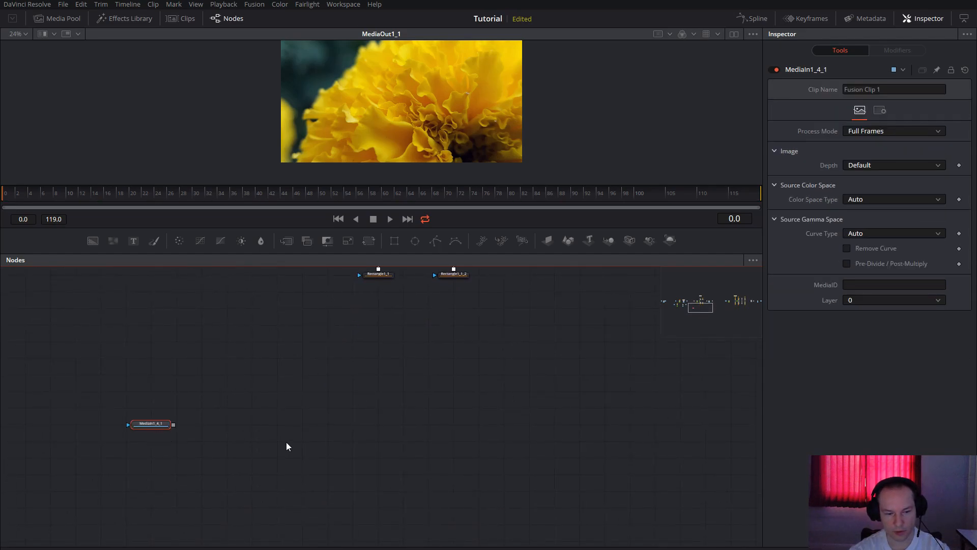
- Copy Example 2's MediaIn2_4 node and paste it in the empty space, well to the right of and below MediaIn1_4_1
scroll(458, 458, up, 4)
click(619, 322)
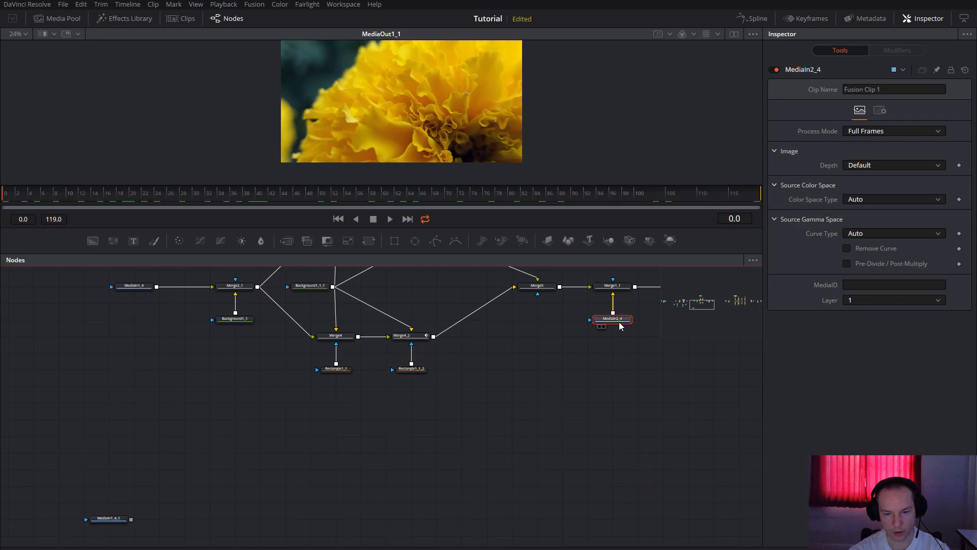
key(ctrl+v)
key(ctrl+z)
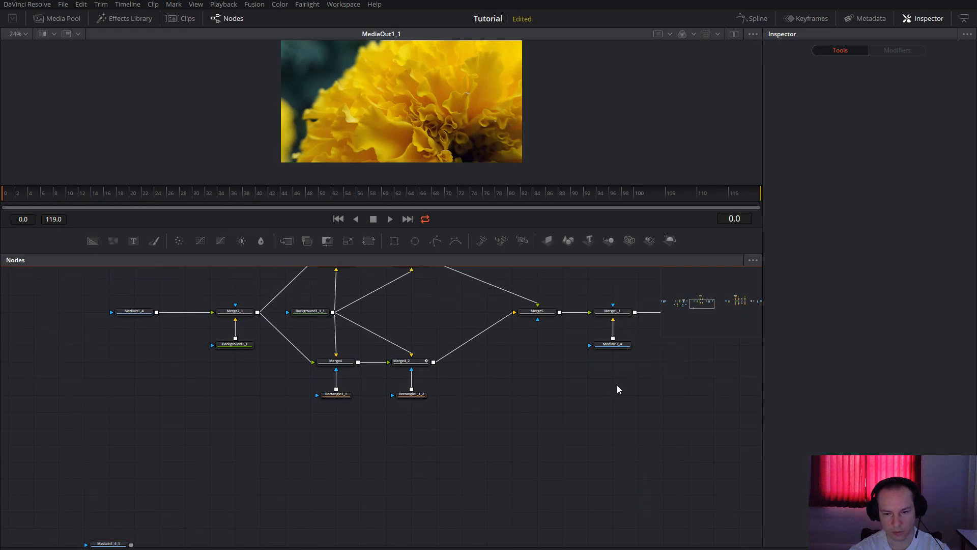
click(616, 344)
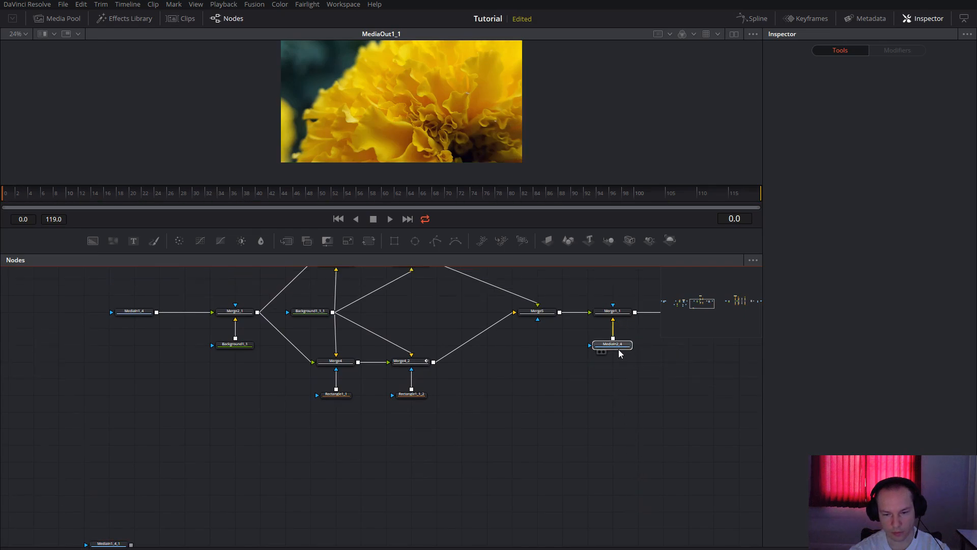
scroll(613, 413, down, 5)
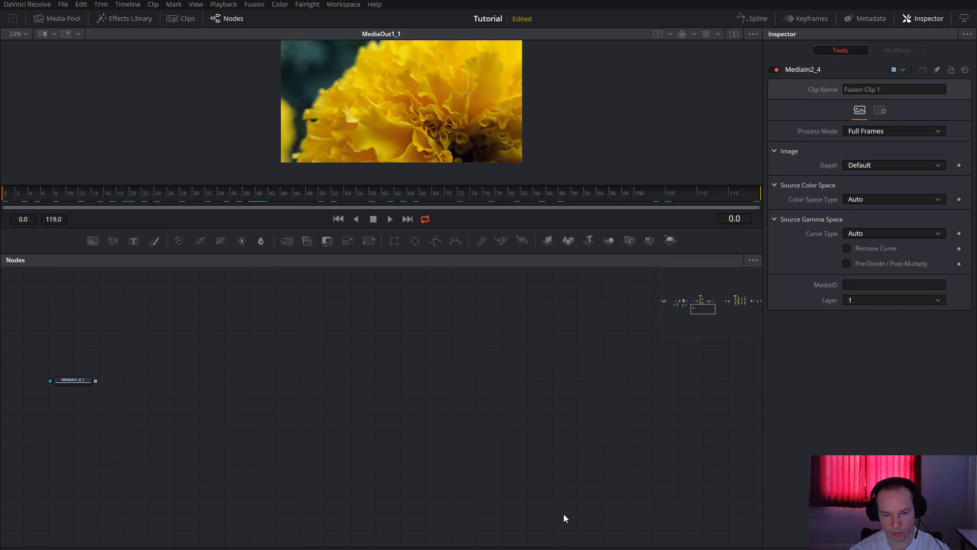
key(ctrl+v)
- Add a Media Out node and place it at the far right, level with MediaIn1_4_1
drag(408, 454, 428, 439)
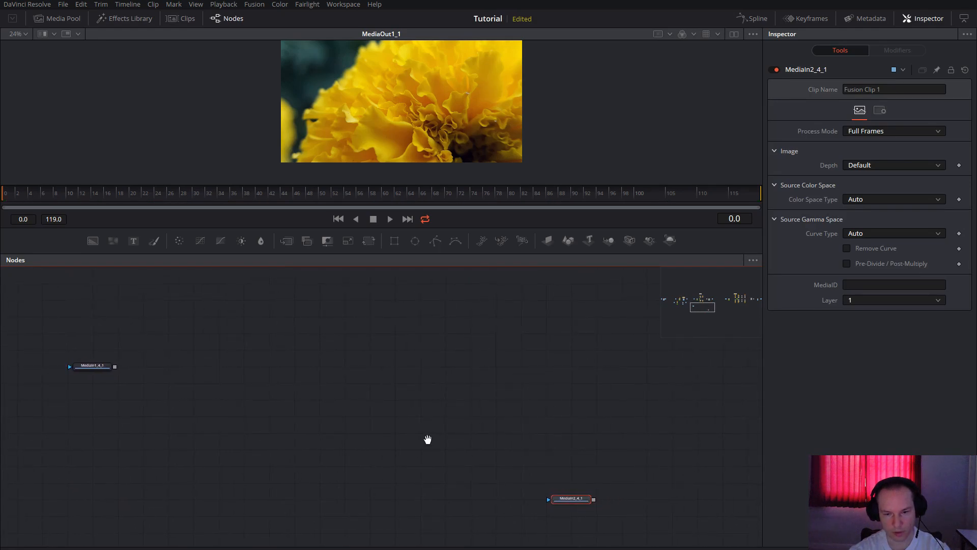
key(shift+space)
text(m)
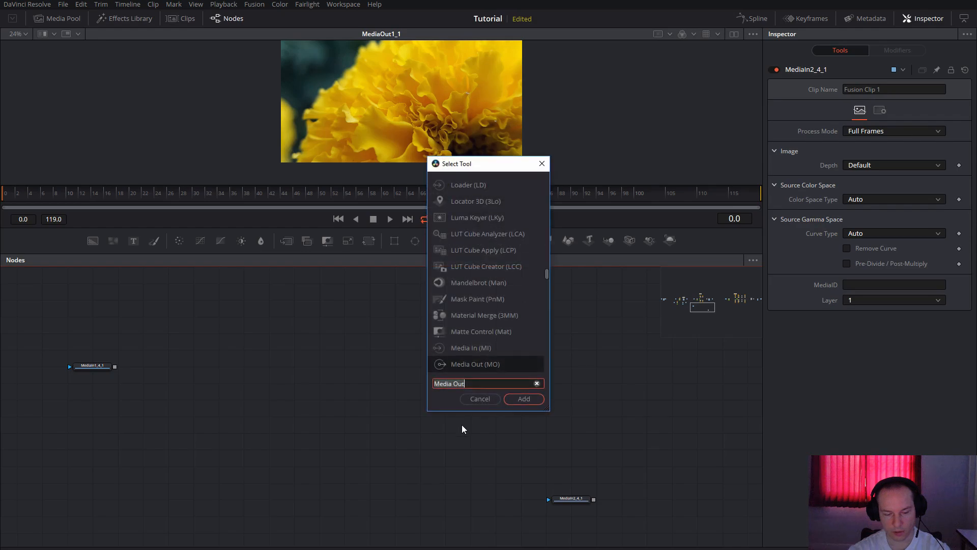
text(edia)
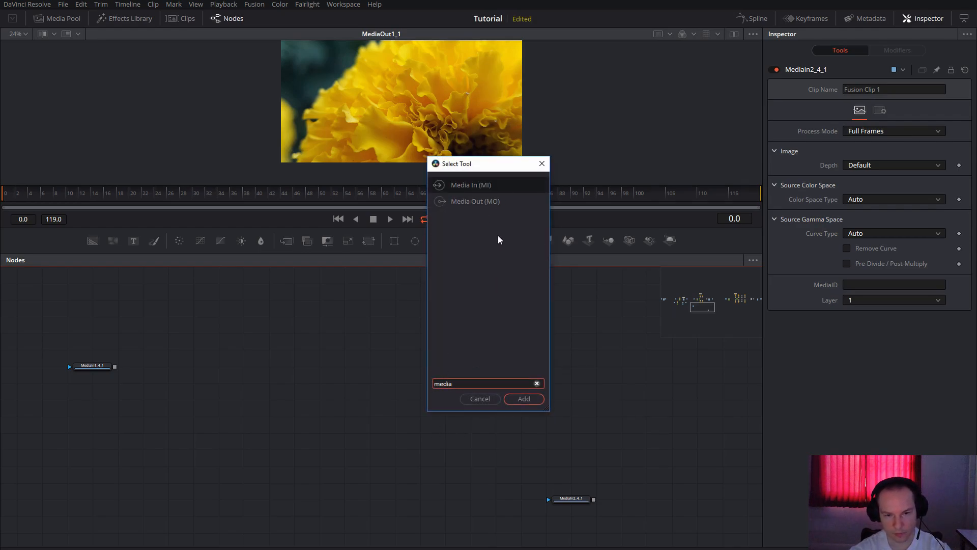
click(490, 202)
click(532, 401)
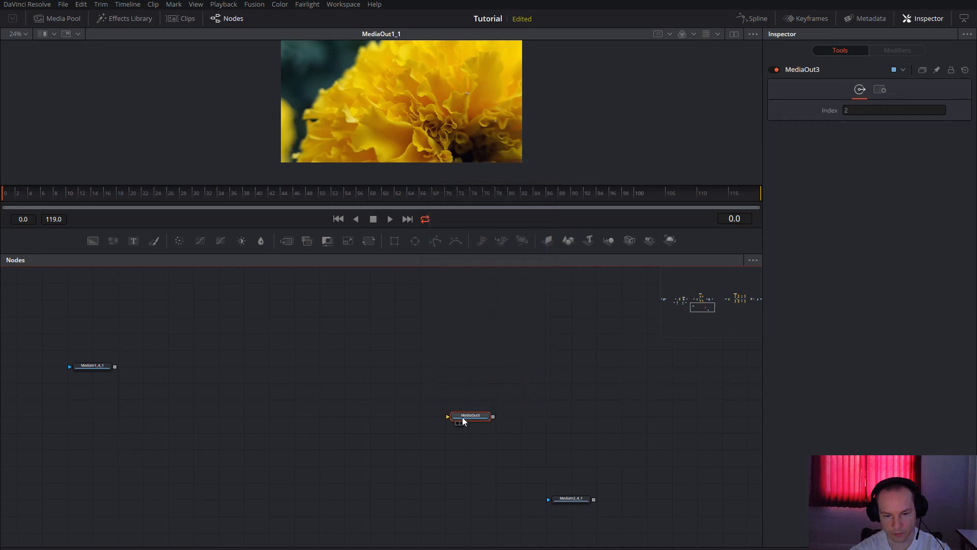
click(685, 375)
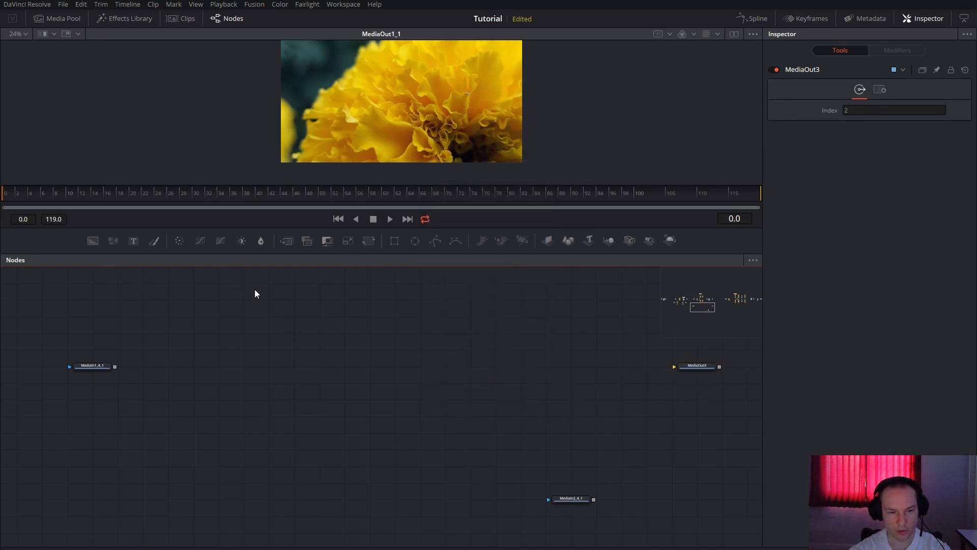
- Add a Merge node before MediaOut3, feed it MediaIn2_4_1 as background, output it to MediaOut3, and align MediaIn2_4_1 beneath it
drag(287, 240, 575, 377)
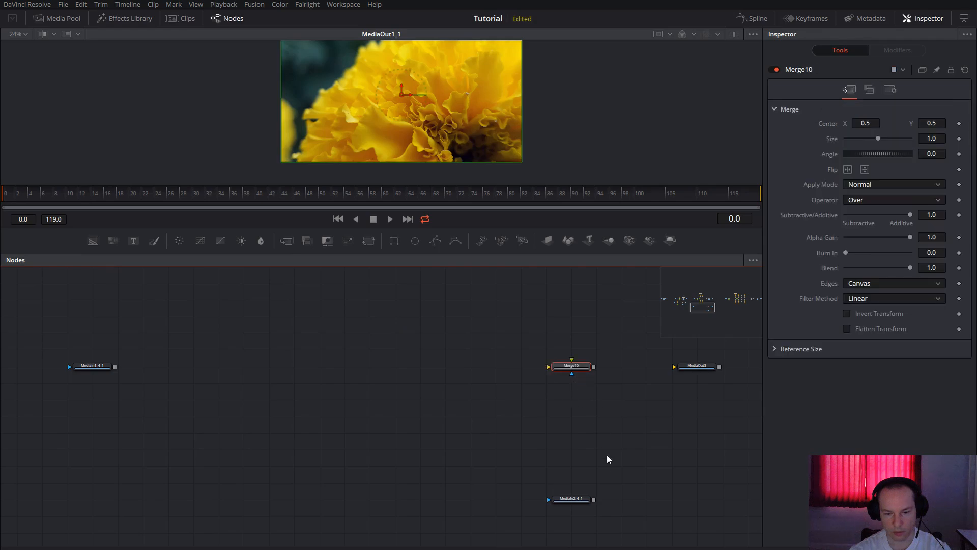
drag(593, 499, 680, 368)
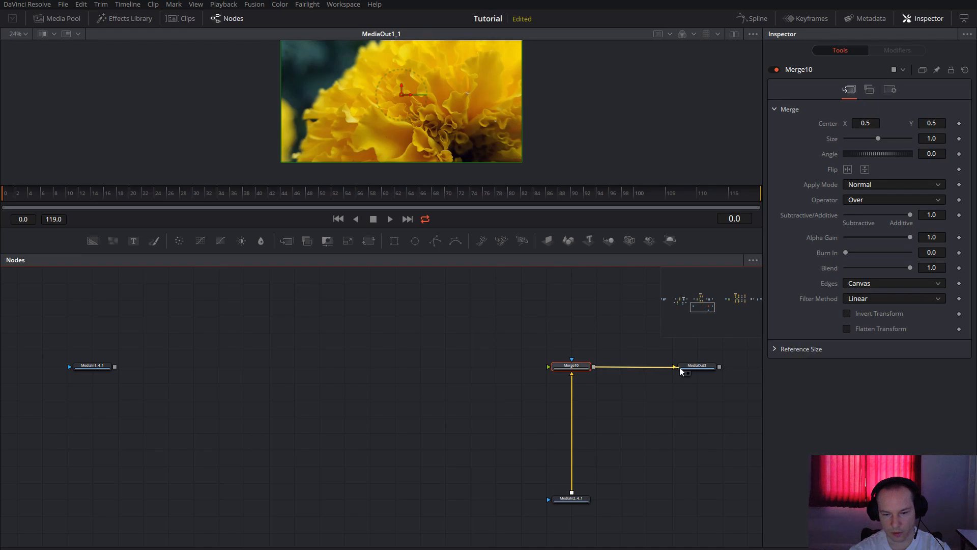
drag(573, 367, 623, 368)
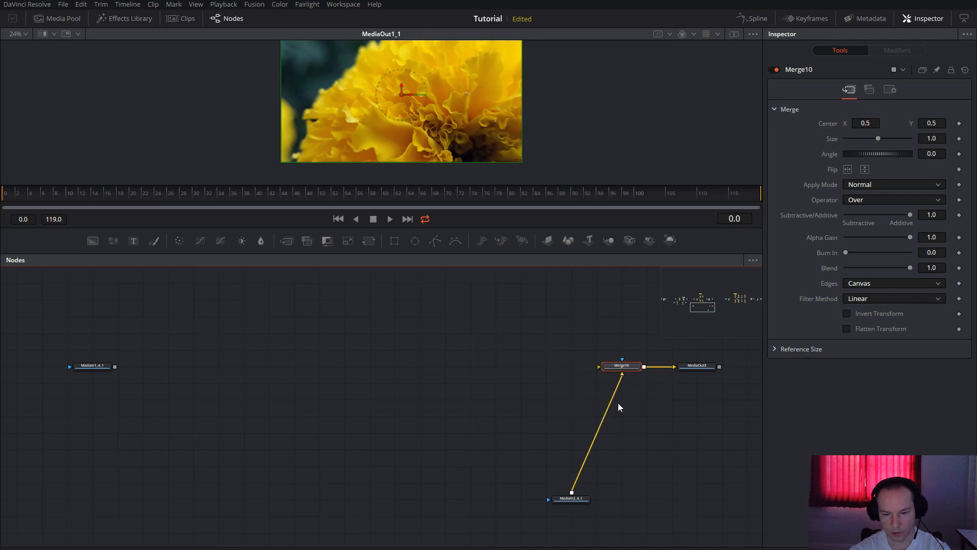
drag(582, 502, 633, 453)
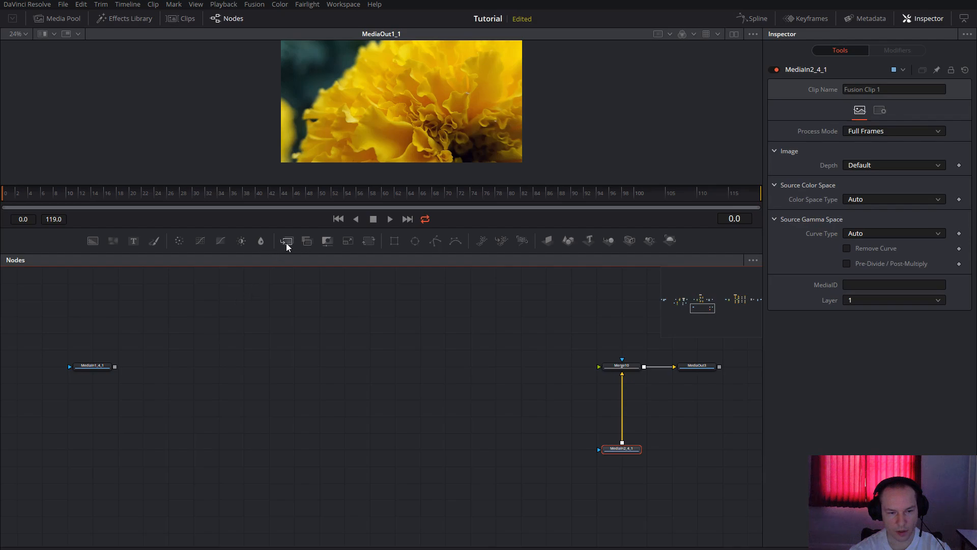
- Add a Merge node after MediaIn1_4_1 with a new Background node as its background and MediaIn1_4_1 as its foreground
drag(286, 242, 194, 366)
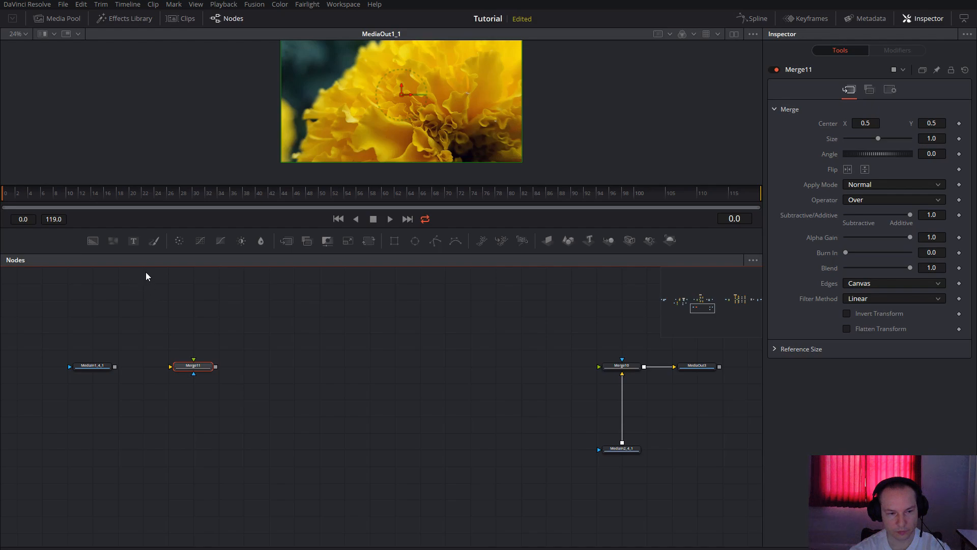
drag(115, 240, 174, 369)
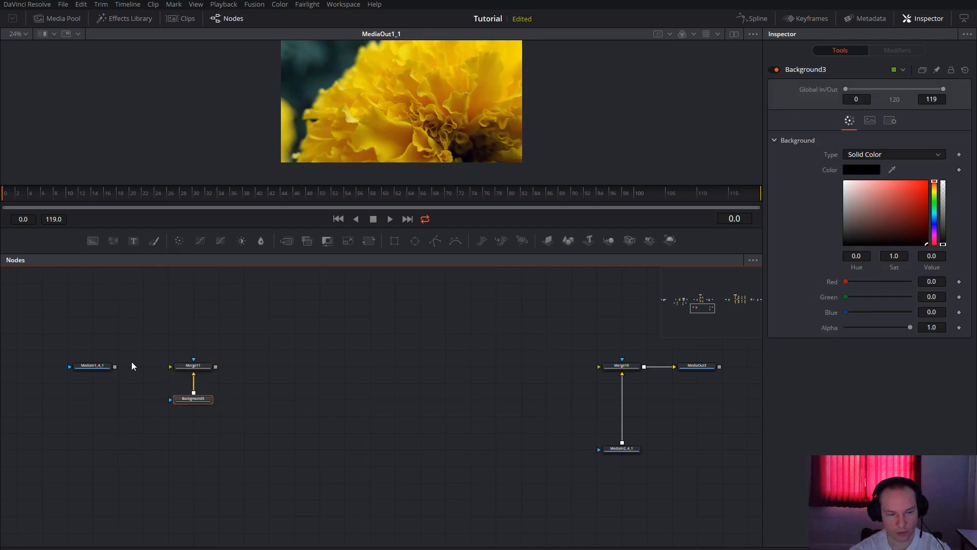
drag(115, 372, 171, 367)
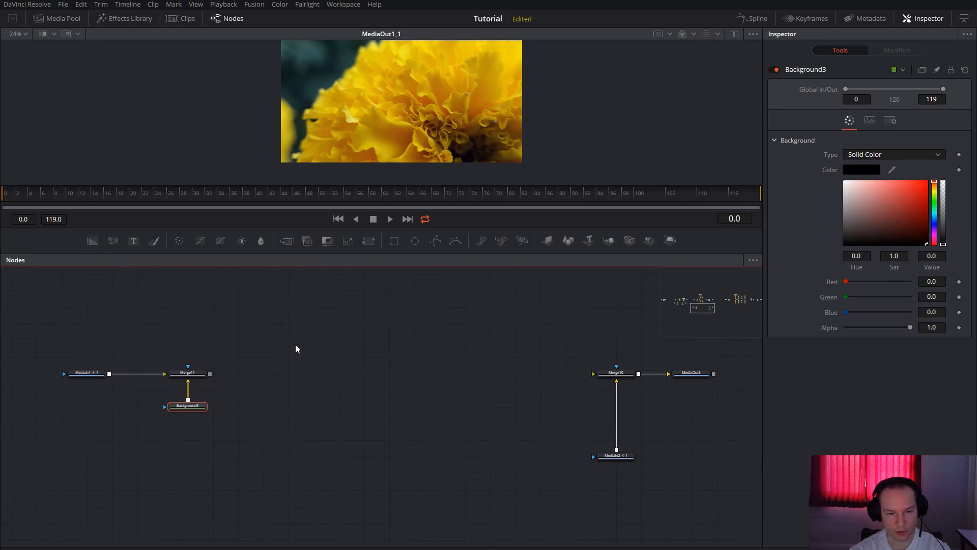
- Add two Merge nodes stacked one above the other to the right of Merge11
drag(307, 336, 322, 346)
drag(286, 243, 316, 443)
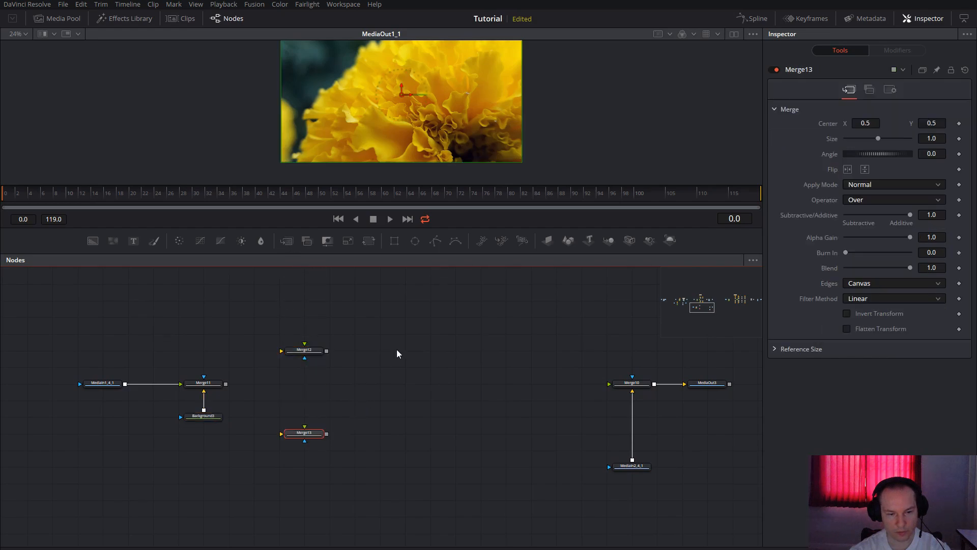
- Connect the output of Merge11 to the foreground inputs of both Merge12 and Merge13
drag(414, 337, 372, 326)
drag(307, 366, 386, 374)
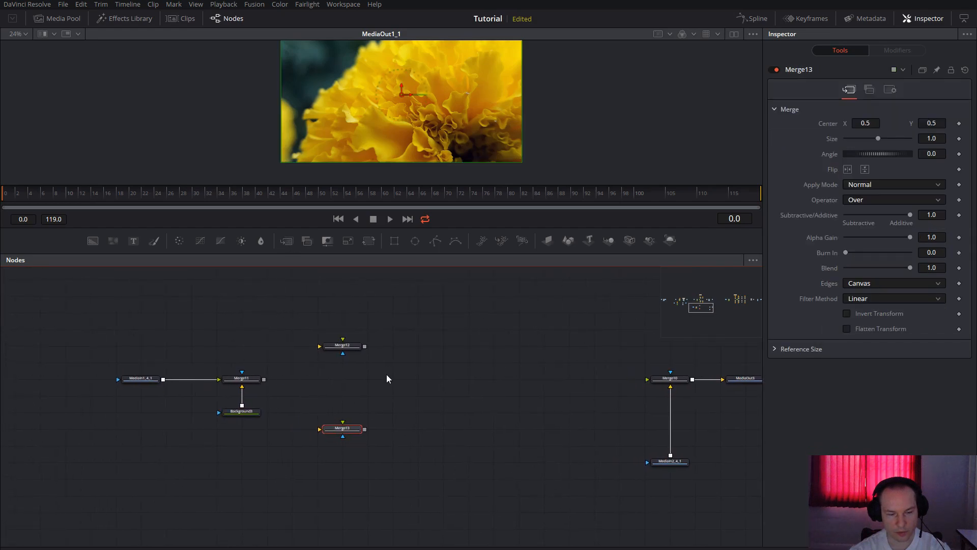
drag(262, 379, 343, 341)
drag(264, 379, 342, 425)
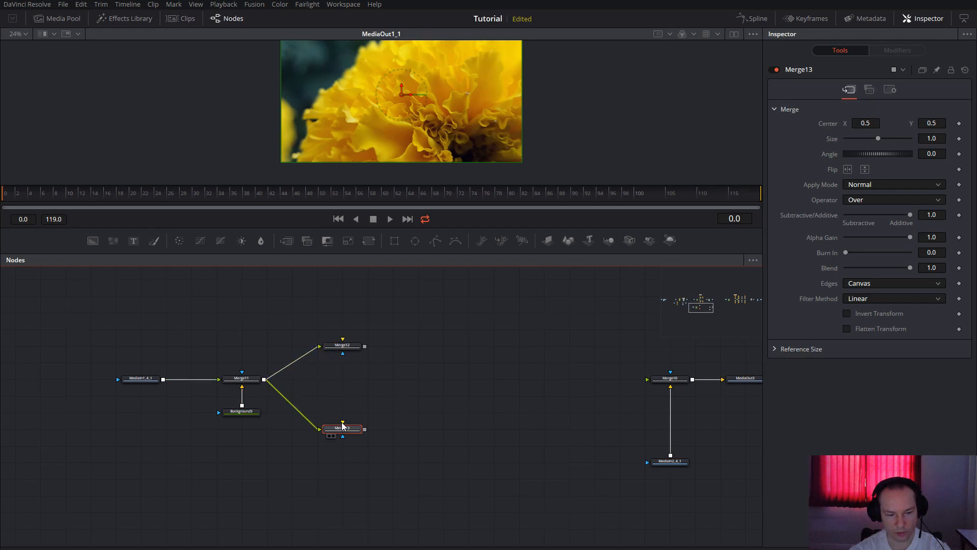
- Make the Background3 node fully transparent by setting its alpha to 0.0
drag(432, 381, 398, 379)
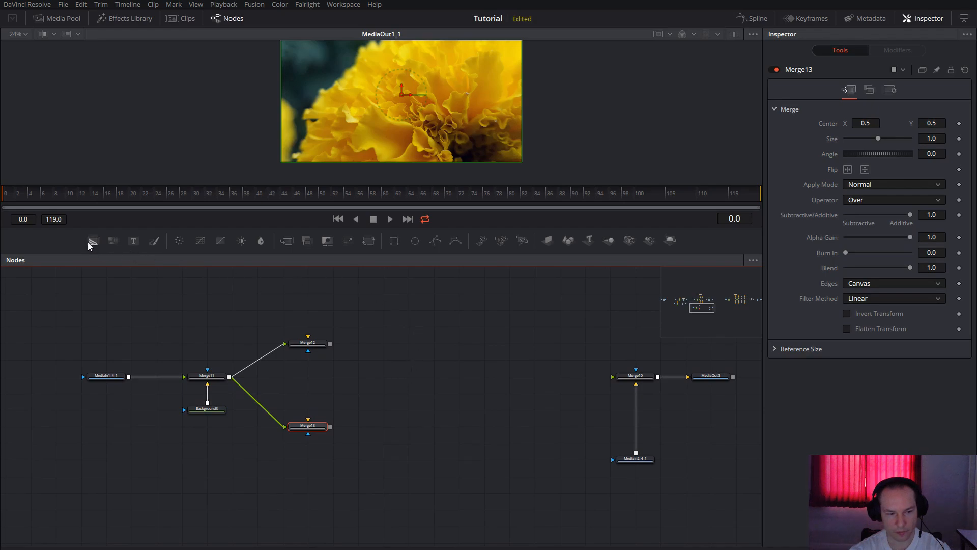
click(209, 410)
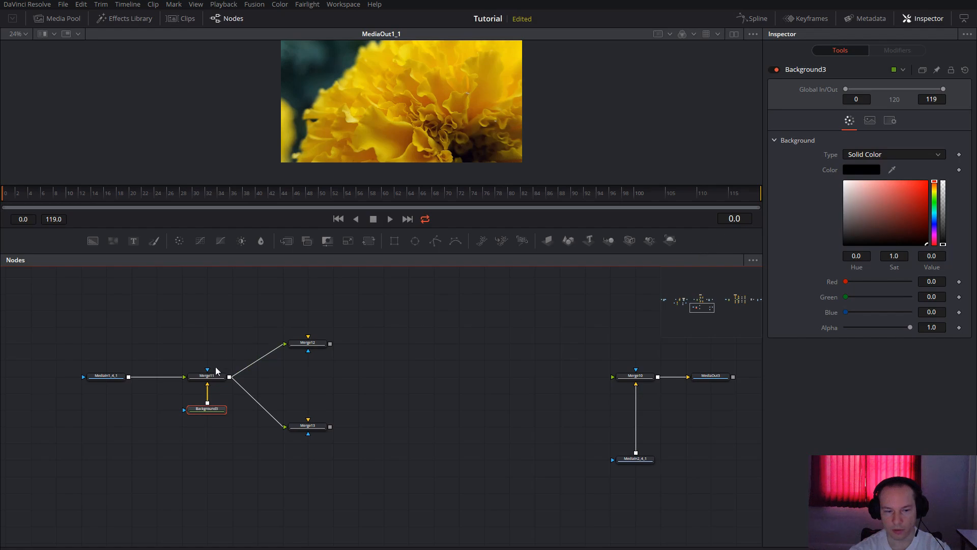
drag(944, 241, 945, 178)
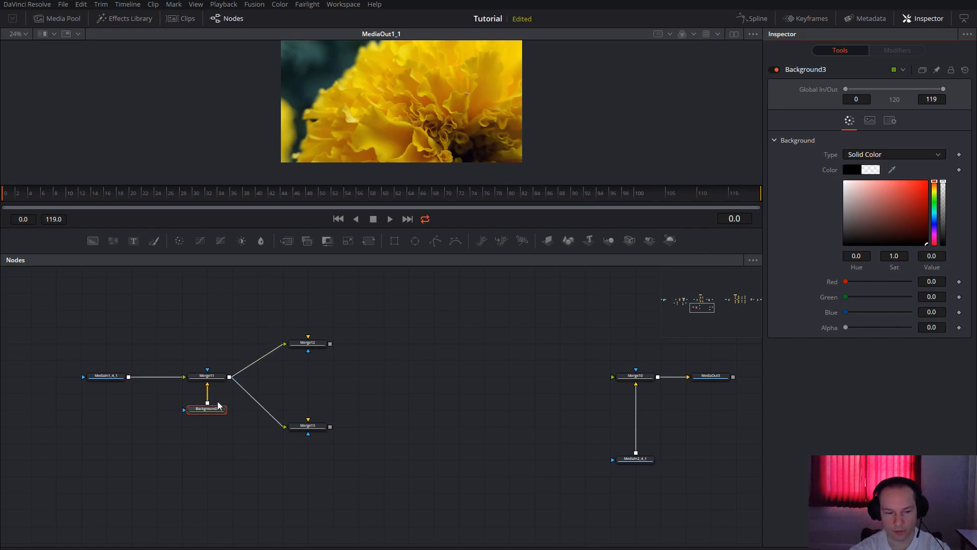
- Place a copy of Background3 between Merge12 and Merge13 and connect it as the background of both
click(207, 411)
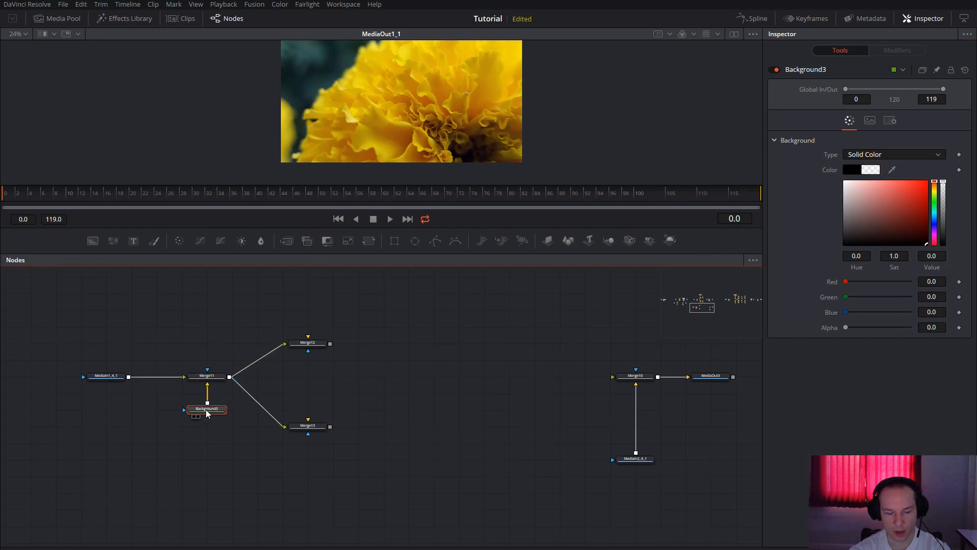
click(309, 387)
key(ctrl+v)
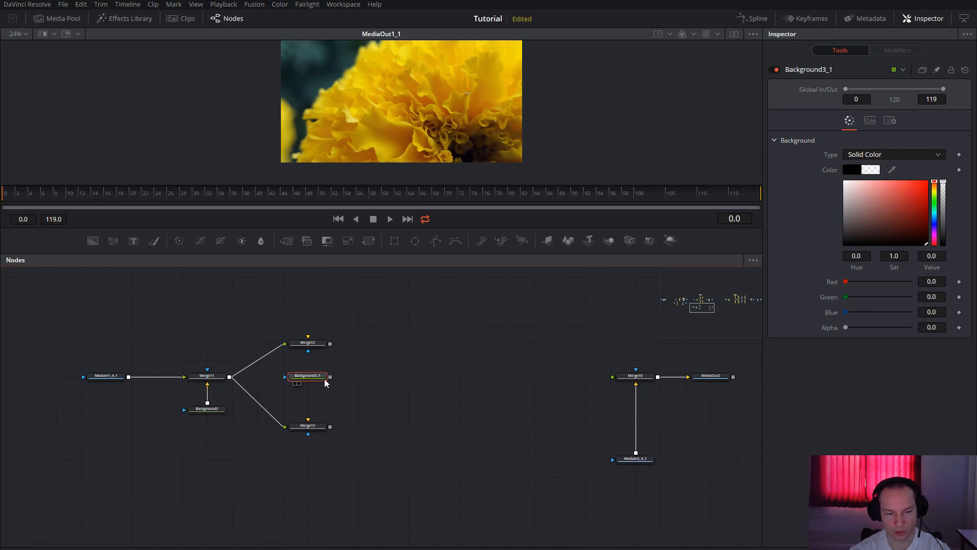
drag(330, 376, 308, 425)
drag(311, 379, 355, 387)
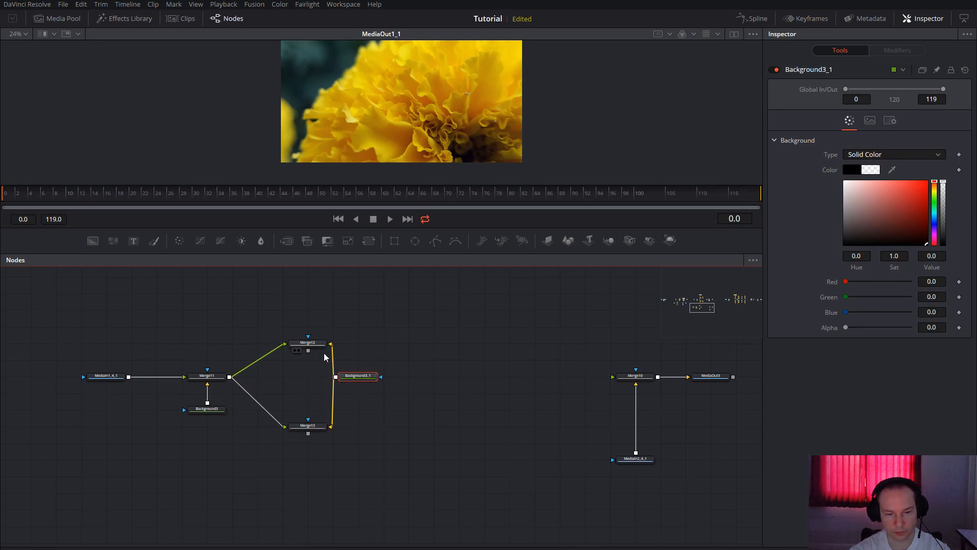
mouse_move(316, 347)
mouse_down()
mouse_move(317, 331)
mouse_move(324, 335)
mouse_up()
- Add a Rectangle mask above Merge12 and another below Merge13, each connected to its merge's mask input
drag(408, 313, 400, 339)
click(404, 339)
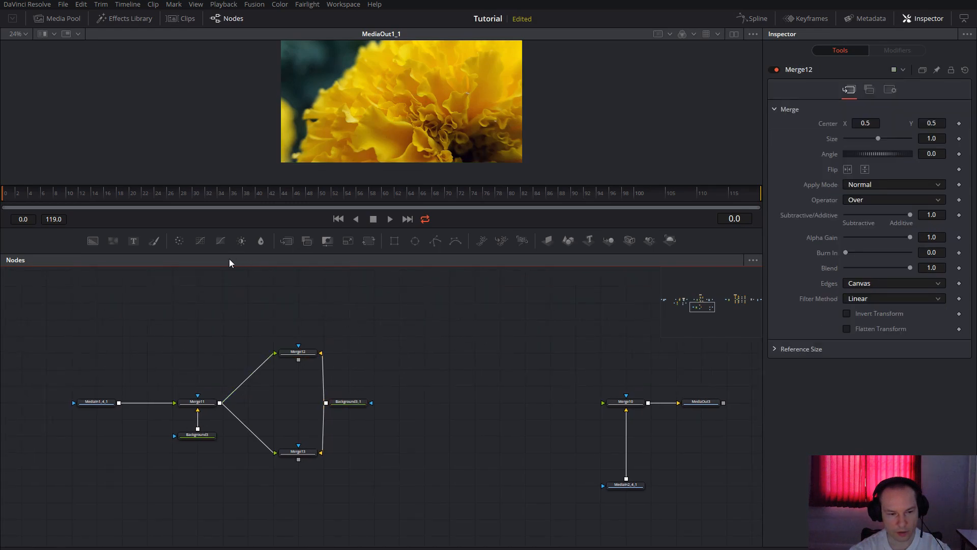
drag(394, 240, 299, 350)
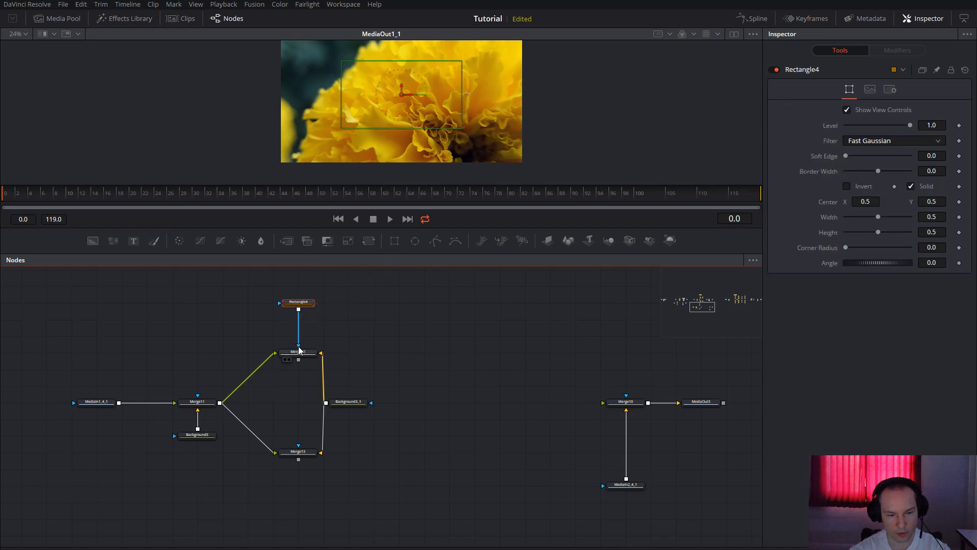
drag(395, 241, 298, 446)
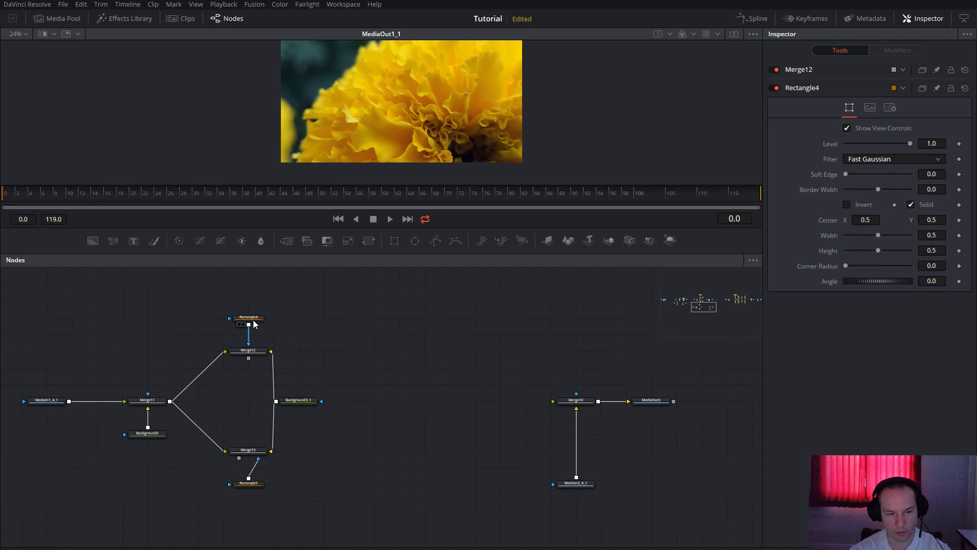
- Display the output of Merge12 in the viewer
click(254, 325)
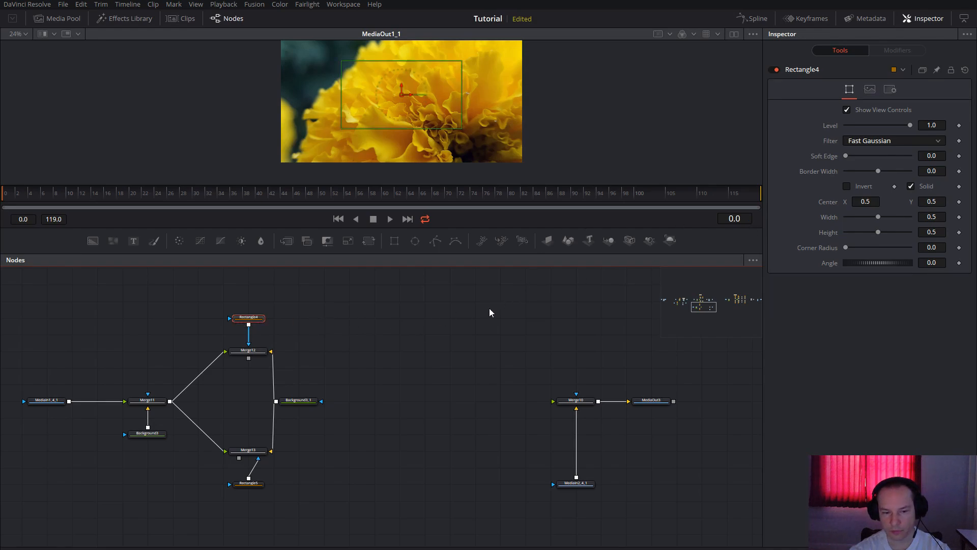
click(256, 351)
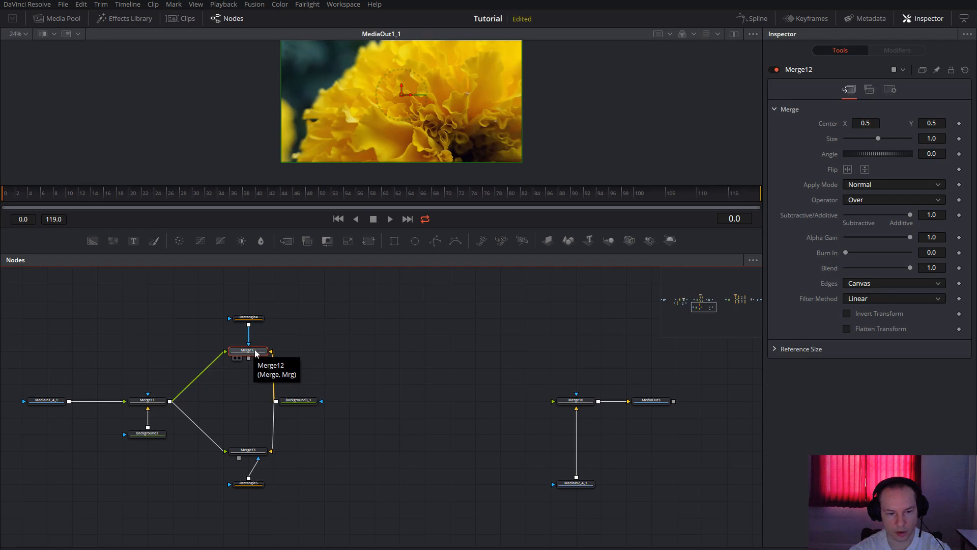
key(2)
drag(360, 296, 386, 331)
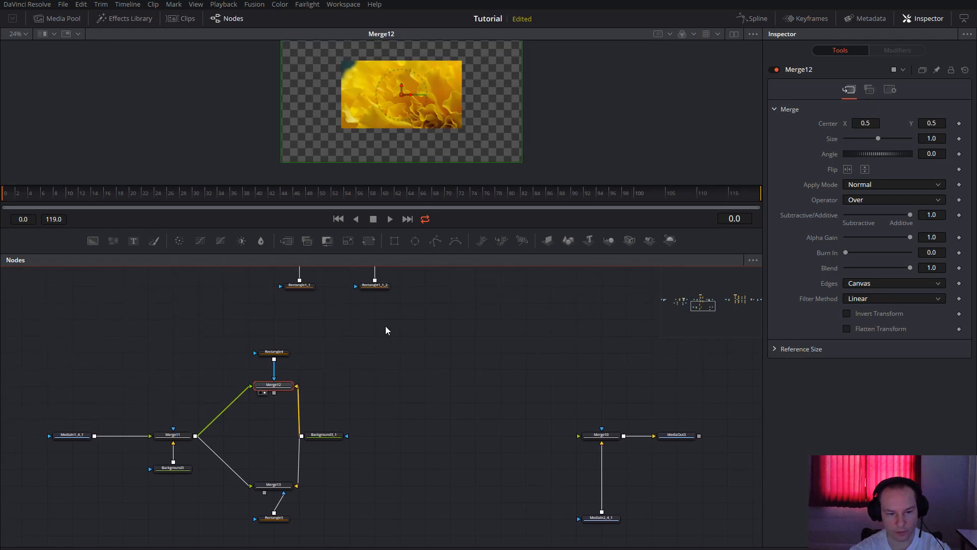
- Set the Rectangle4 mask's width and height to 1.0 and its center Y to 1.0
click(274, 353)
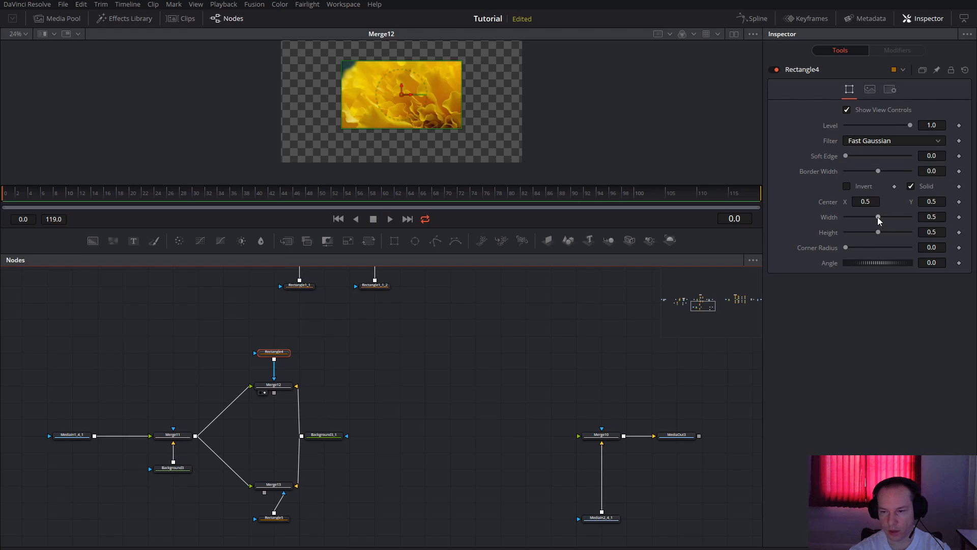
drag(877, 217, 920, 218)
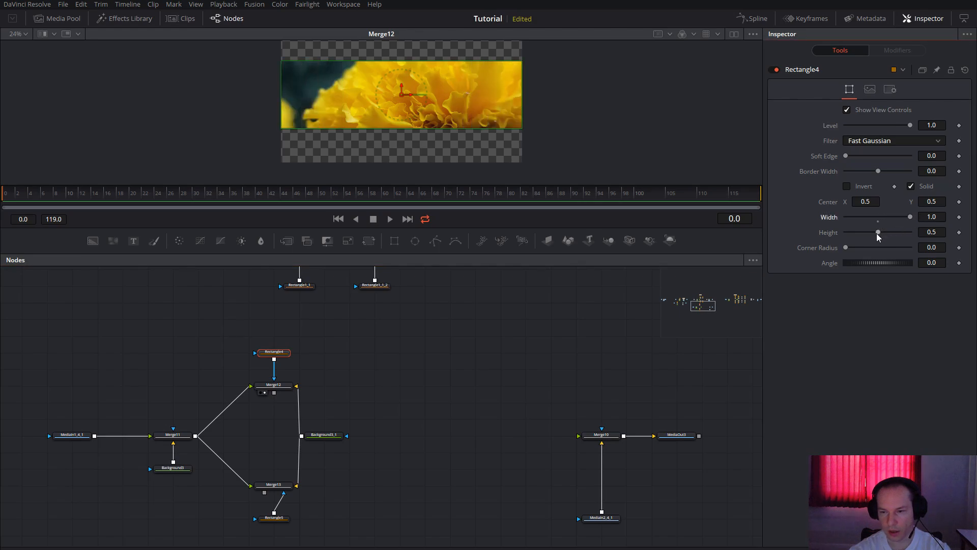
drag(878, 232, 921, 233)
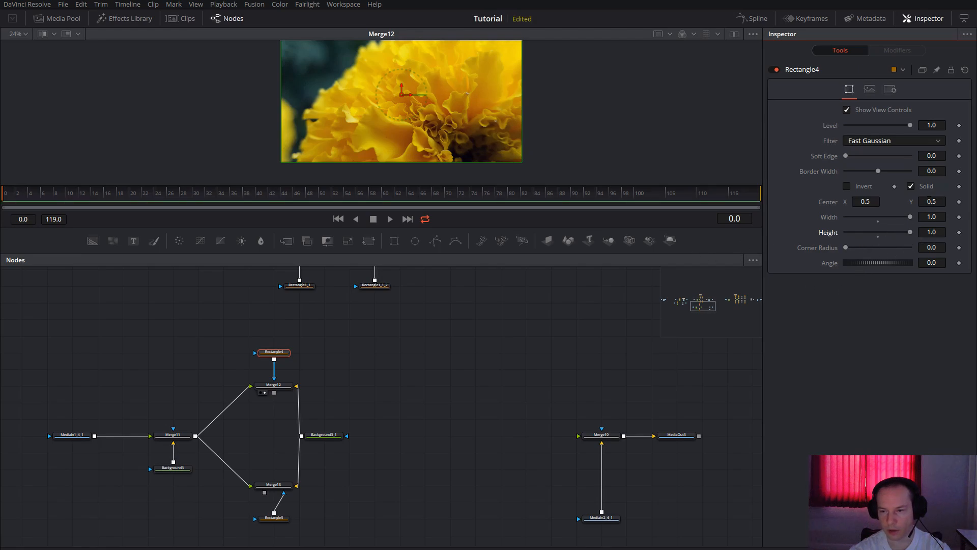
click(931, 202)
text(1)
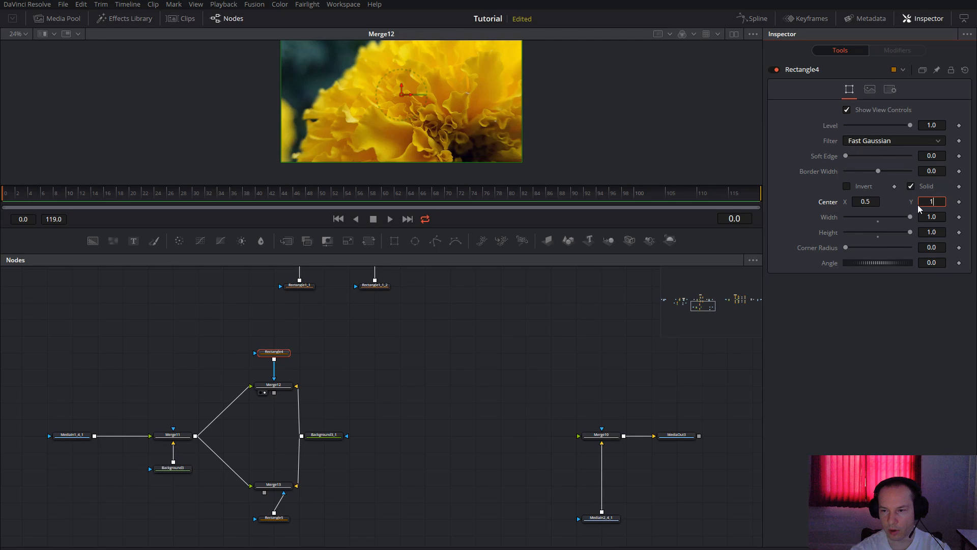
key(Return)
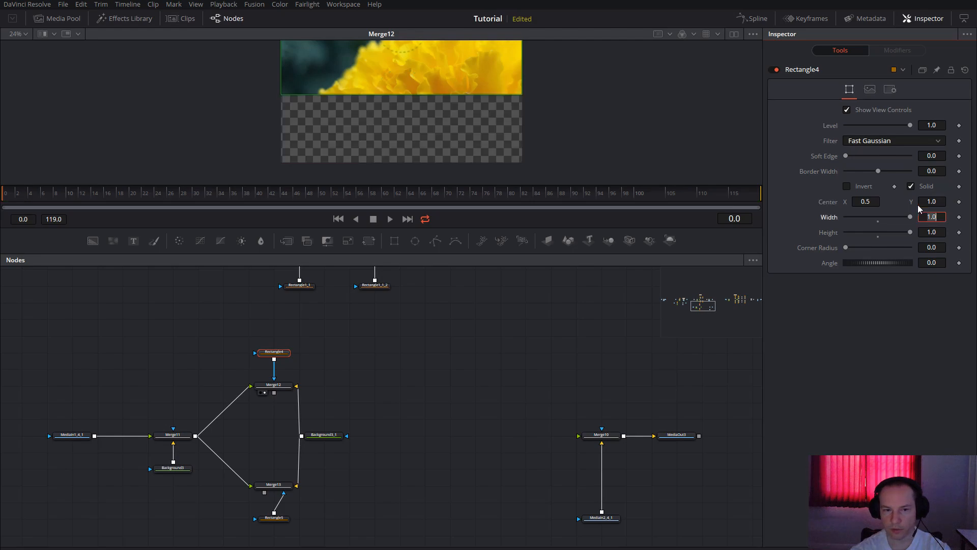
scroll(454, 381, up, 2)
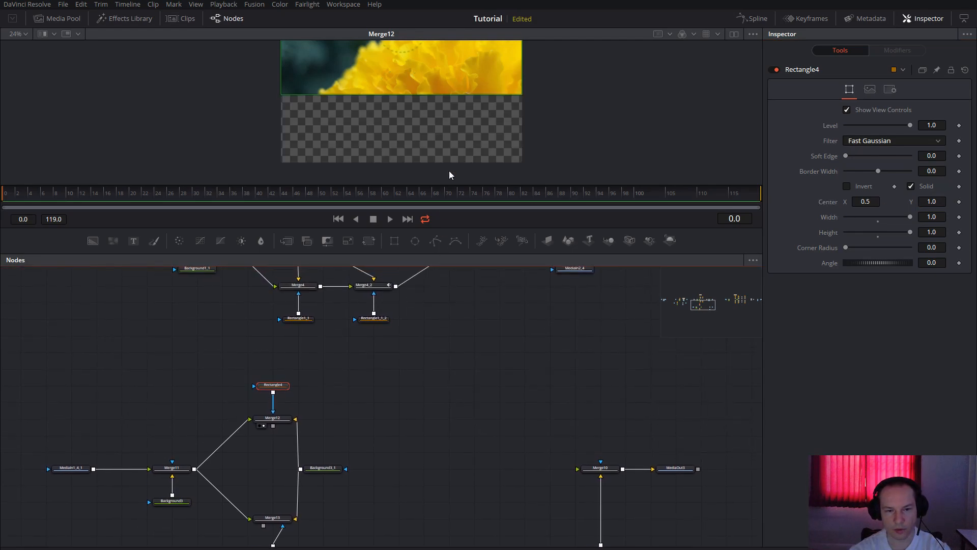
scroll(444, 144, up, 2)
scroll(447, 141, left, 1)
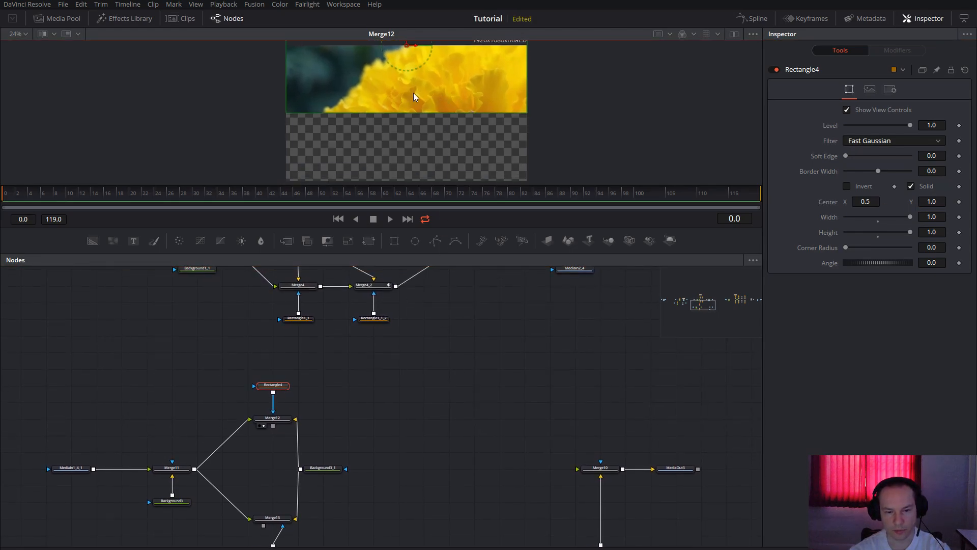
scroll(426, 410, down, 5)
scroll(366, 414, left, 2)
- Set the Rectangle5 mask's width and height to 1.0 and center Y to 0.0, and display Merge13 in the viewer
click(321, 433)
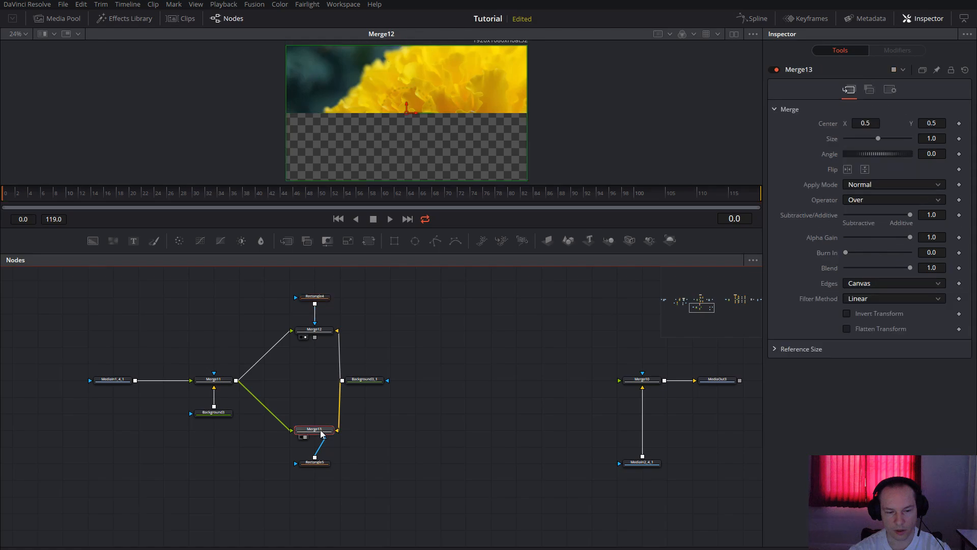
click(322, 468)
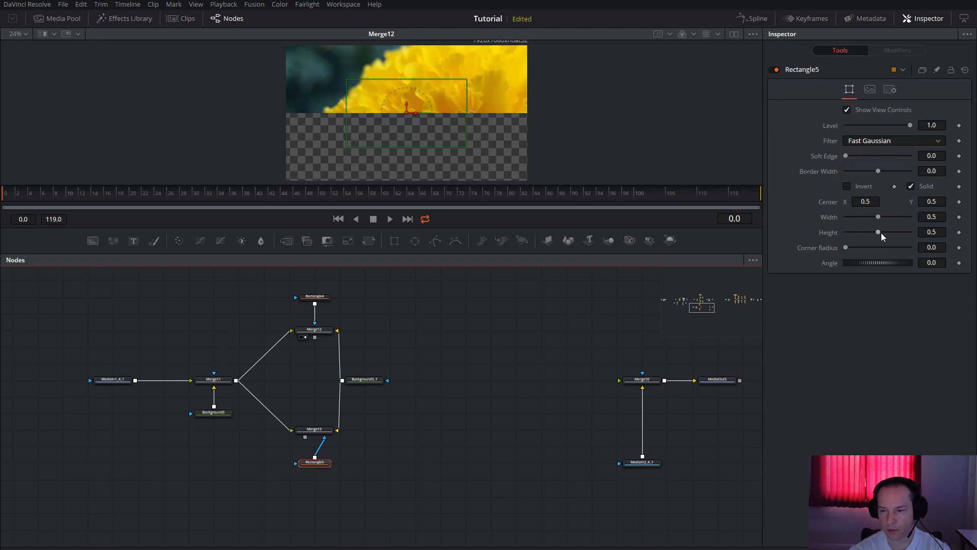
drag(881, 234, 936, 234)
drag(879, 218, 917, 221)
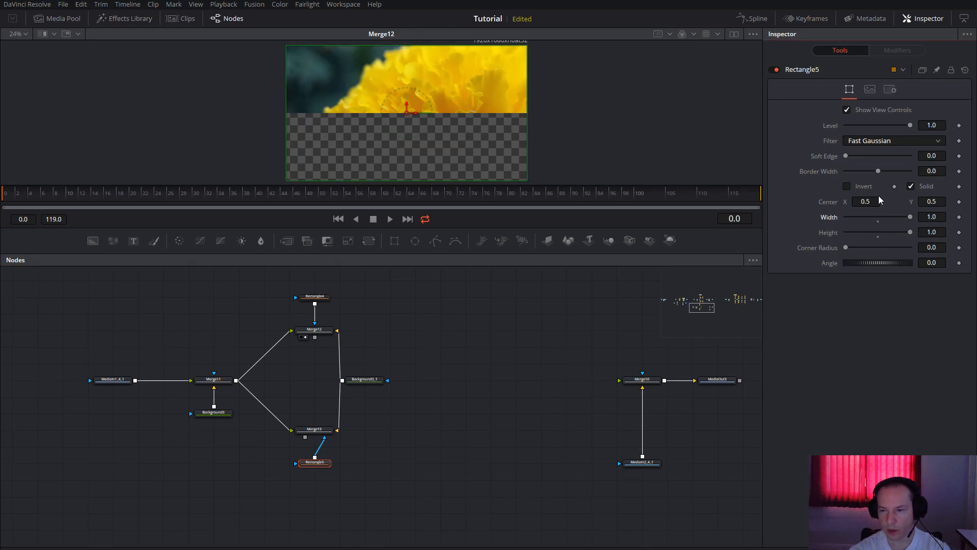
click(937, 202)
text(0)
key(Tab)
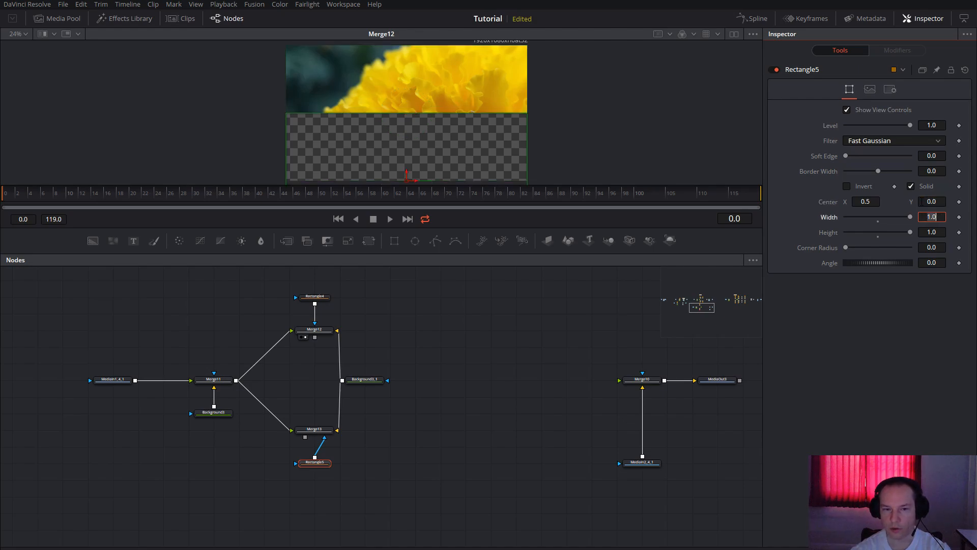
click(319, 431)
key(1)
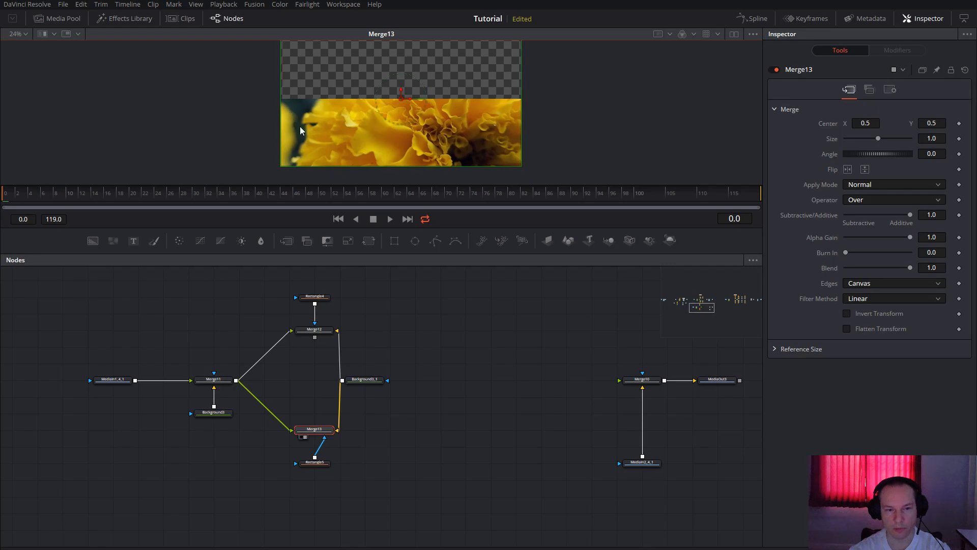
- Duplicate Merge12 and Merge13 with their Rectangle masks and place the copies to the right, level with the originals
drag(517, 361, 487, 369)
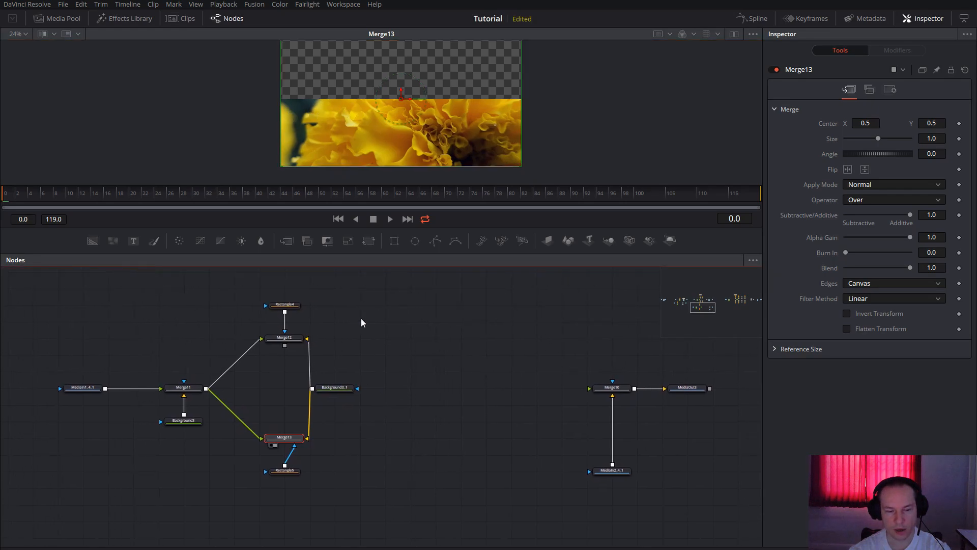
drag(319, 296, 267, 488)
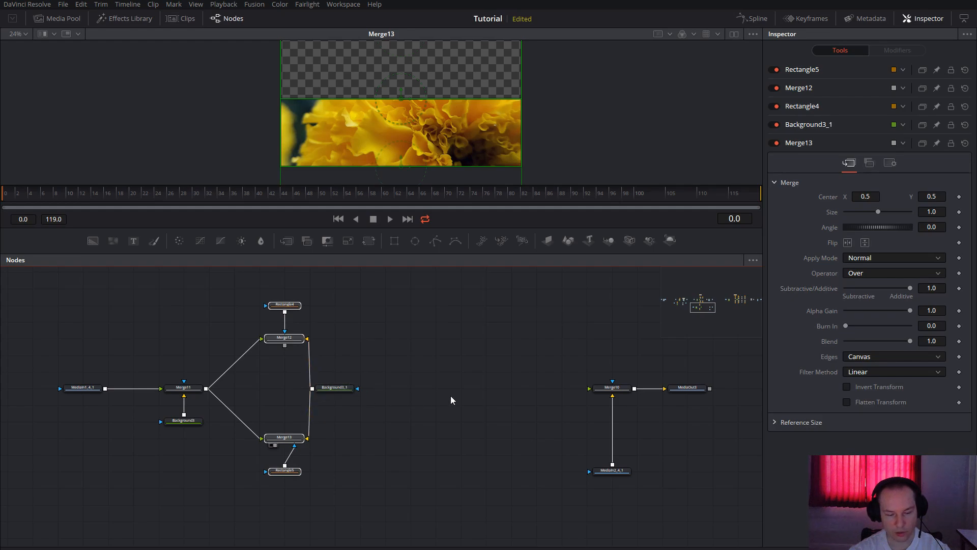
key(ctrl+v)
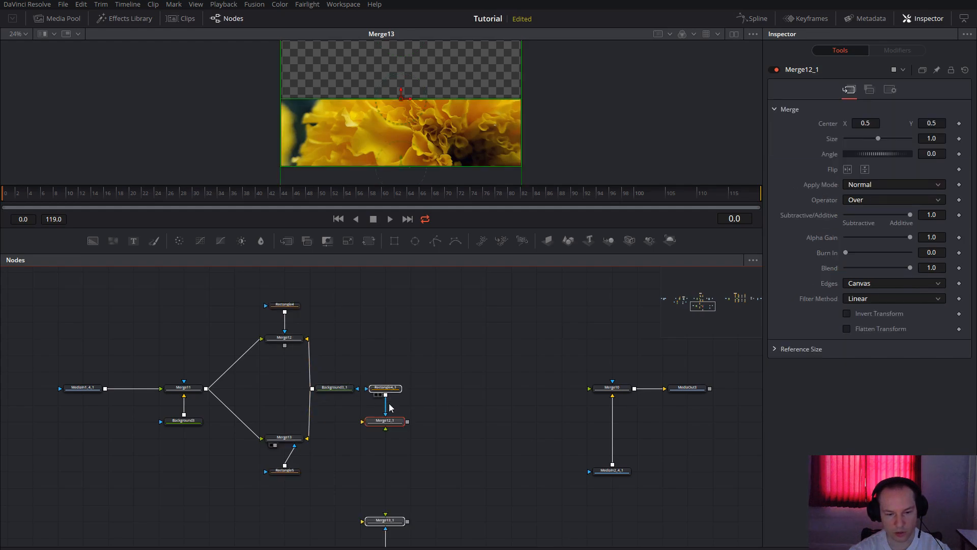
drag(398, 425, 401, 338)
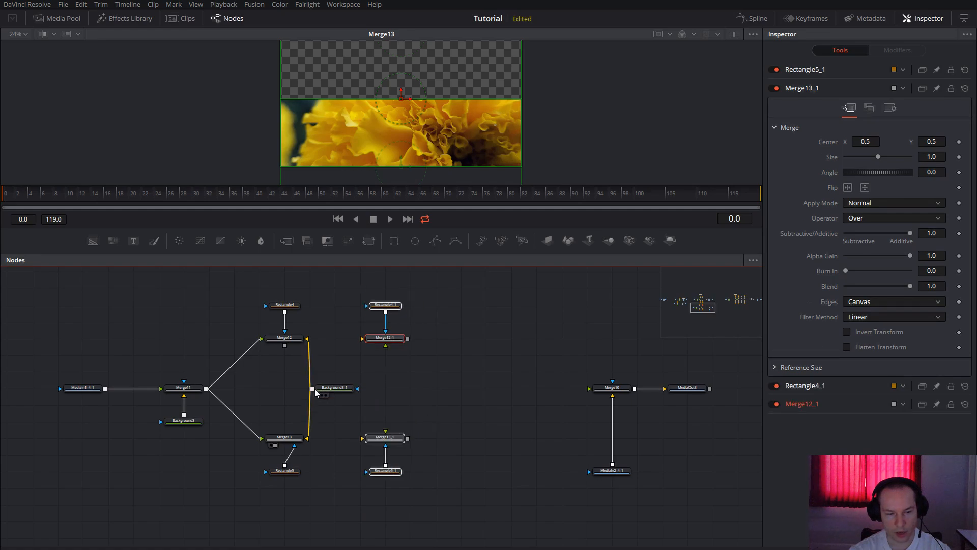
- Connect Background3_1 as background to Merge12_1 and Merge13_1, and align it between Merge12 and Merge13
drag(313, 389, 362, 338)
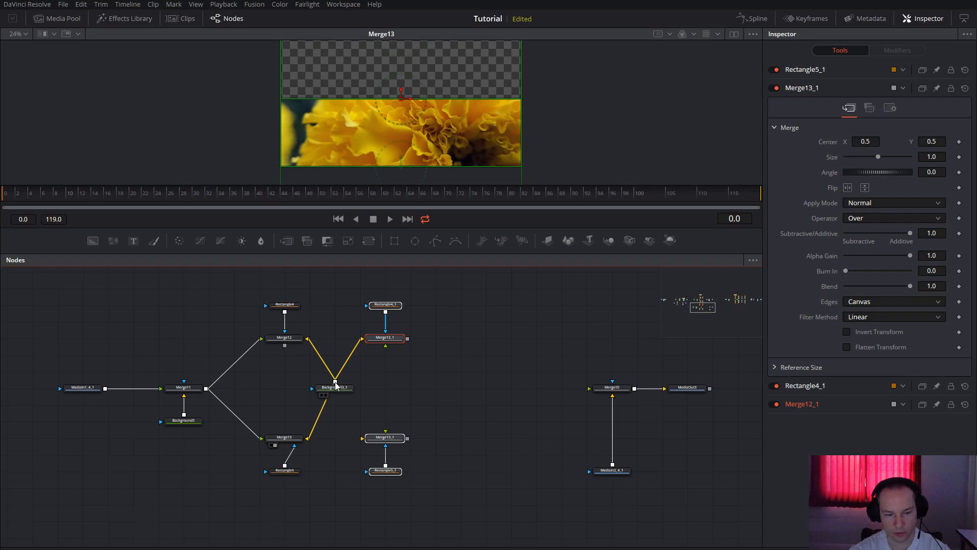
drag(336, 382, 366, 438)
drag(321, 391, 270, 390)
drag(404, 388, 374, 393)
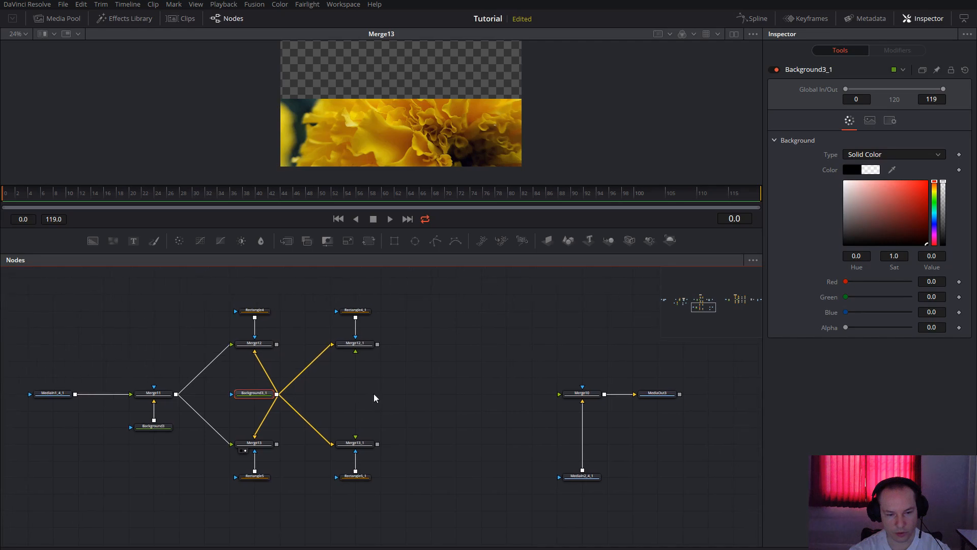
- Connect Merge12 to the foreground of Merge12_1 and Merge13 to the foreground of Merge13_1
drag(277, 345, 356, 354)
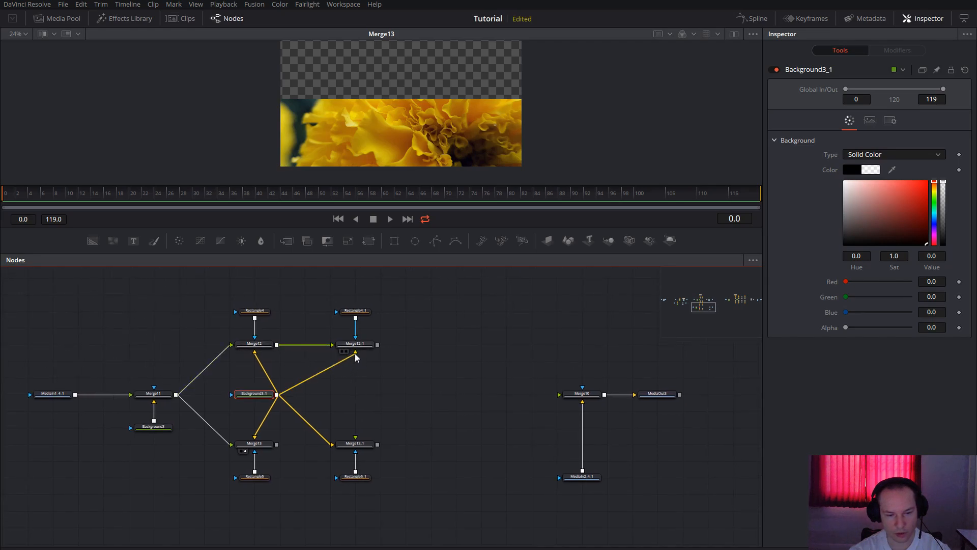
drag(277, 444, 357, 447)
- Combine Merge12_1 as foreground and Merge13_1 as background in a new Merge node, and feed it into Merge10's foreground
drag(444, 390, 378, 387)
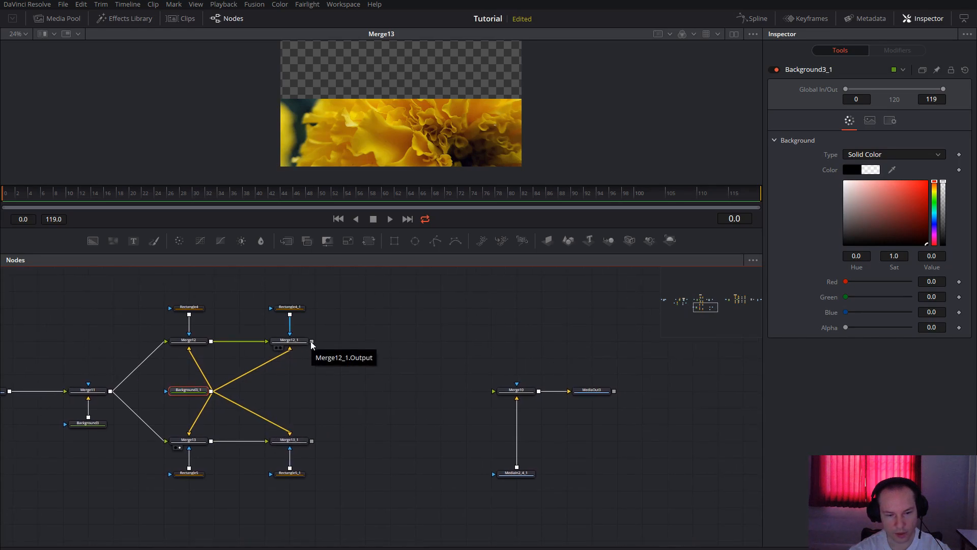
drag(310, 341, 494, 392)
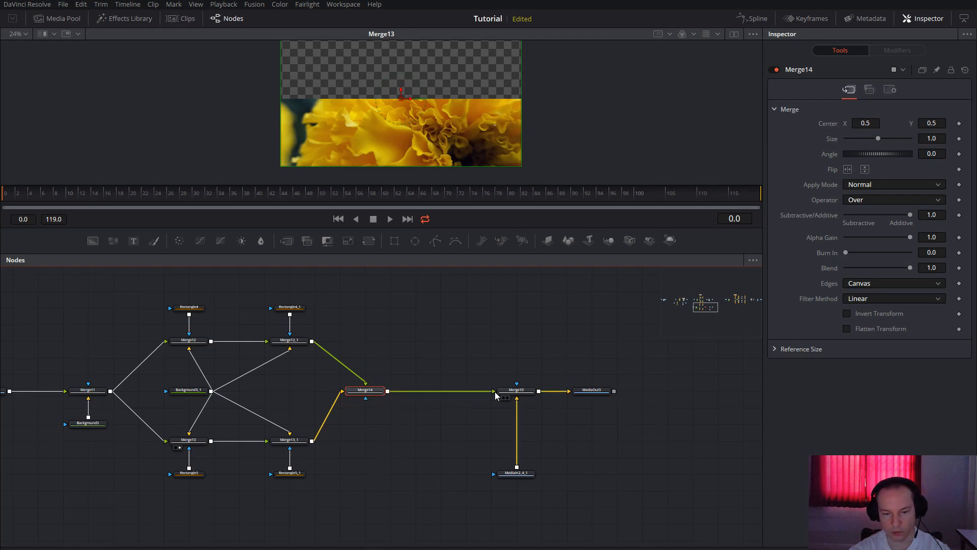
- Show Merge14's output in the viewer to check the recombined first clip
drag(396, 354, 511, 347)
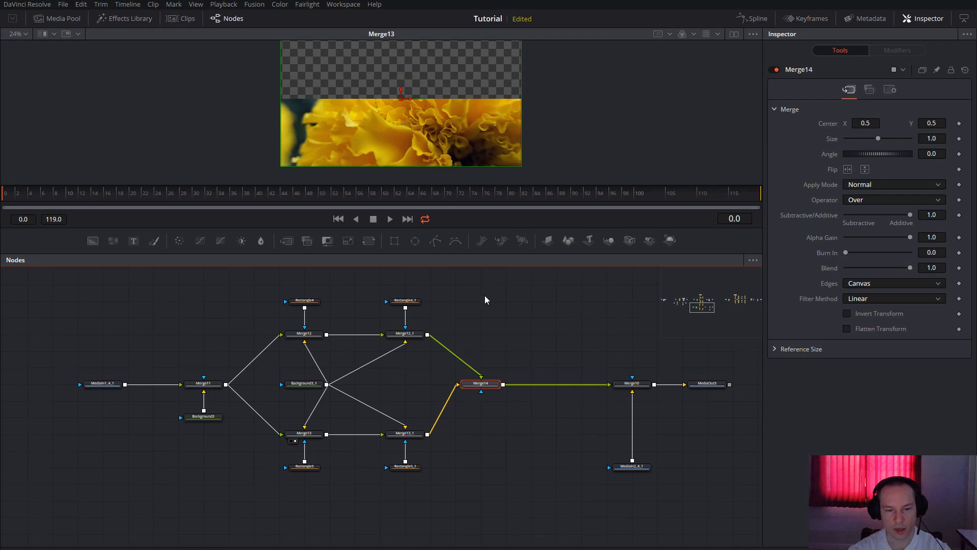
drag(484, 295, 472, 314)
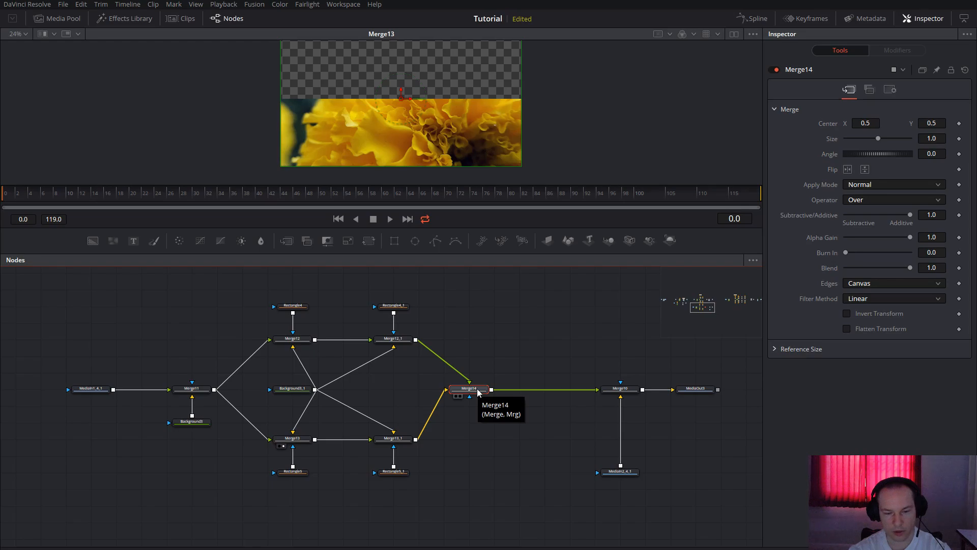
key(1)
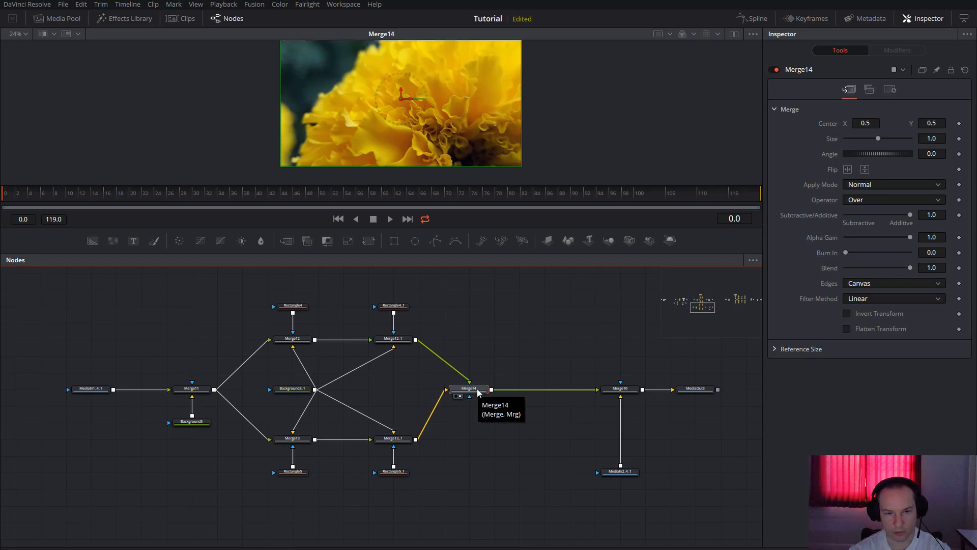
drag(473, 312, 459, 320)
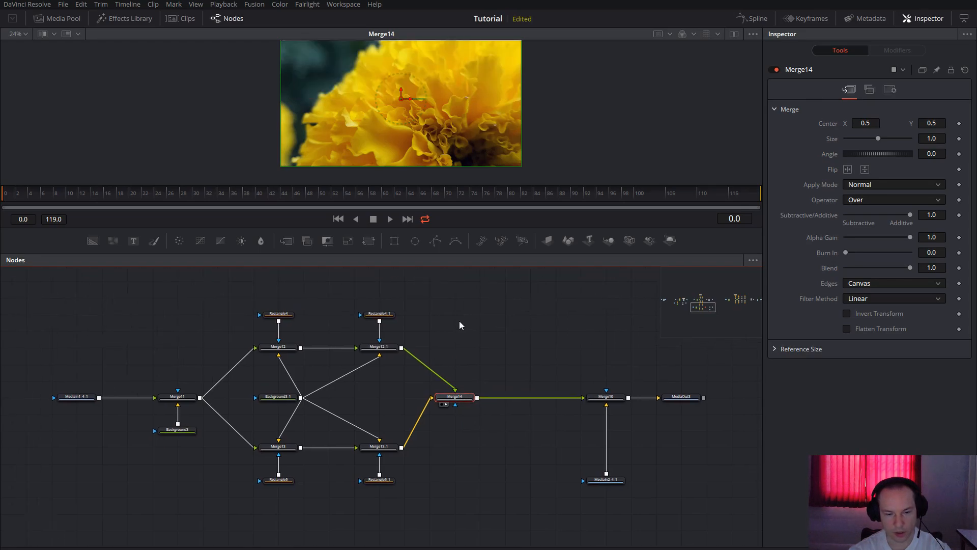
- Set the Center Y of Merge12_1 to 1.0
click(387, 350)
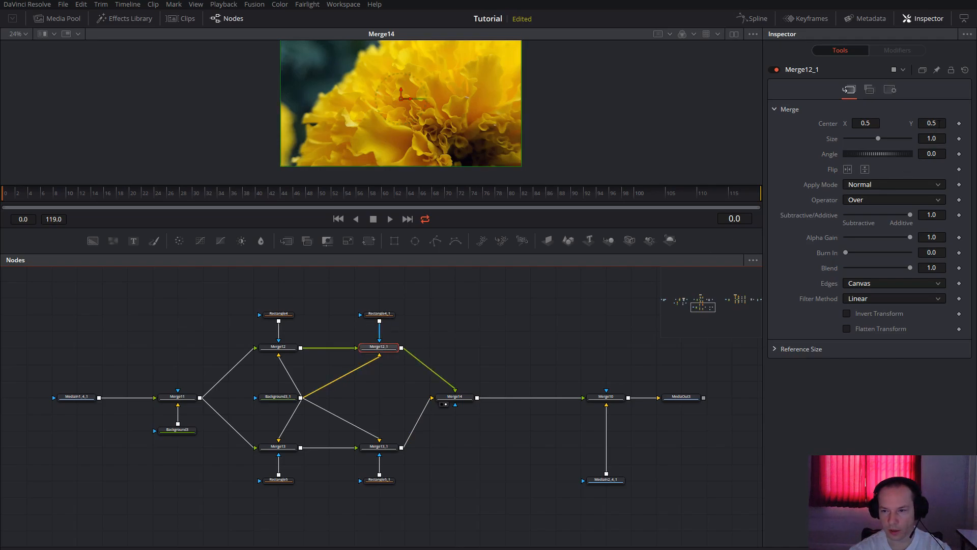
click(932, 123)
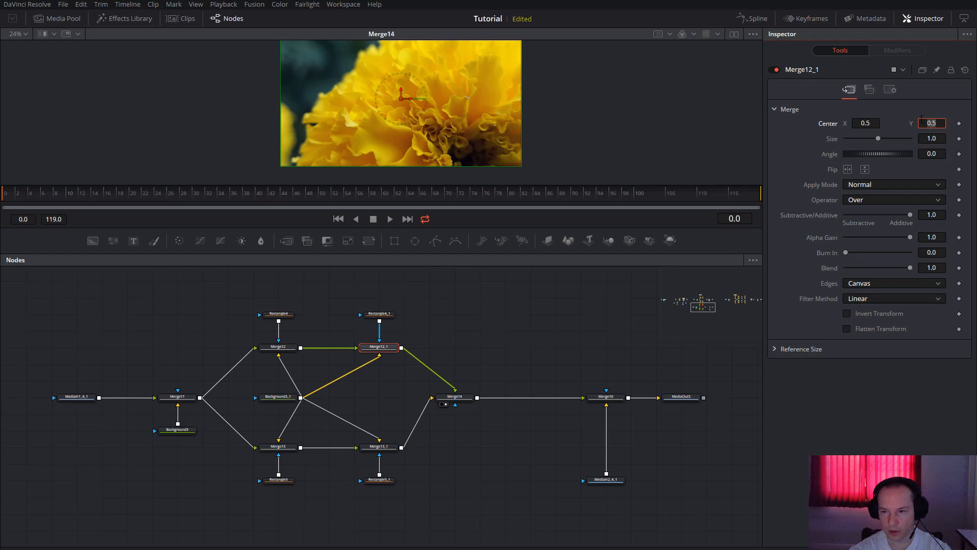
text(1)
key(Tab)
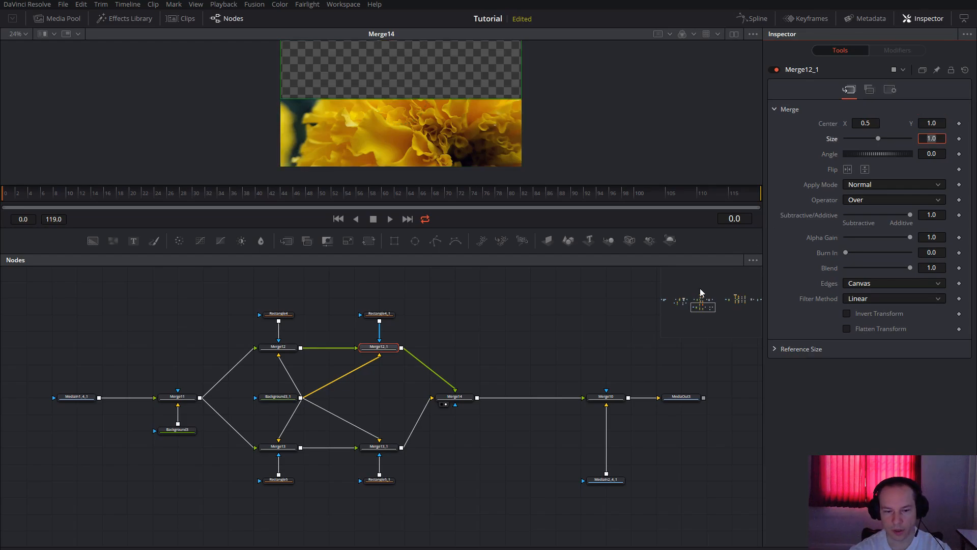
- Set Merge13_1's Center Y to 0.0 and keyframe its Center at frame 119
click(382, 448)
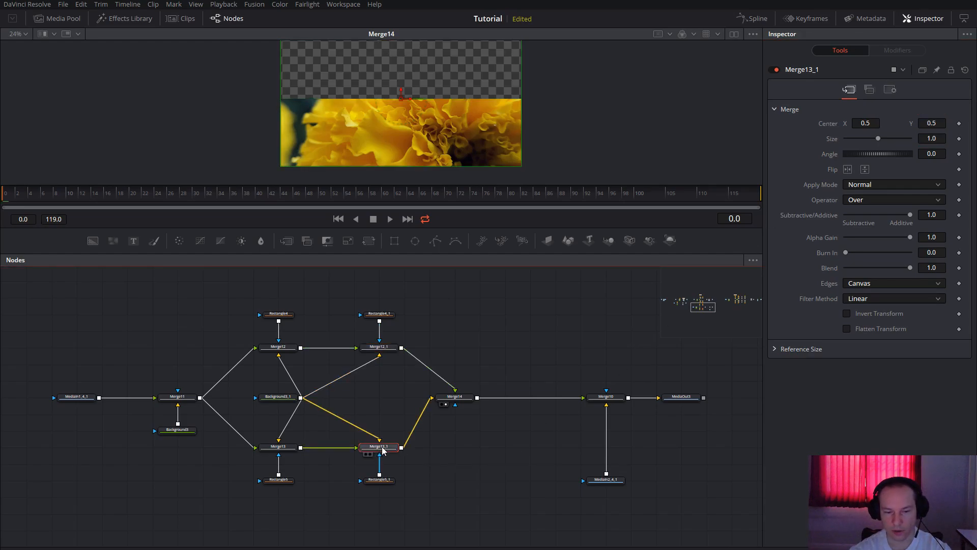
drag(942, 122, 914, 122)
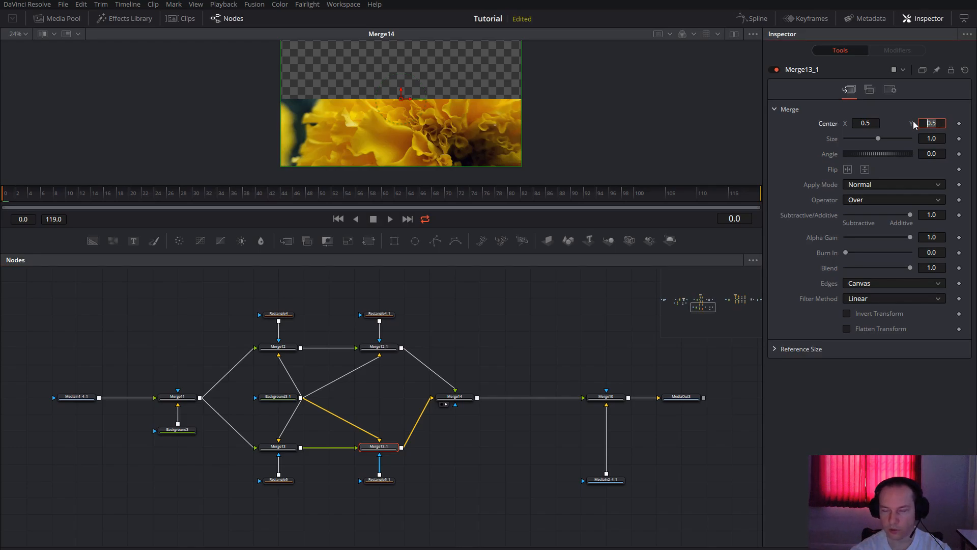
text(0)
key(Tab)
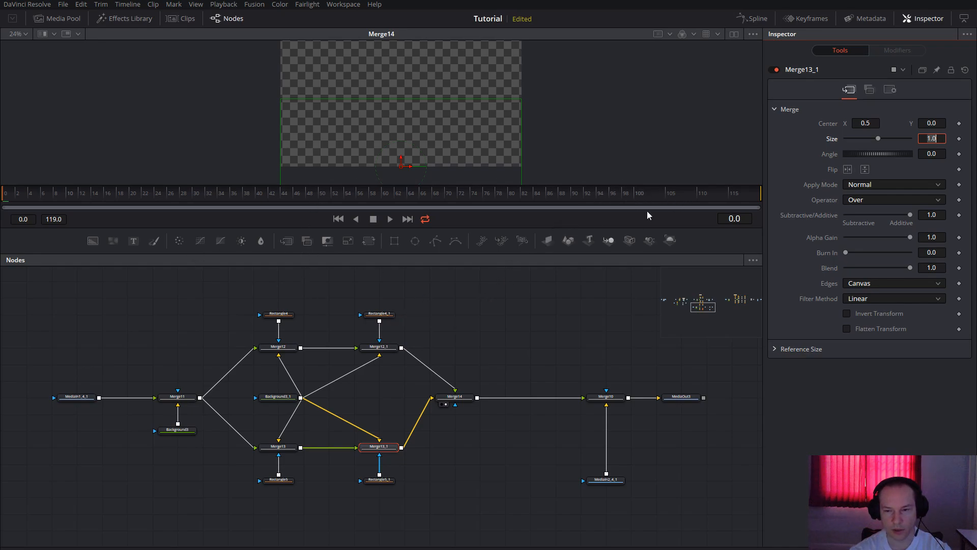
click(761, 200)
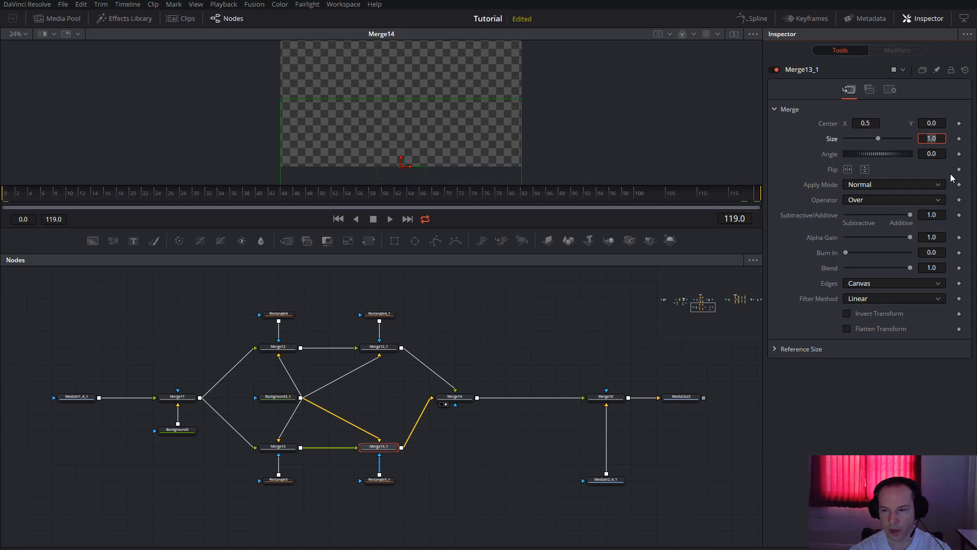
click(959, 125)
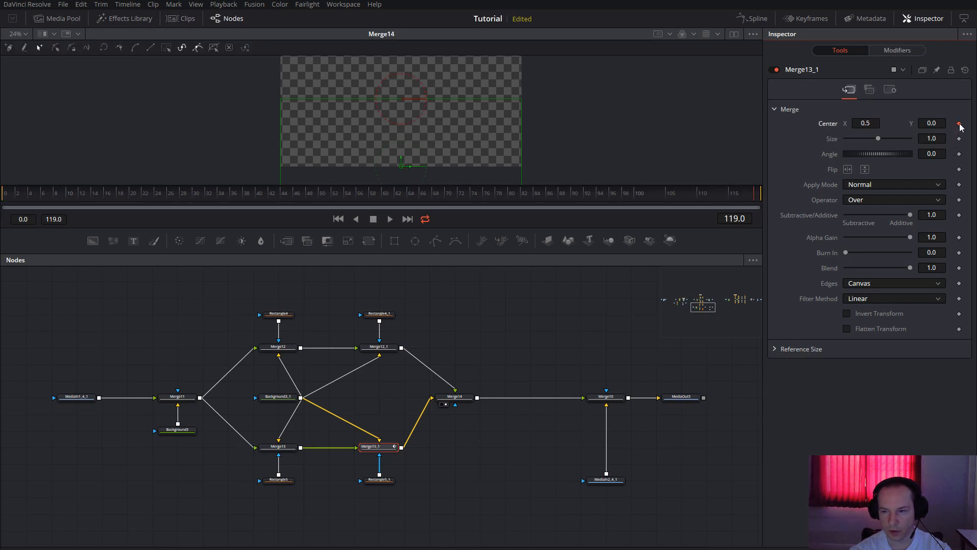
- At frame 0, set Merge13_1's Center Y to 0.5 as the starting keyframe
drag(32, 195, 1, 197)
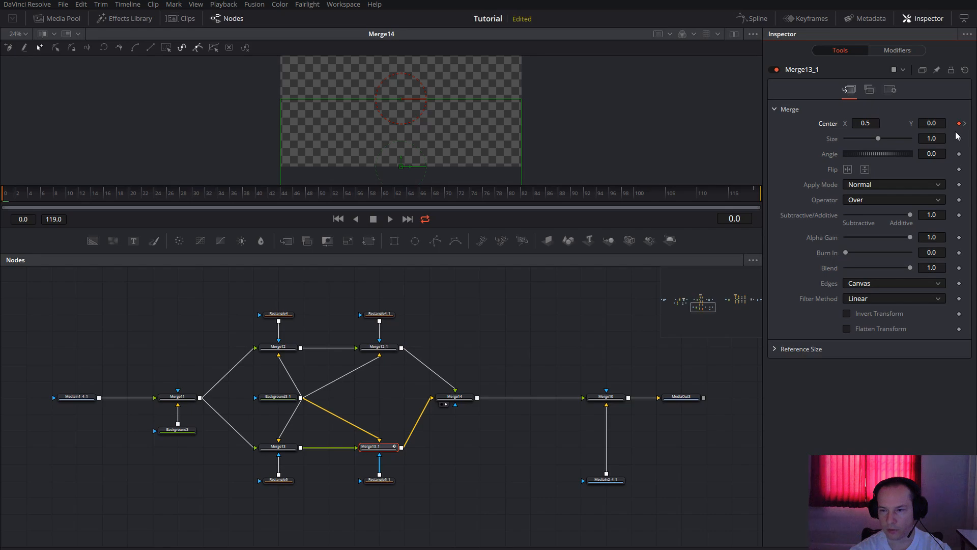
click(940, 124)
key(BackSpace)
key(BackSpace)
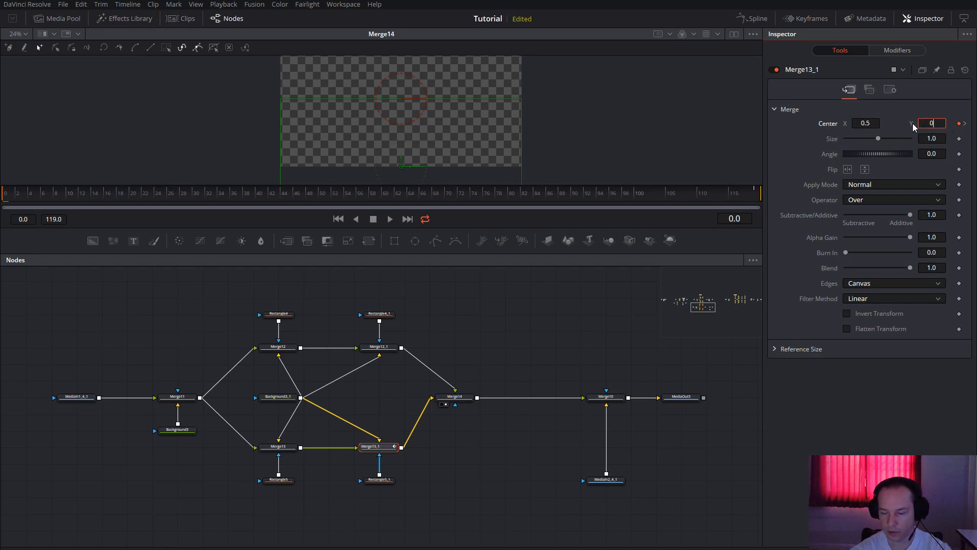
text(.5)
key(Tab)
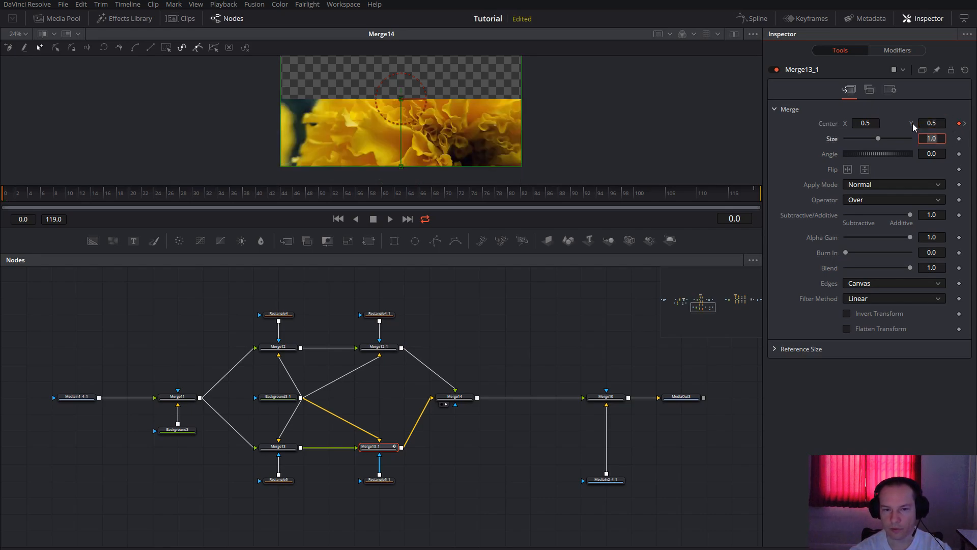
- Keyframe Merge12_1's Center so that Y goes from 0.5 at frame 0 to 1.0 at the end of the range
click(384, 348)
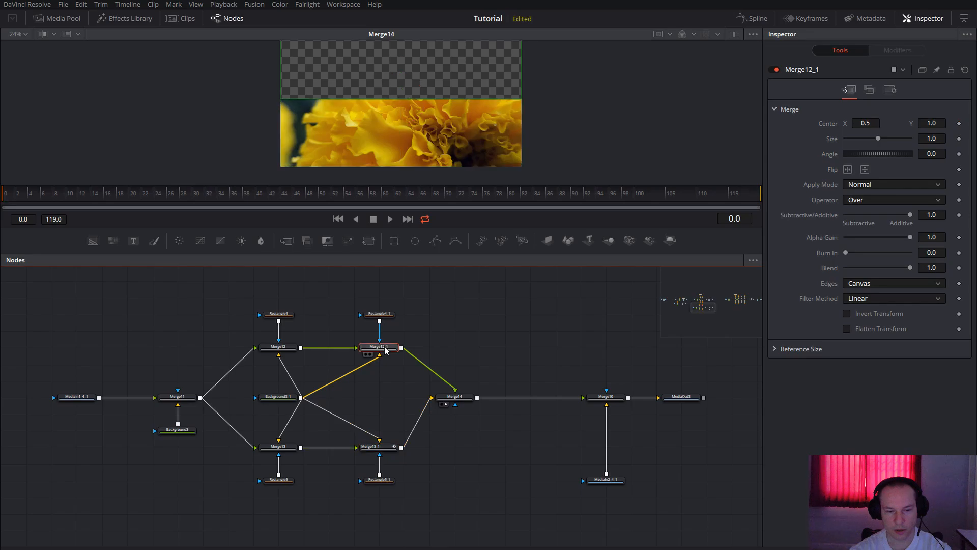
drag(469, 305, 471, 340)
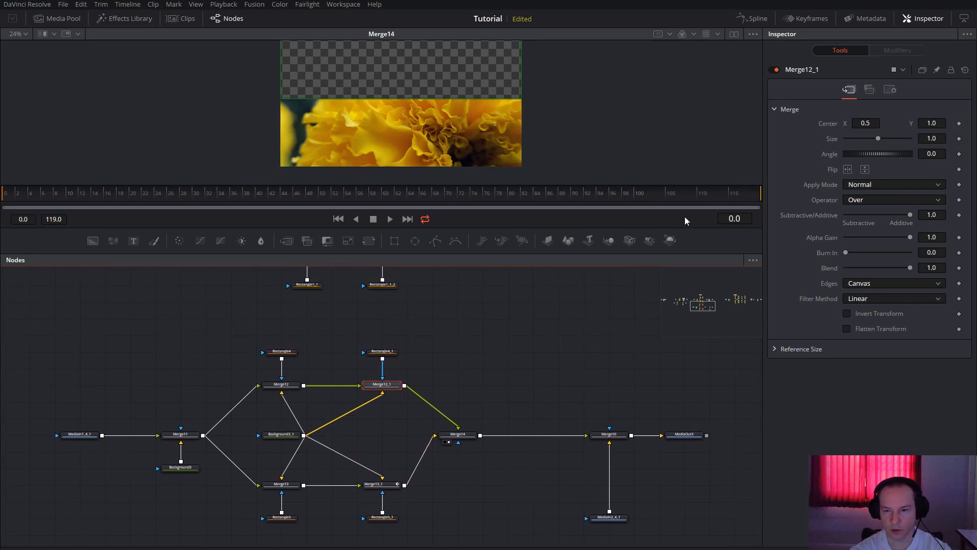
click(959, 123)
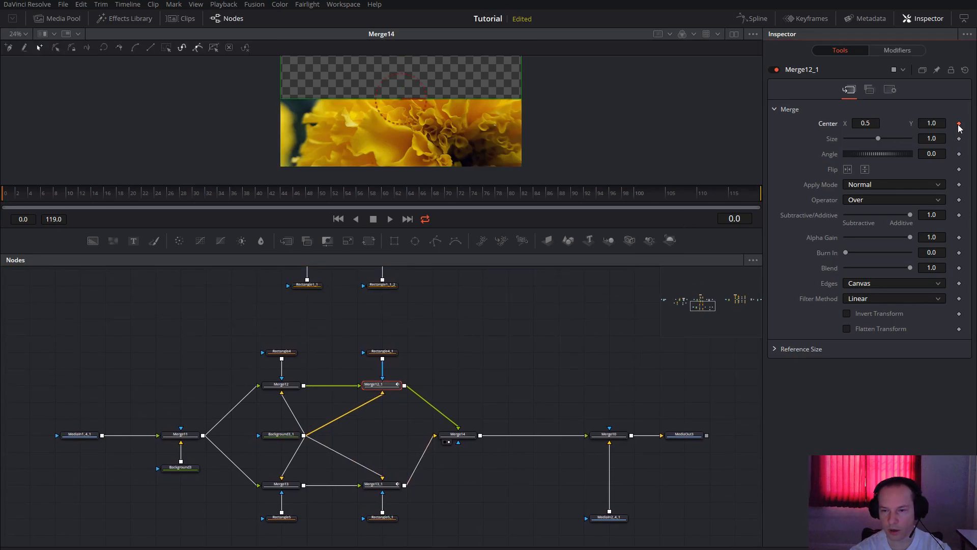
click(755, 193)
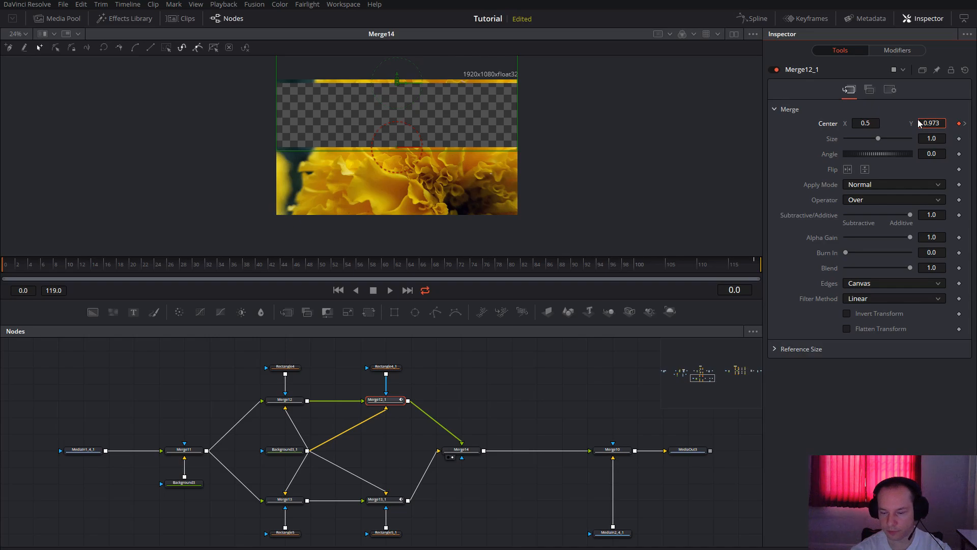
key(BackSpace)
key(BackSpace)
key(BackSpace)
key(BackSpace)
text(.5)
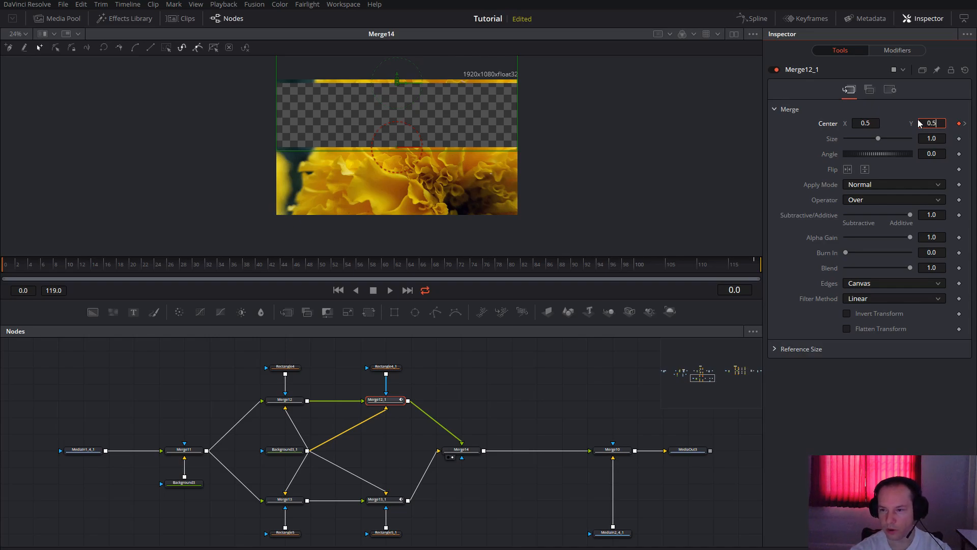
key(Return)
- Display MediaOut3 in the viewer and scrub through the timeline to check the split opening over the second clip
drag(396, 266, 128, 247)
drag(546, 431, 373, 388)
click(522, 412)
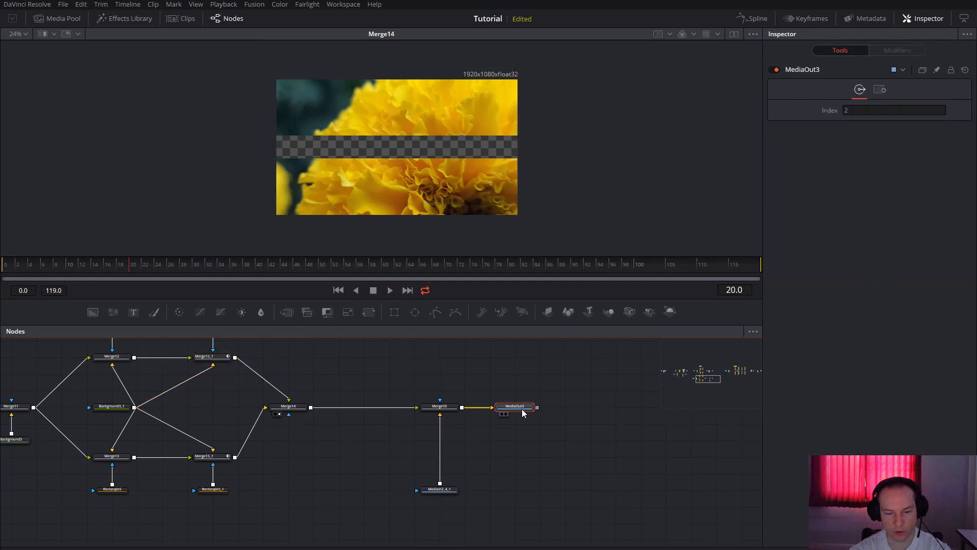
key(2)
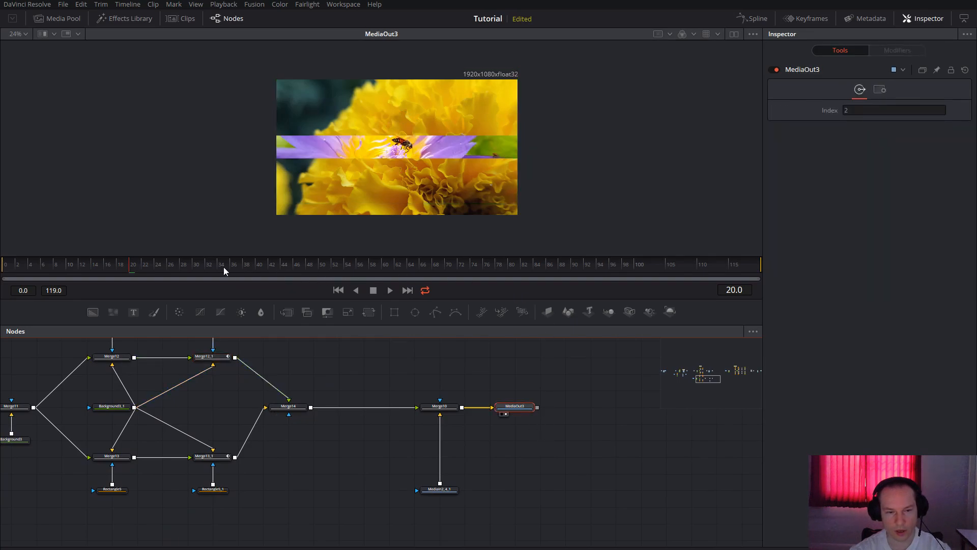
drag(186, 271, 475, 275)
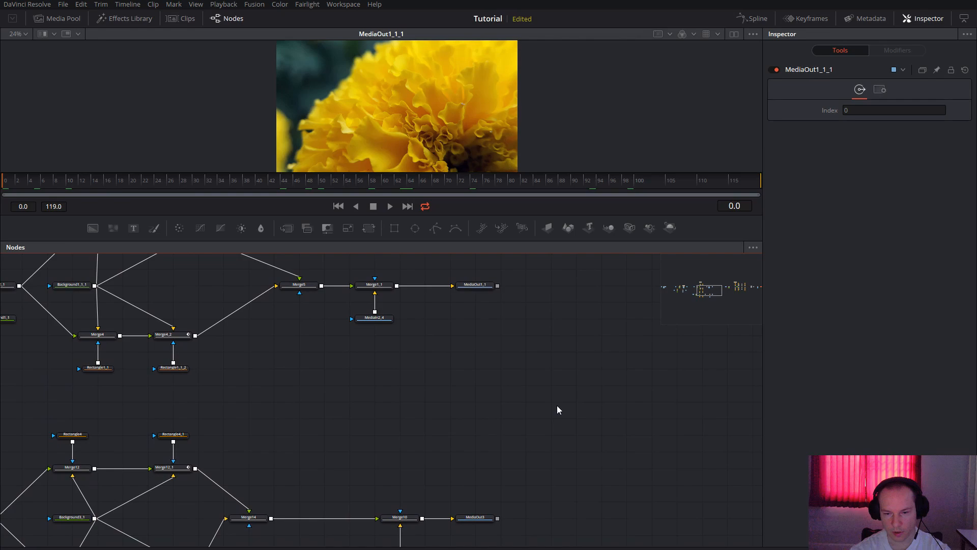
- Examine the four-branch composition's node tree, tracing it from MediaOut1_1_1, Merge1_1_1 and MediaIn2_2 back to MediaIn1_3
drag(743, 389, 456, 431)
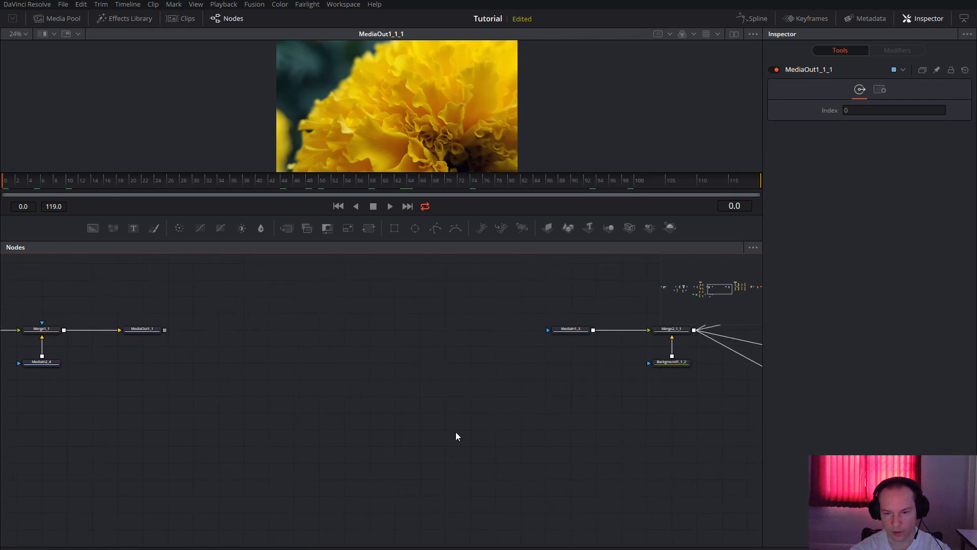
drag(718, 399, 349, 462)
drag(600, 443, 382, 442)
drag(461, 419, 424, 412)
drag(605, 399, 342, 392)
drag(589, 443, 475, 458)
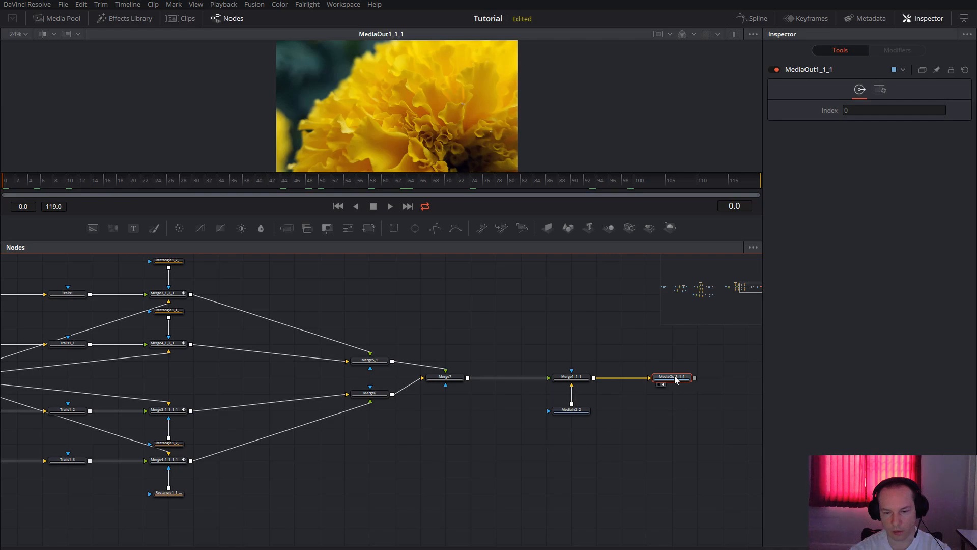
drag(589, 342, 578, 420)
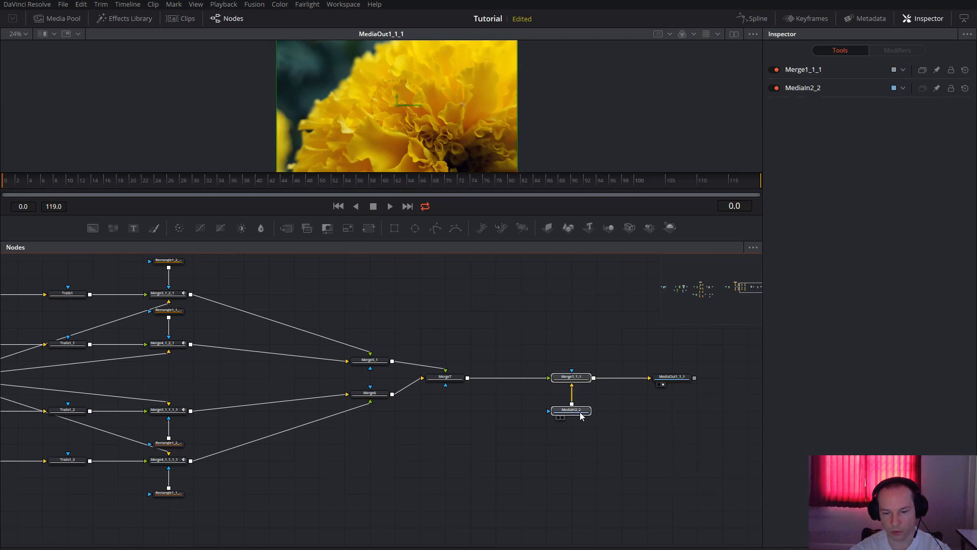
click(386, 458)
drag(385, 459, 580, 452)
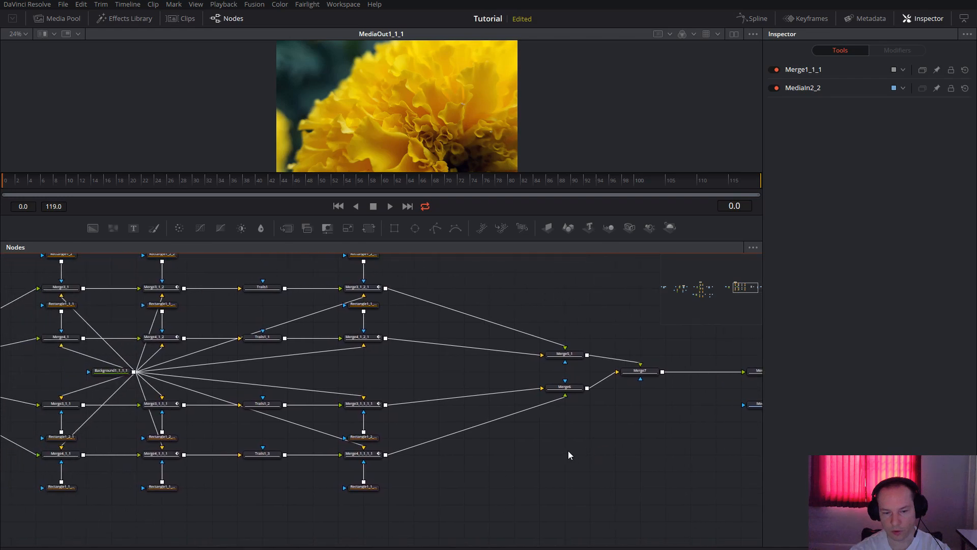
drag(184, 401, 622, 417)
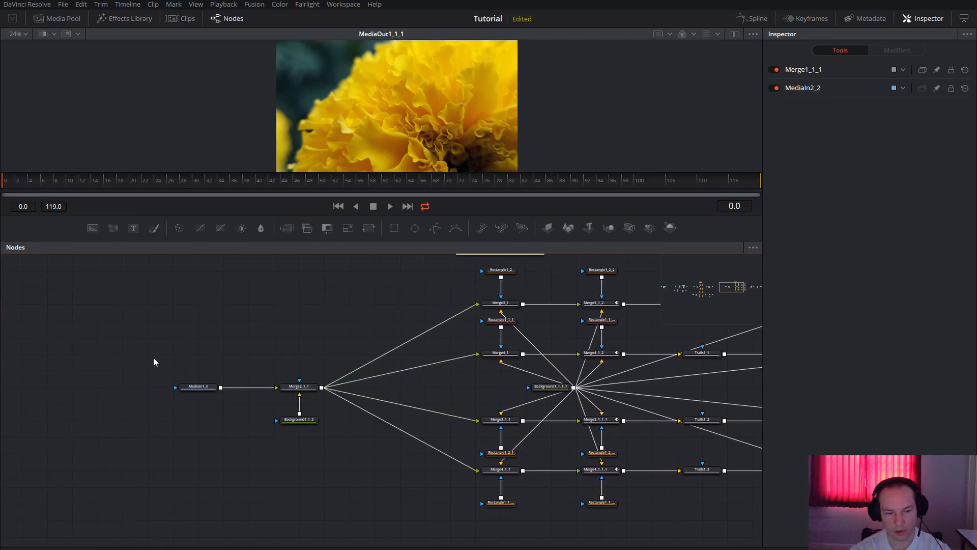
- Inspect MediaIn1_3, Merge2_1_1 and Background1_1_2 at the start of the four-branch tree, and the masked Merge branches they feed
click(204, 387)
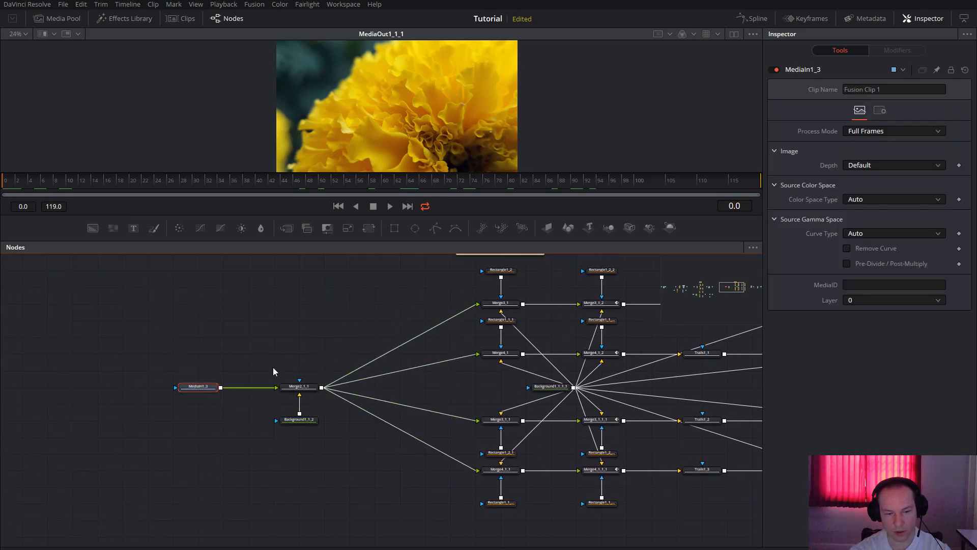
click(300, 387)
click(301, 421)
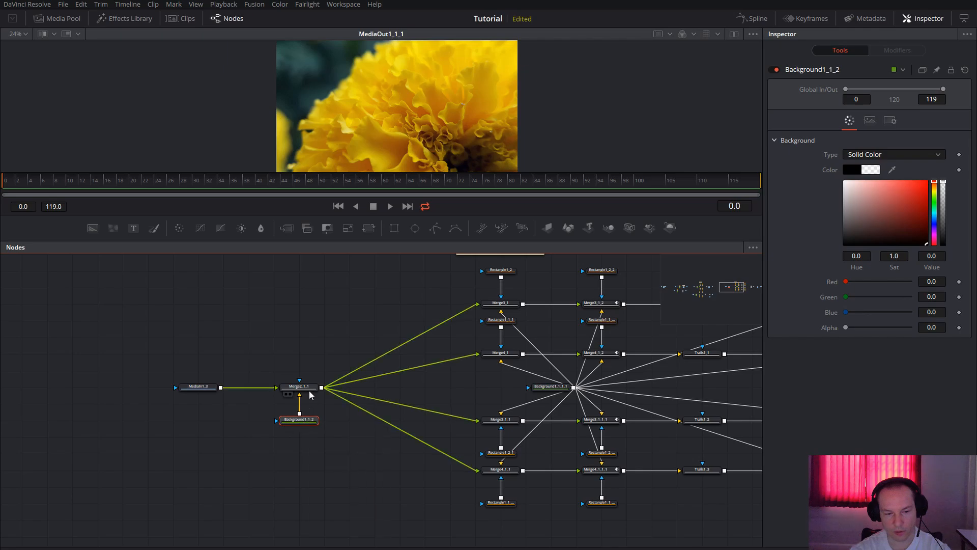
click(343, 415)
drag(499, 404, 281, 417)
drag(201, 268, 643, 537)
mouse_move(527, 416)
mouse_down()
mouse_move(499, 402)
mouse_move(523, 407)
mouse_up()
click(499, 402)
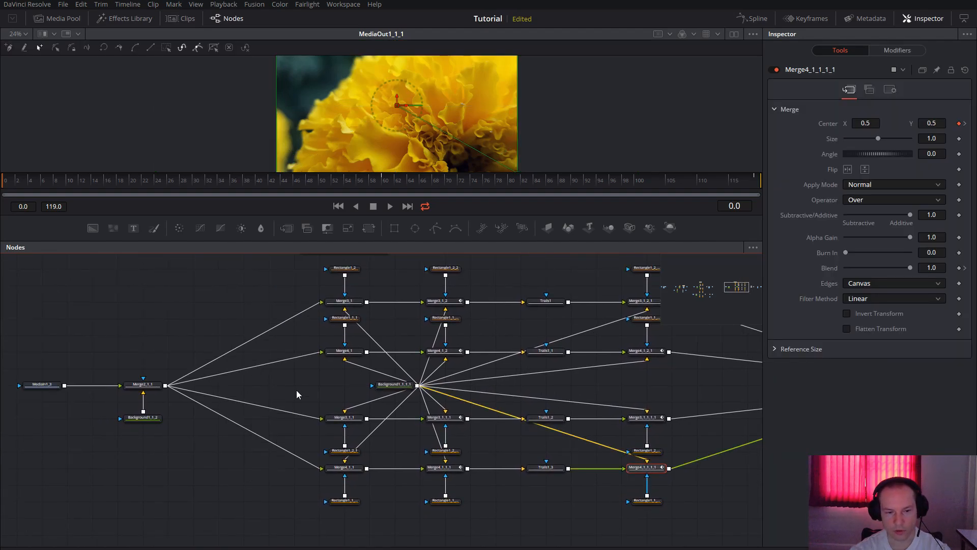
- Examine the paired Merge and Rectangle nodes in the uppermost and lowermost branches, up to their Trails nodes
drag(309, 392, 303, 388)
click(336, 299)
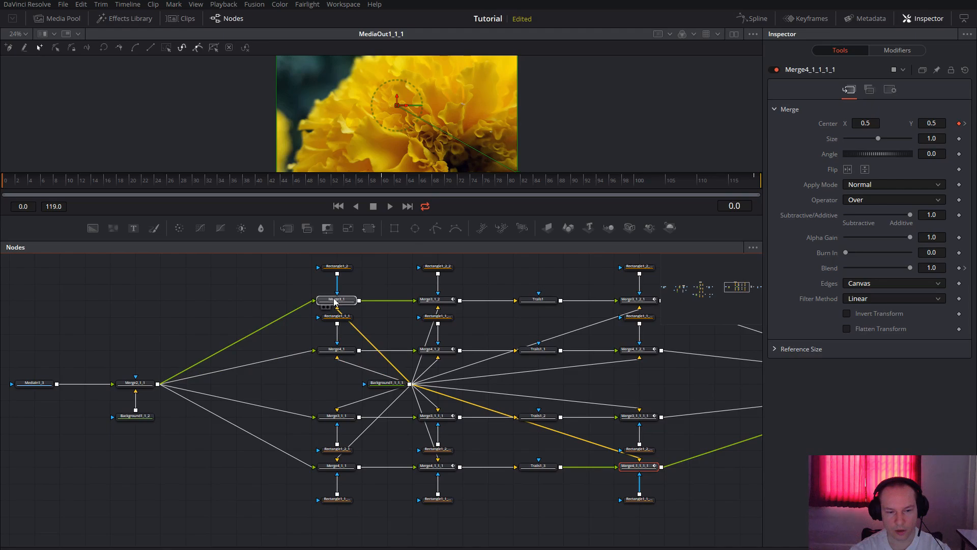
click(436, 304)
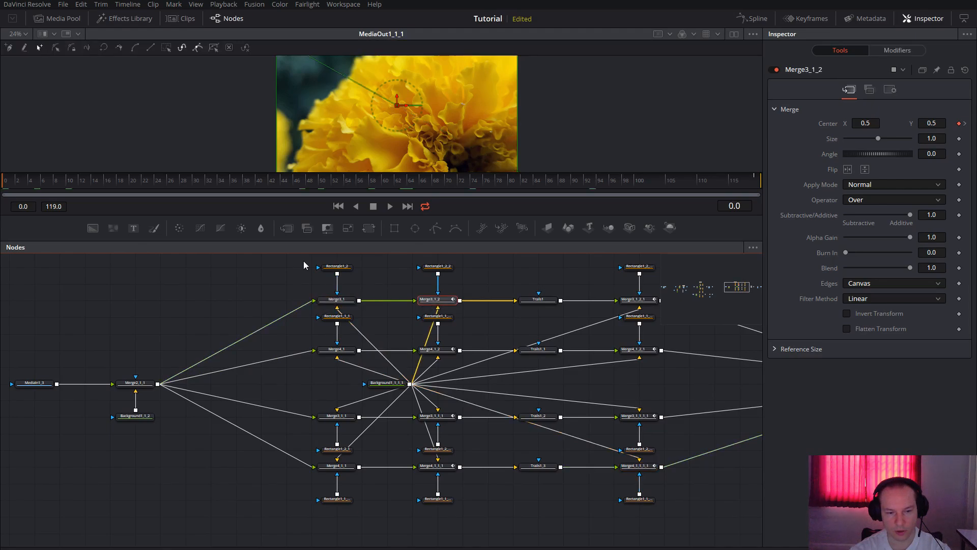
drag(300, 259, 460, 306)
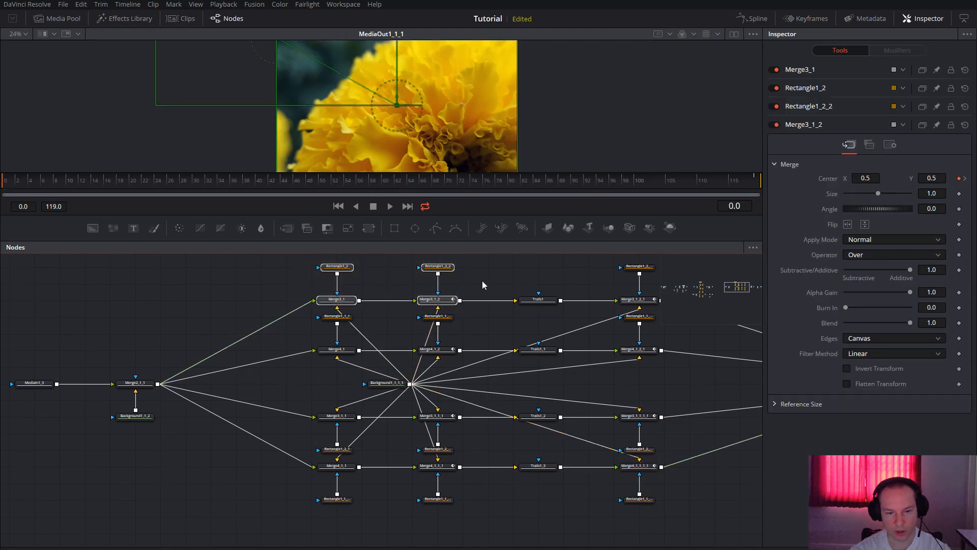
drag(298, 461, 455, 509)
drag(553, 509, 457, 499)
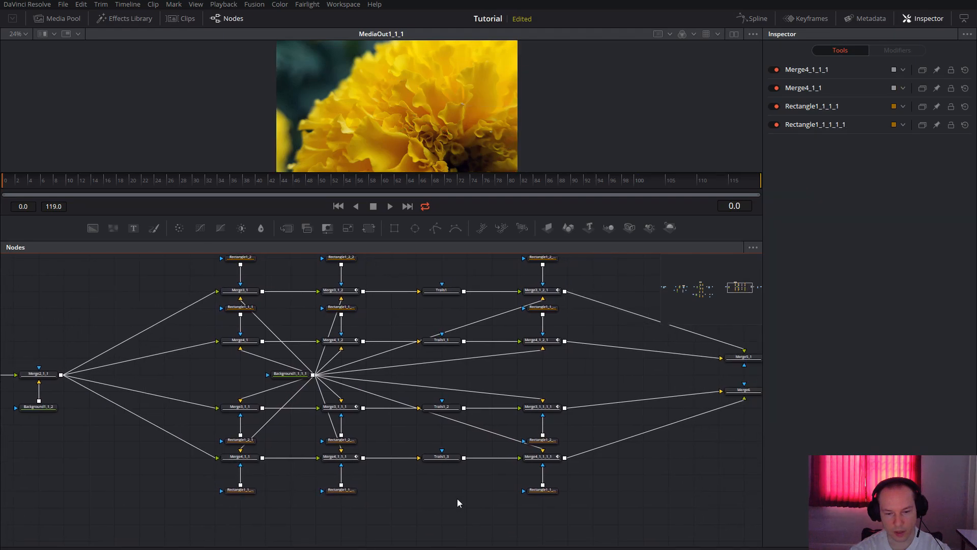
- Inspect Trails1 and the Merge and Rectangle nodes that follow the four Trails nodes
click(448, 289)
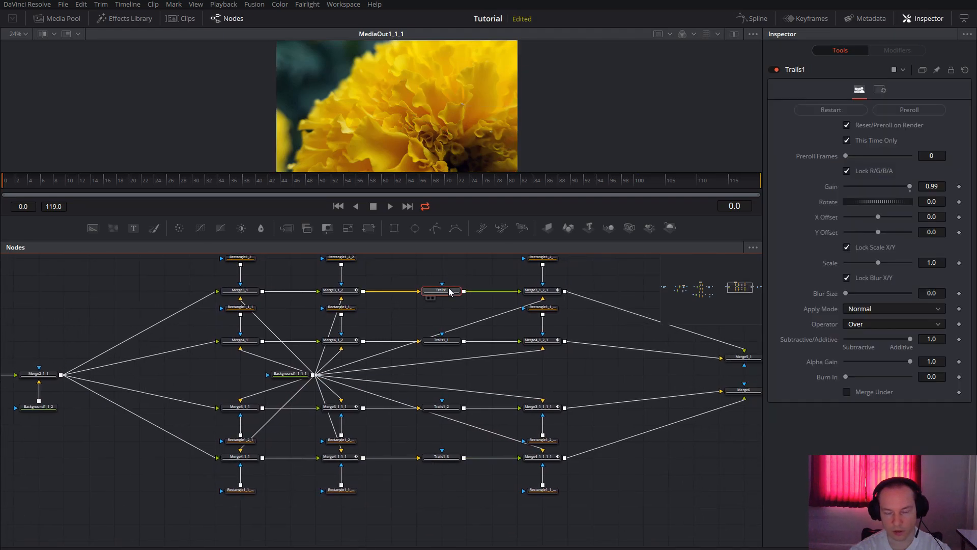
drag(512, 277, 517, 521)
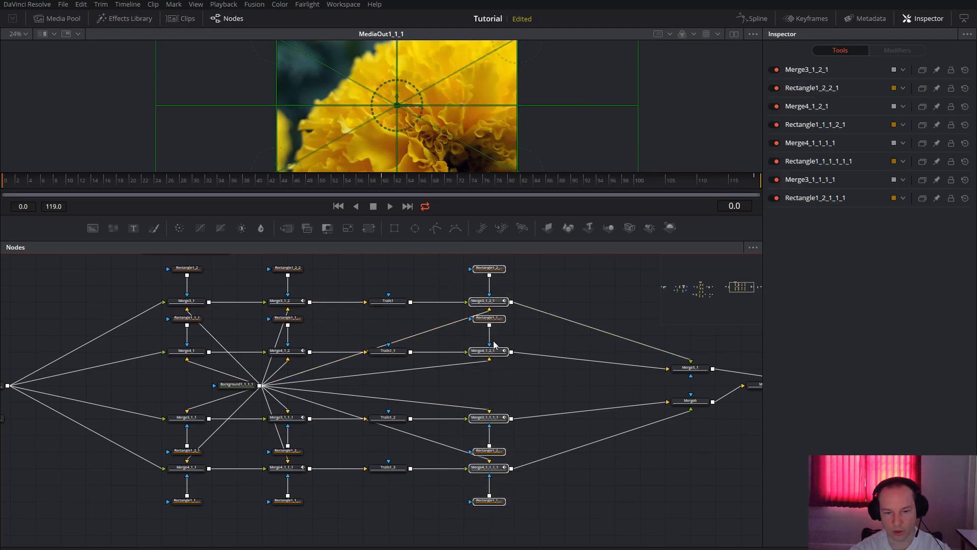
drag(352, 518, 456, 516)
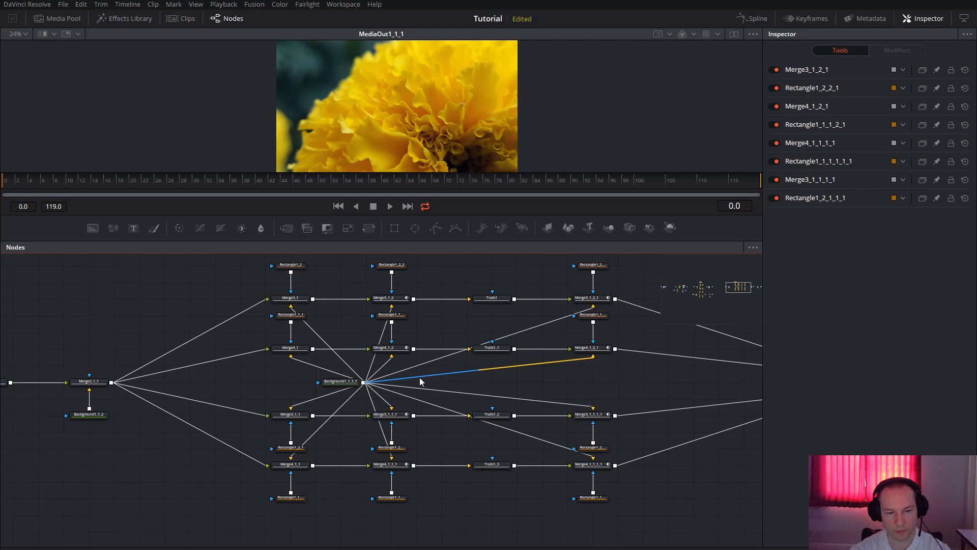
- Inspect the first-column Merge nodes Merge3_1, Merge4_1 and Merge4_1_1
click(300, 302)
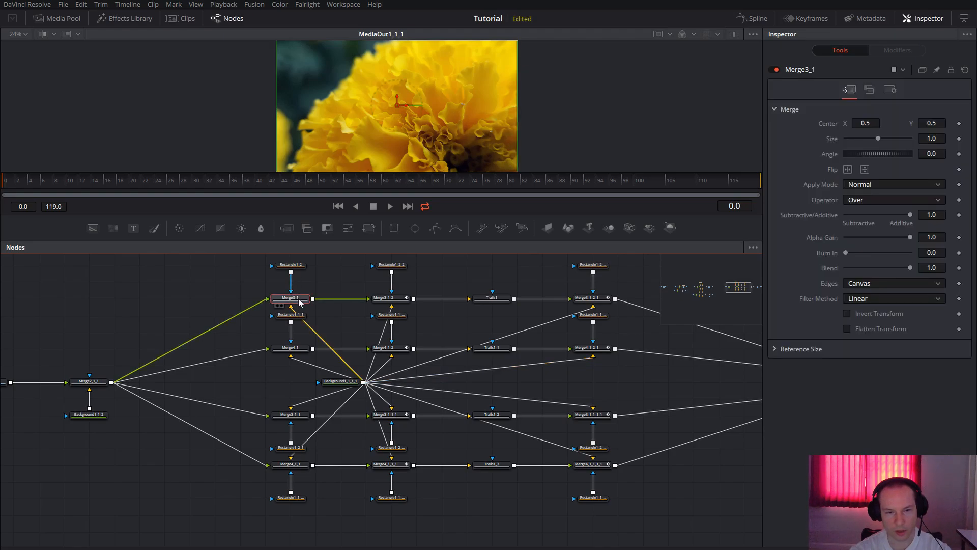
click(300, 349)
click(291, 464)
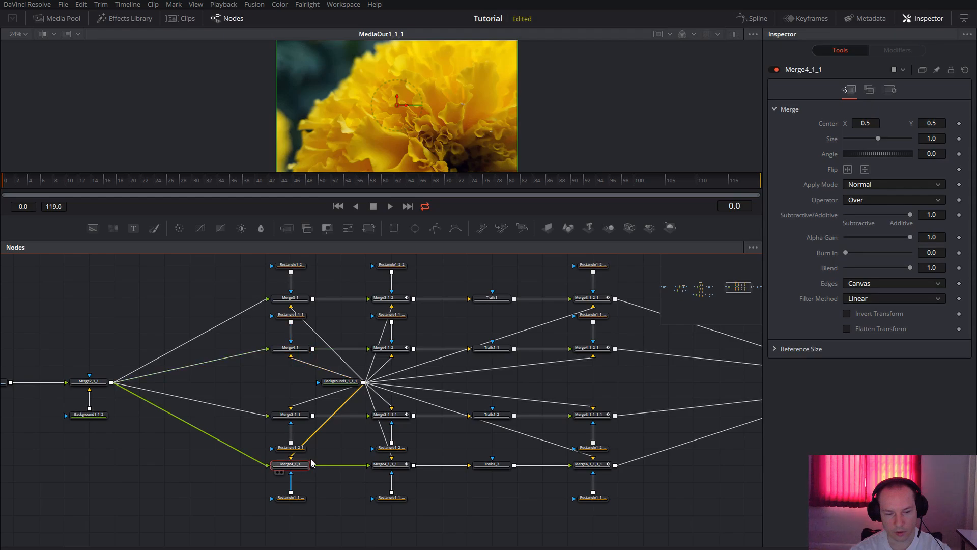
- Display Merge3_1_2 in the viewer and scrub the timeline to check how its masked quarter moves
click(393, 302)
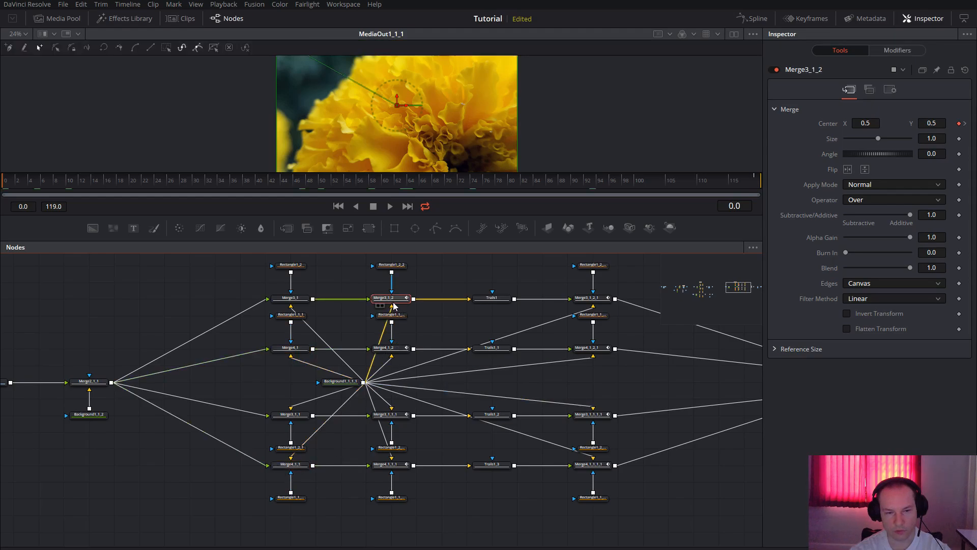
scroll(440, 302, up, 2)
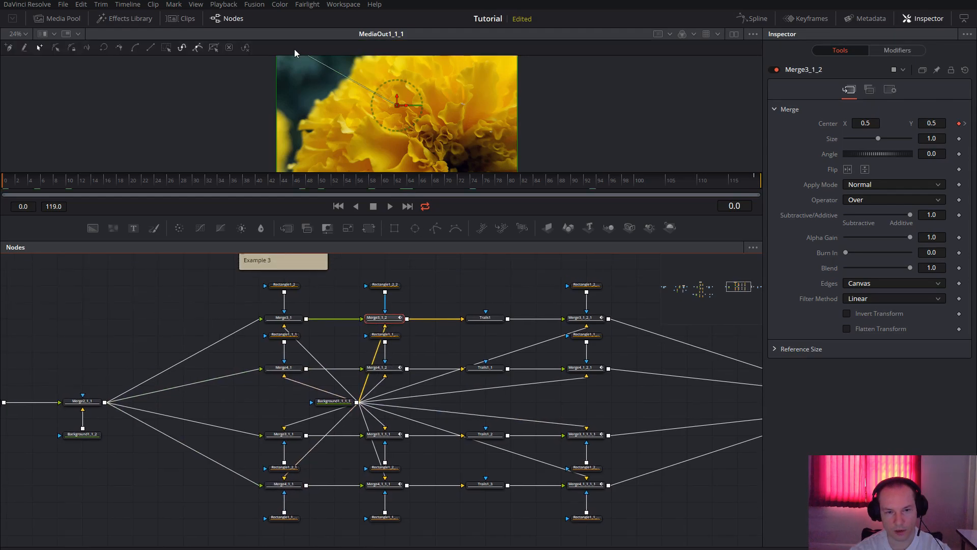
scroll(395, 305, up, 2)
click(193, 181)
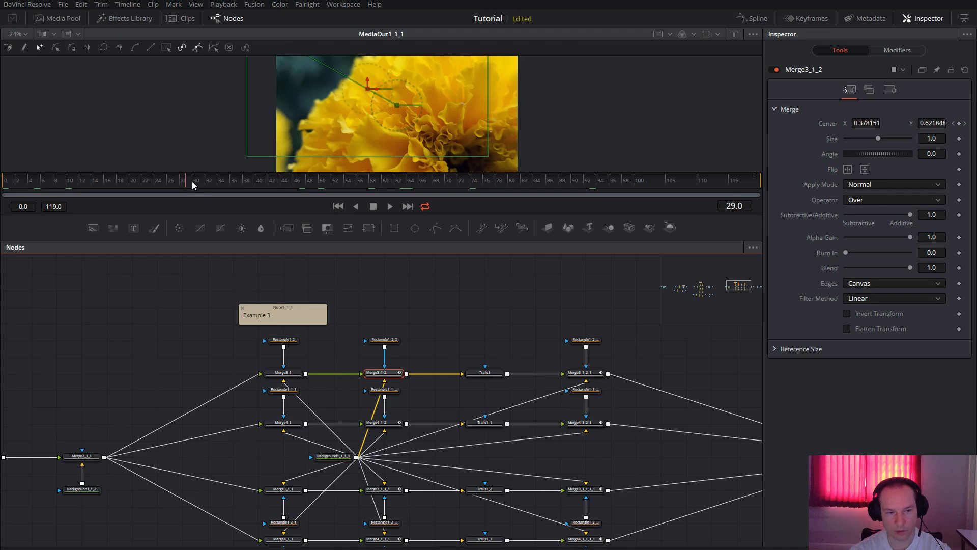
mouse_move(386, 376)
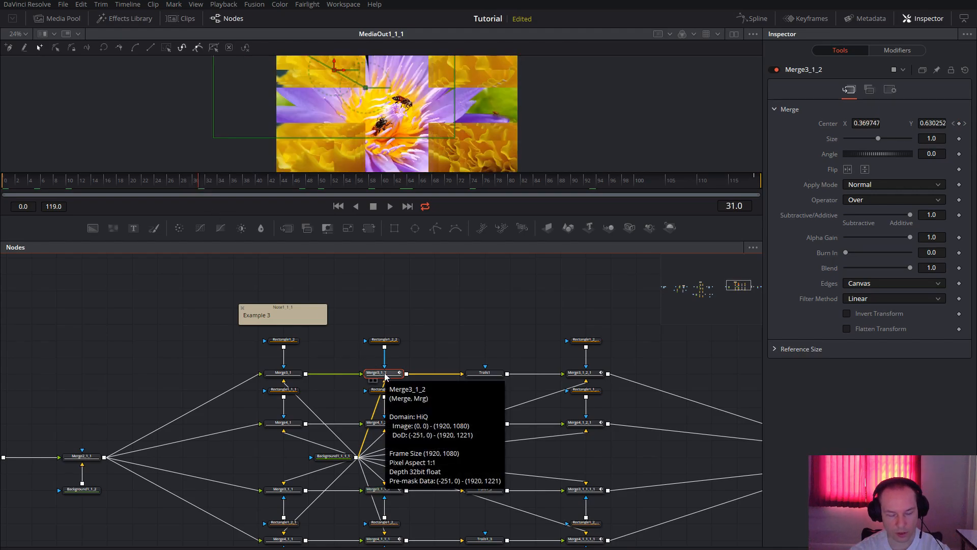
key(1)
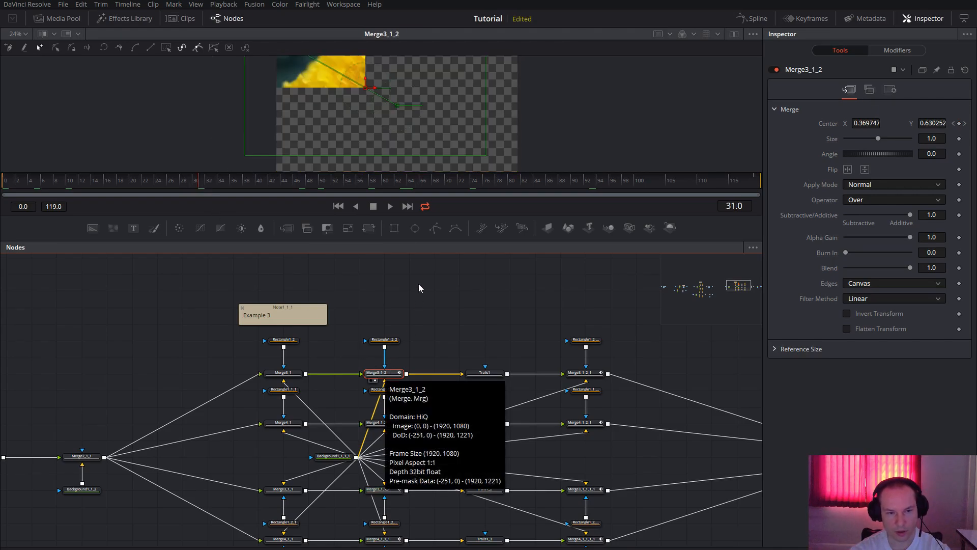
scroll(441, 305, up, 2)
click(128, 182)
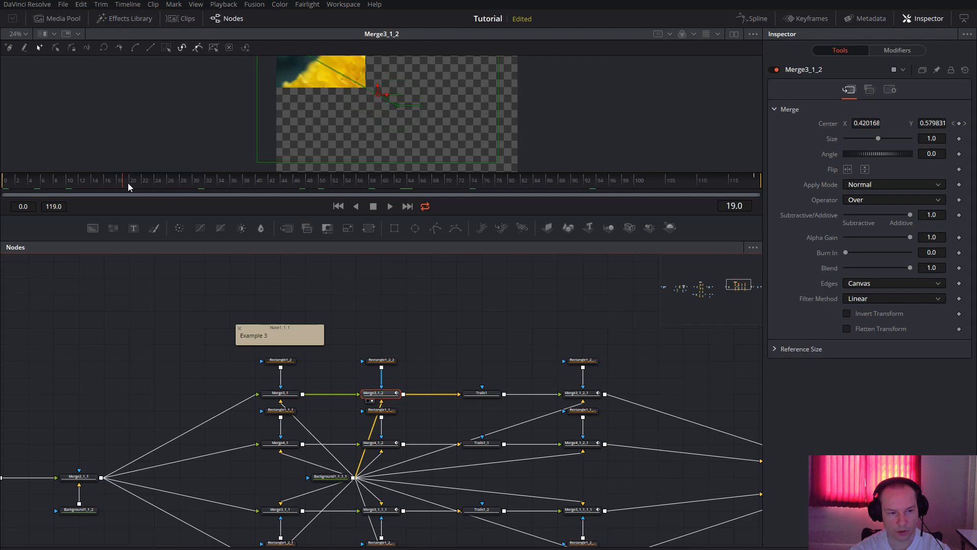
drag(451, 187, 373, 192)
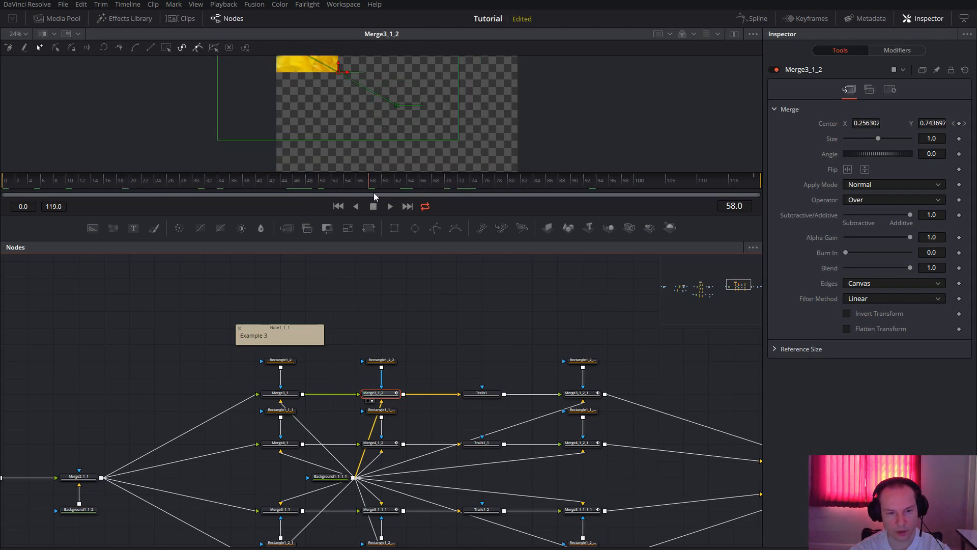
- Enlarge the viewer and inspect the Rectangle1_2 mask settings for the uppermost branch
scroll(484, 320, down, 2)
scroll(485, 321, down, 1)
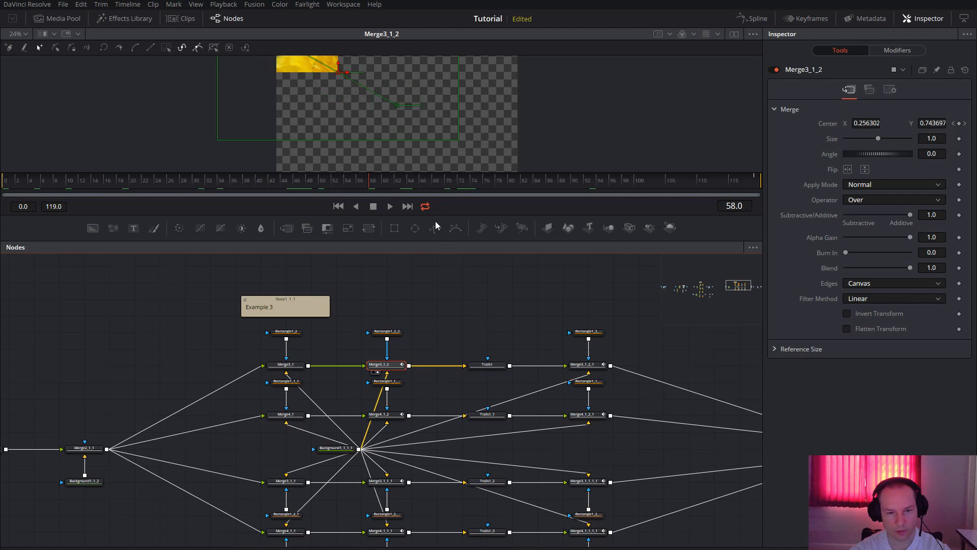
drag(448, 217, 449, 281)
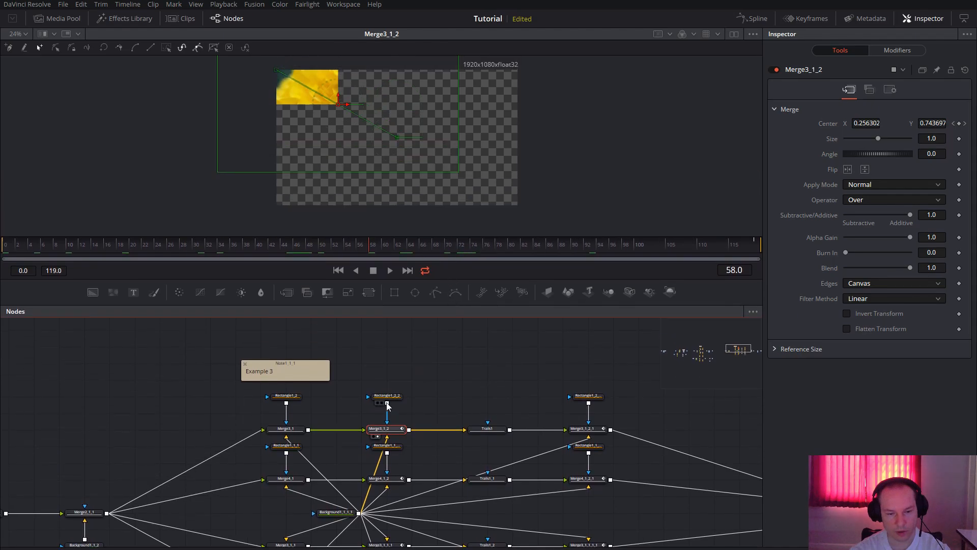
click(294, 397)
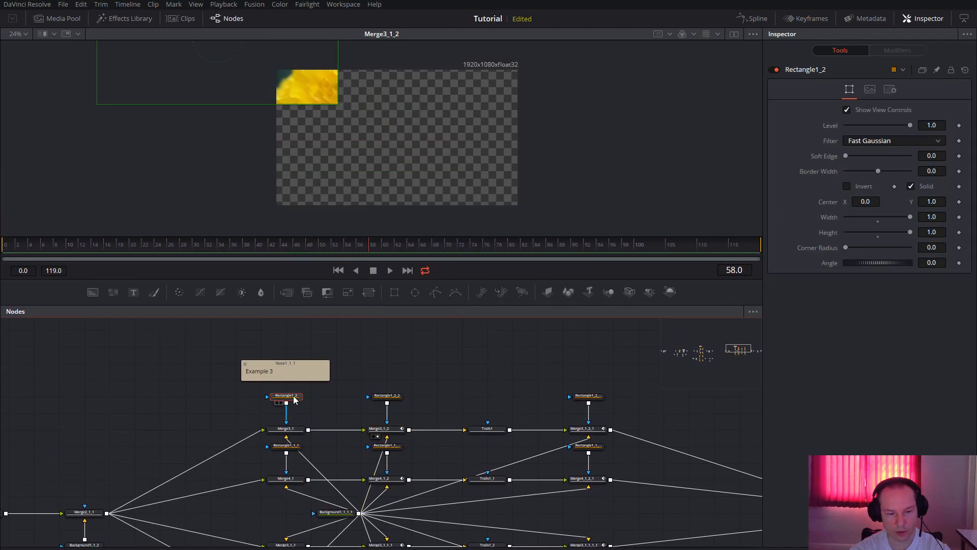
click(388, 429)
- Display Merge4_1_2, Merge3_1_1_1 and Merge4_1_1_1 one after another, scrubbing the last one to check its quarter's movement
drag(460, 409, 475, 313)
click(400, 384)
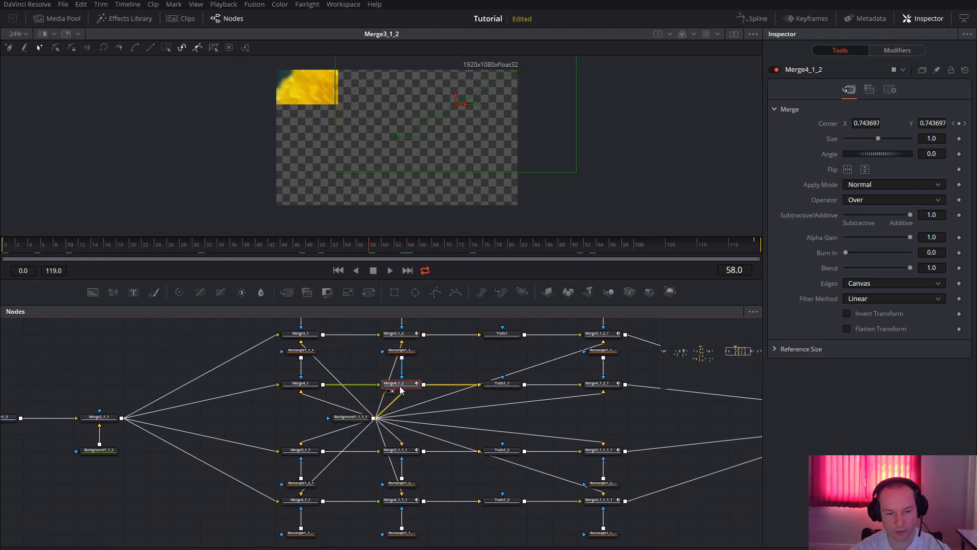
key(1)
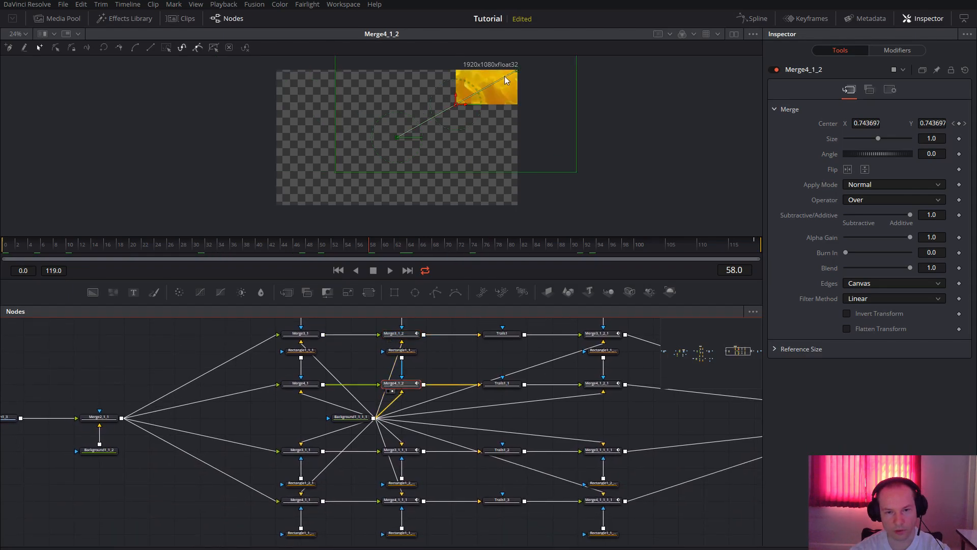
drag(468, 398, 466, 332)
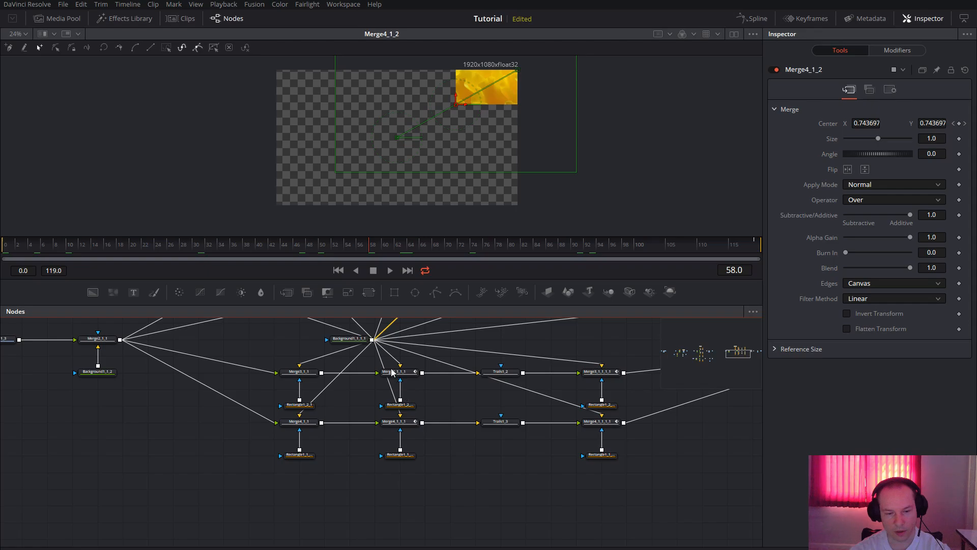
click(391, 372)
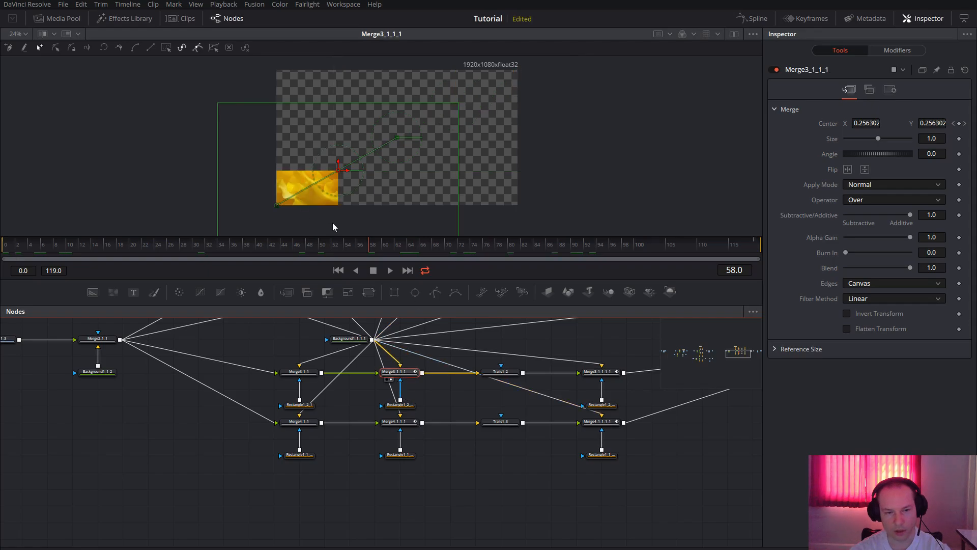
click(406, 428)
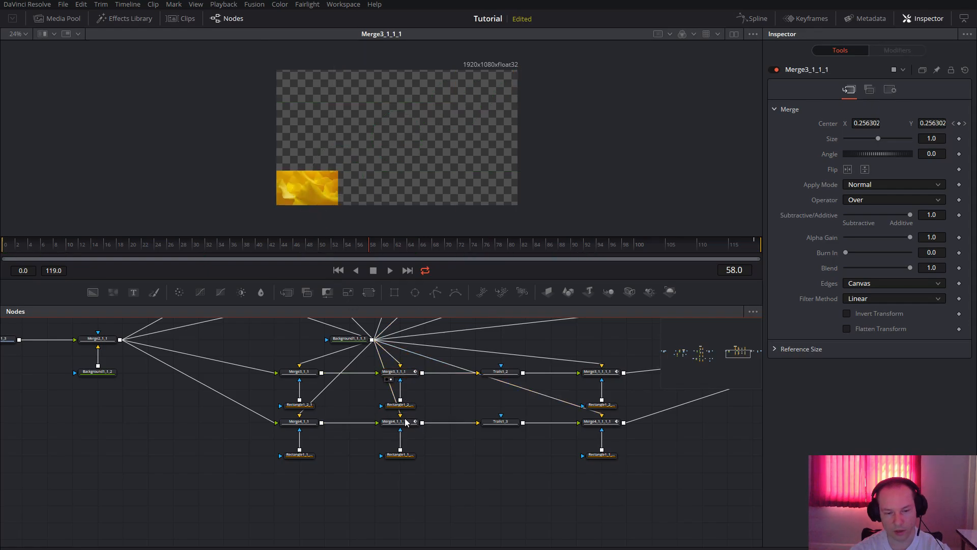
click(405, 423)
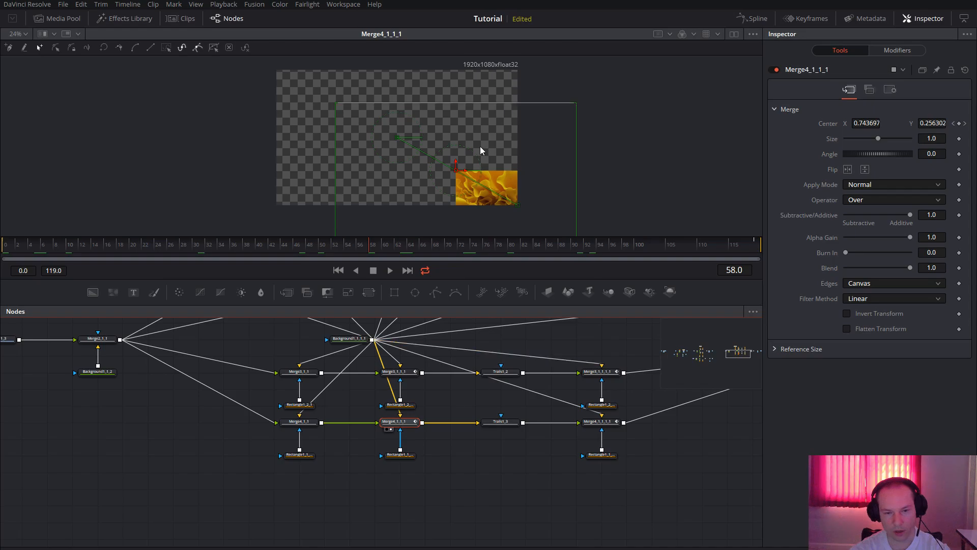
drag(423, 255, 503, 270)
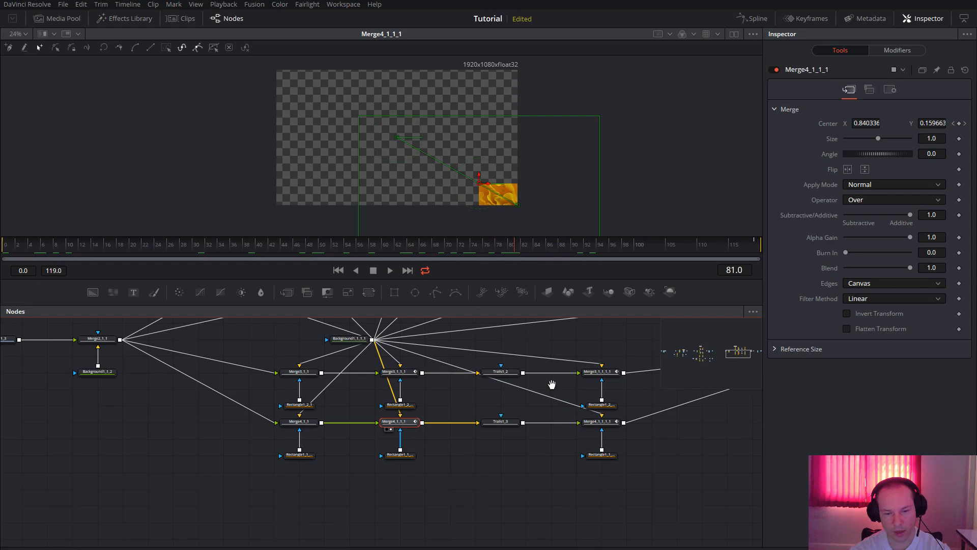
- Display Merge4_1_1_1_1 and examine its Blend keyframes from frame 60 to frame 119
drag(555, 383, 367, 444)
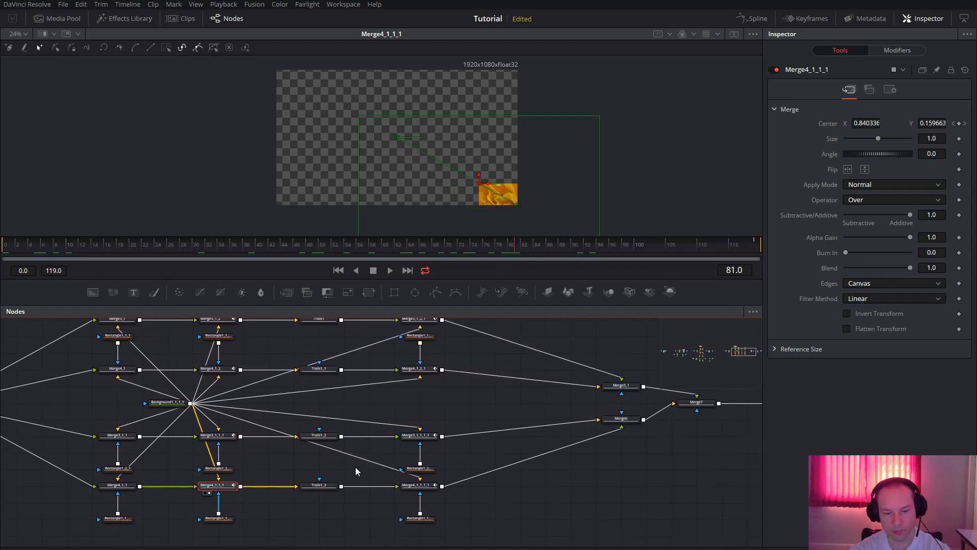
click(425, 488)
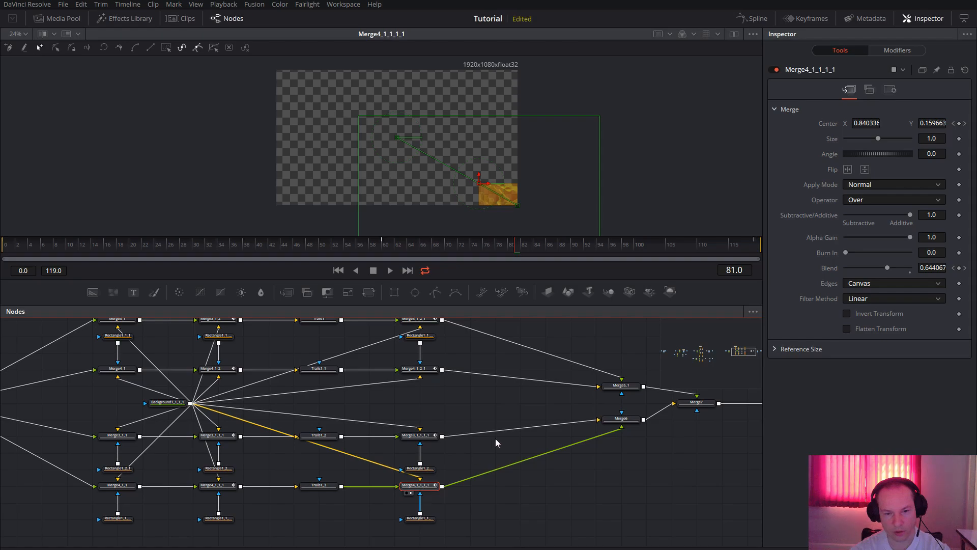
click(384, 248)
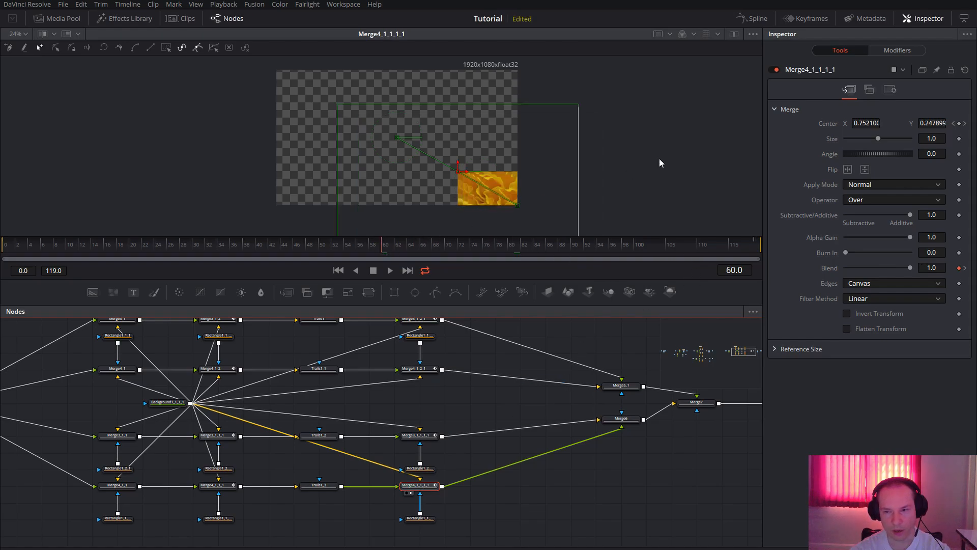
click(891, 90)
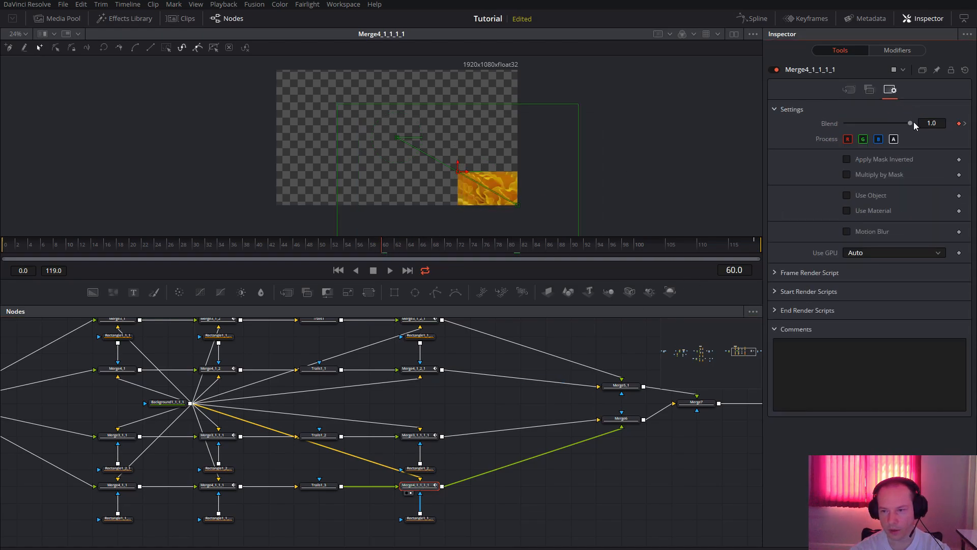
drag(571, 246, 755, 249)
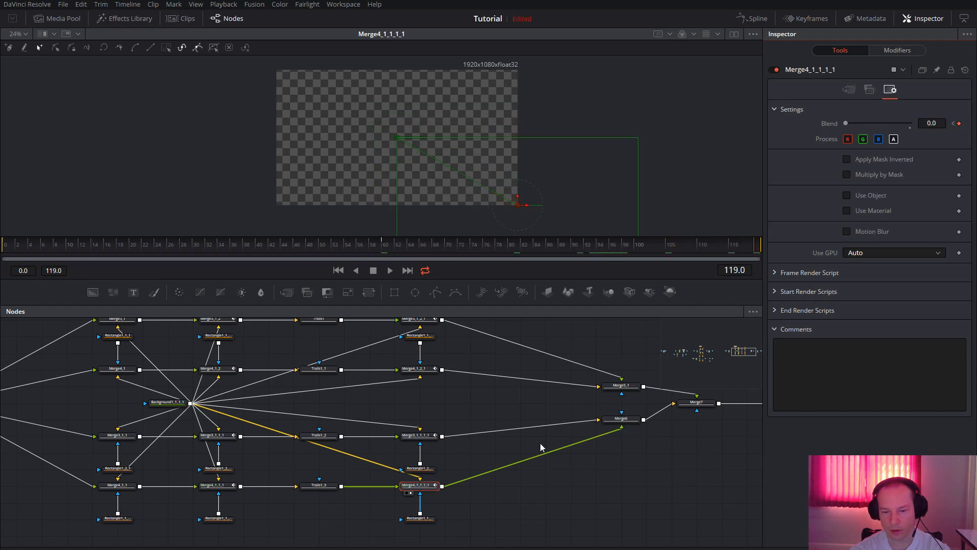
- Trace the four branches through Merge5_1, Merge6 and Merge7 to MediaOut1_1_1, inspecting Merge7
drag(525, 419, 322, 420)
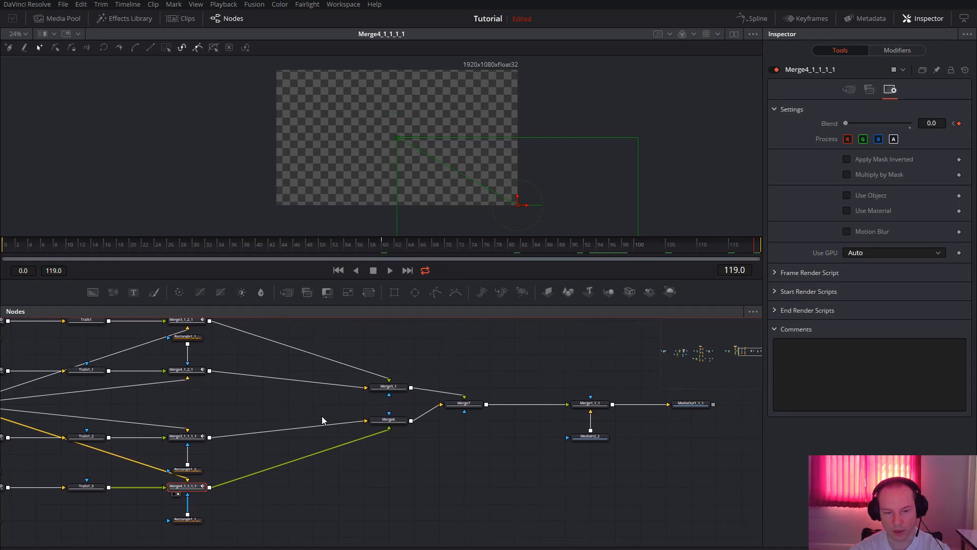
drag(270, 368, 285, 375)
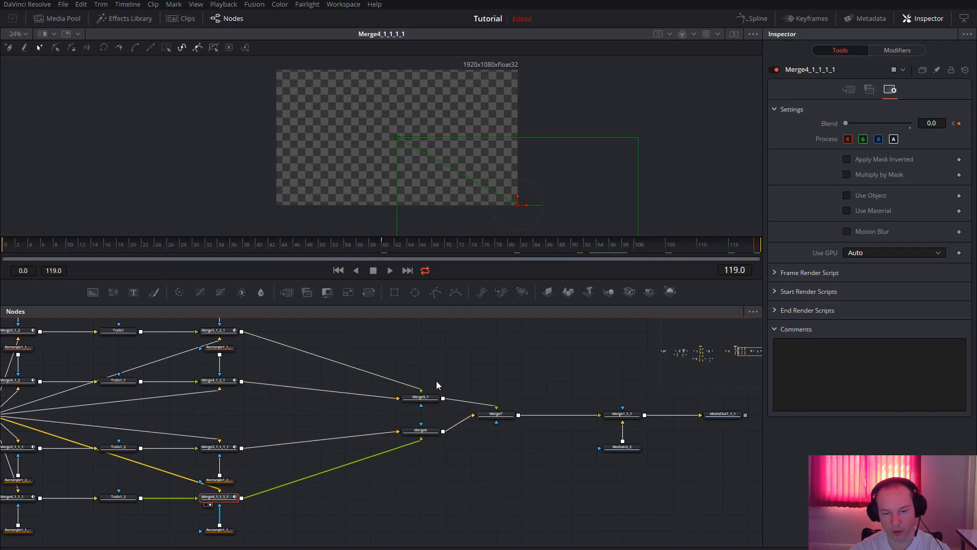
drag(436, 386, 431, 443)
click(497, 418)
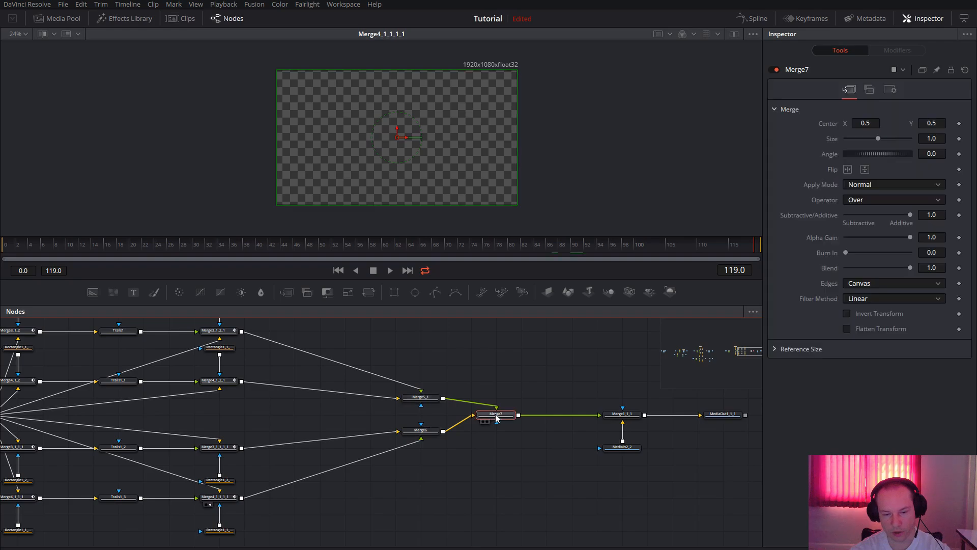
drag(520, 444, 500, 450)
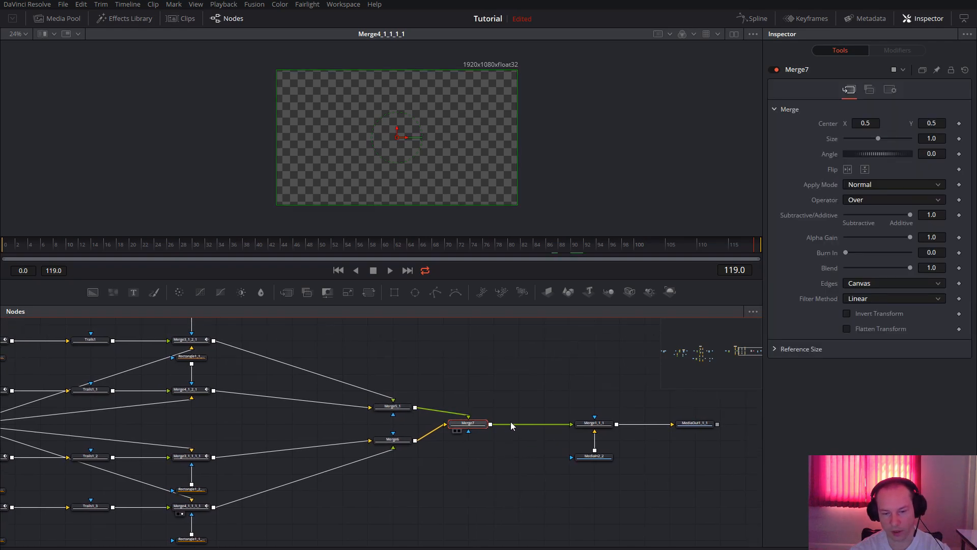
- Duplicate the MediaIn1_3, Merge2_1_1 and Background1_1_2 group into the empty area below the four branches and inspect the copied background
drag(416, 502, 623, 479)
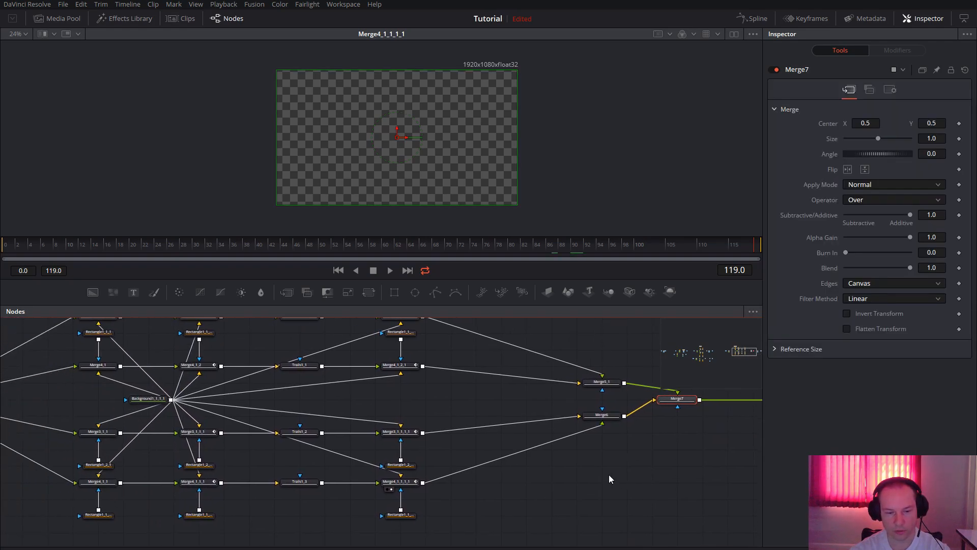
drag(53, 409, 333, 377)
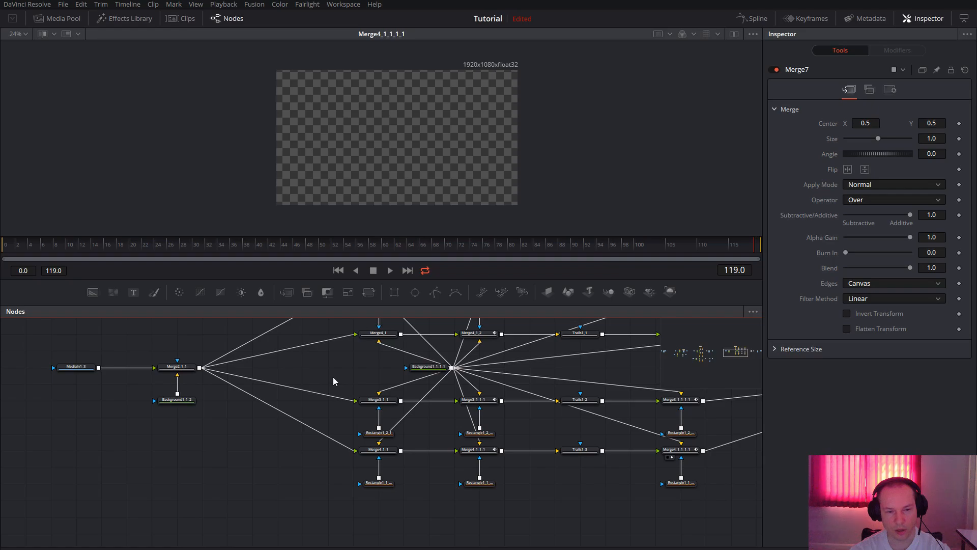
drag(292, 425, 348, 396)
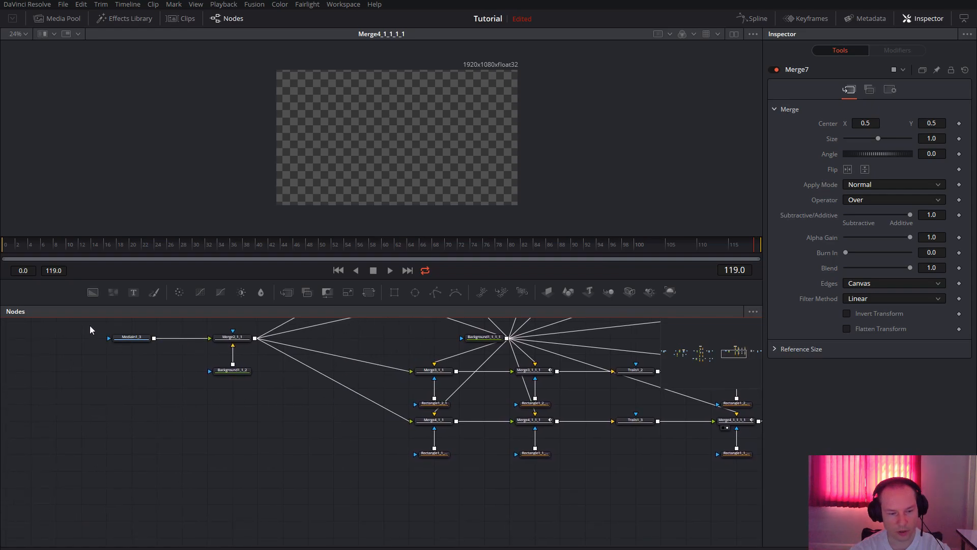
drag(90, 325, 243, 389)
scroll(285, 458, down, 5)
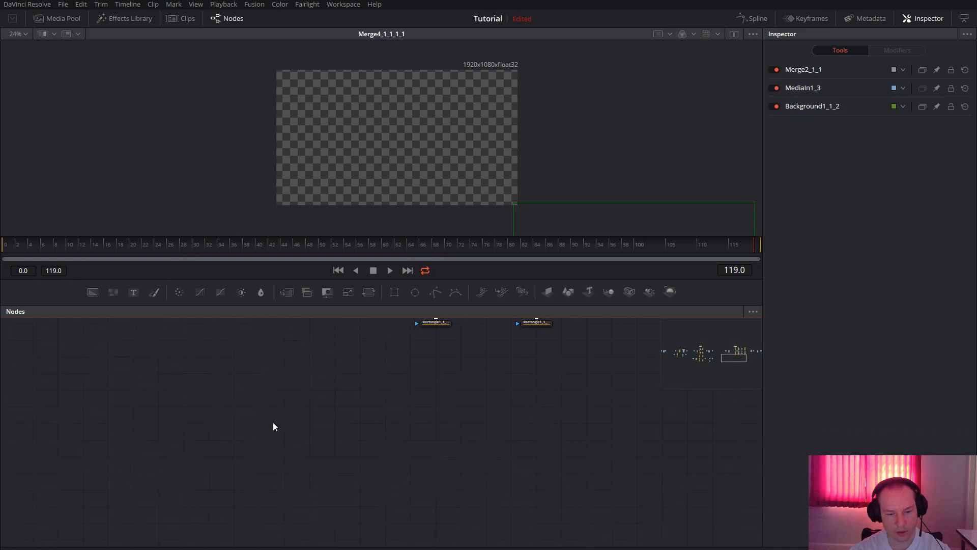
key(ctrl+v)
click(491, 443)
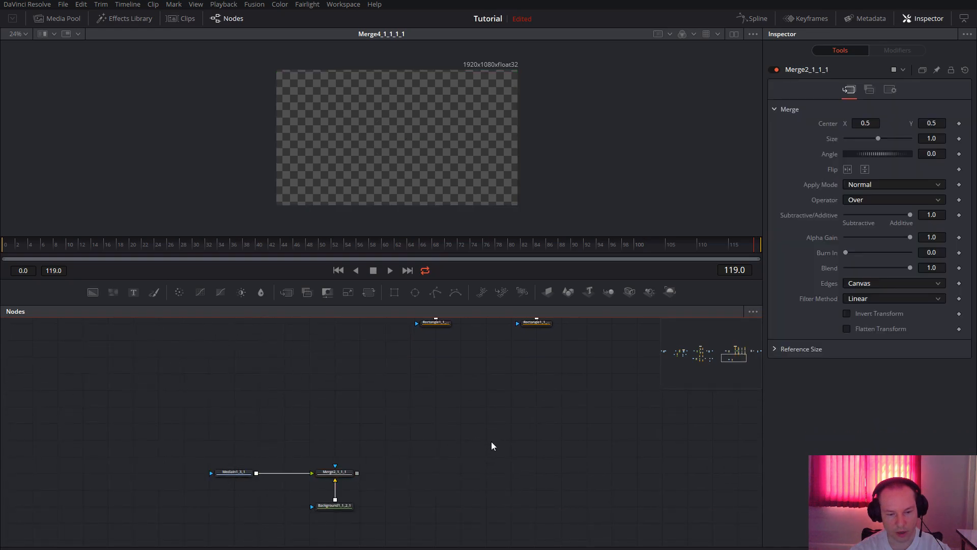
drag(551, 453, 437, 411)
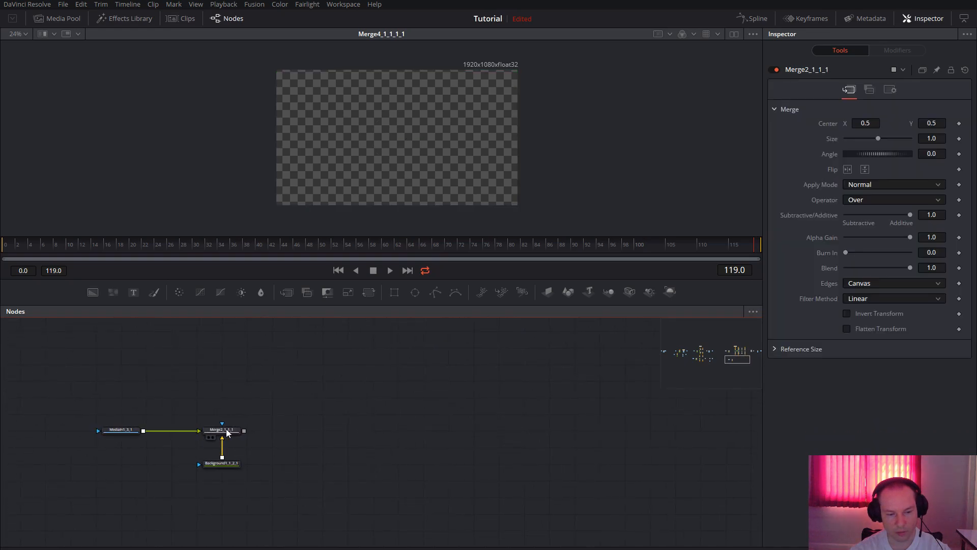
click(237, 465)
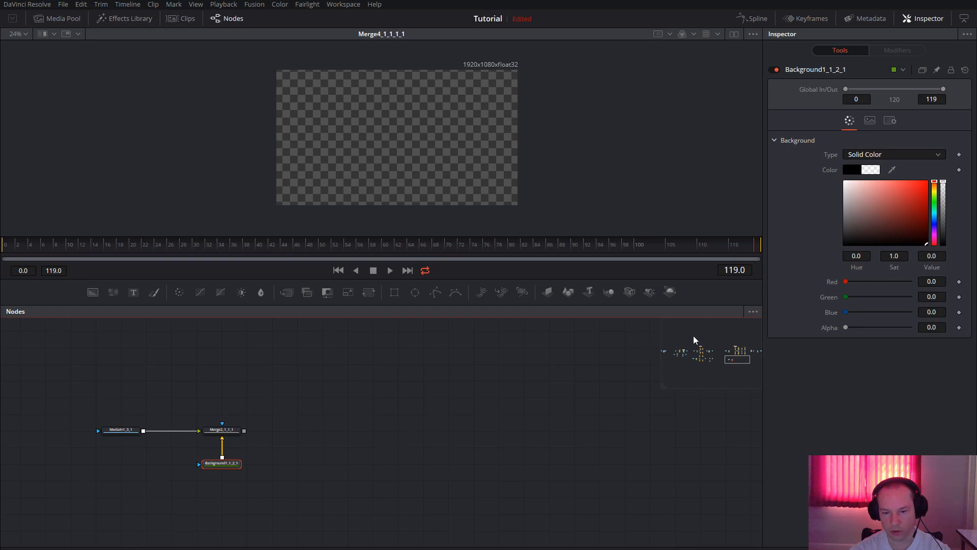
- Duplicate the Merge1_1_1, MediaIn2_2 and MediaOut1_1_1 group, placing the copy in line with the new media input group
drag(726, 346, 752, 352)
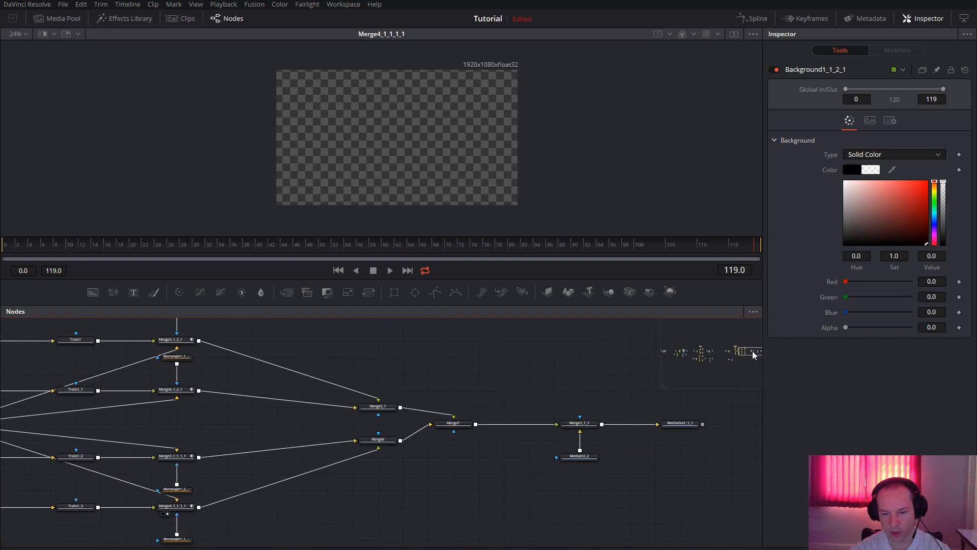
drag(447, 357, 597, 456)
drag(468, 519, 544, 455)
key(ctrl+v)
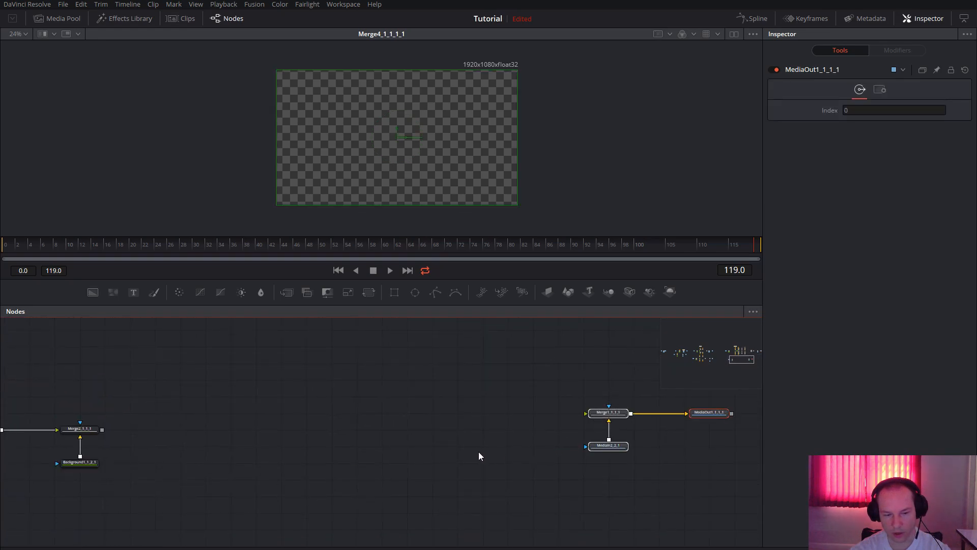
drag(608, 420, 611, 437)
drag(530, 435, 483, 481)
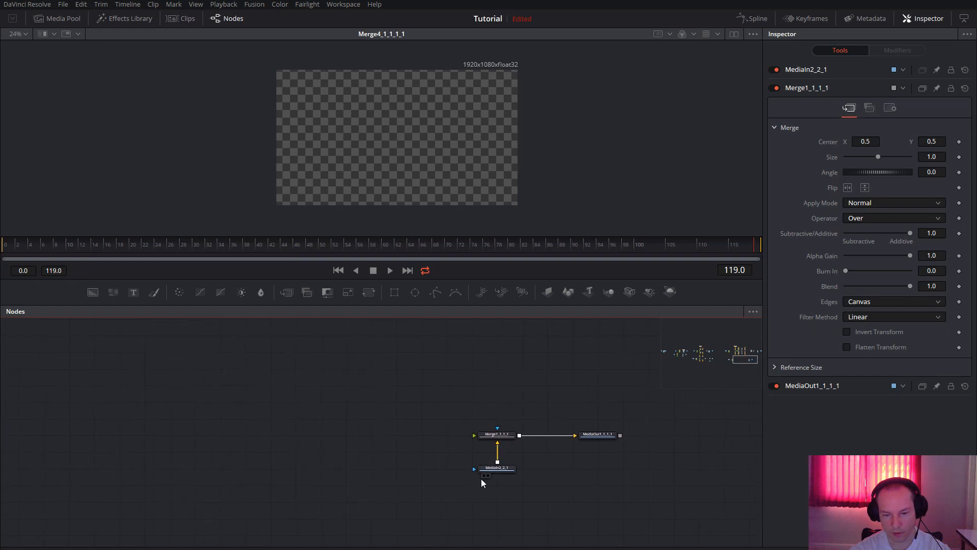
- Inspect the copied MediaIn2_2_1 and Merge1_1_1_1 nodes, and display MediaOut1_1_1_1 in the viewer
click(499, 470)
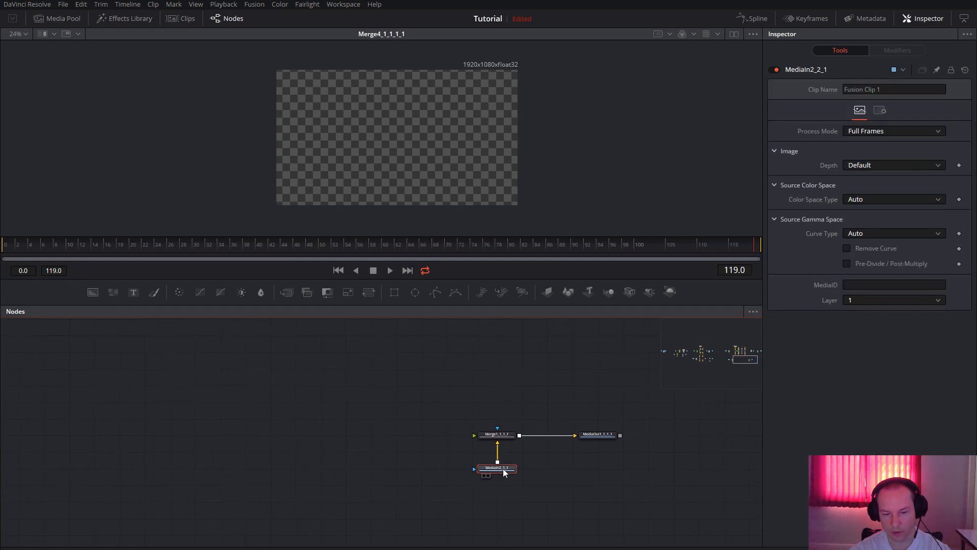
click(493, 435)
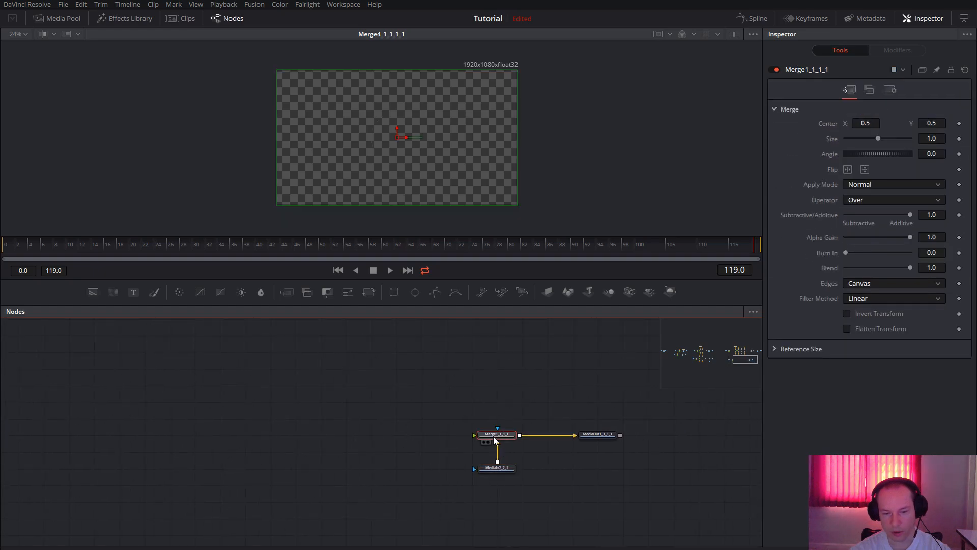
click(599, 435)
key(1)
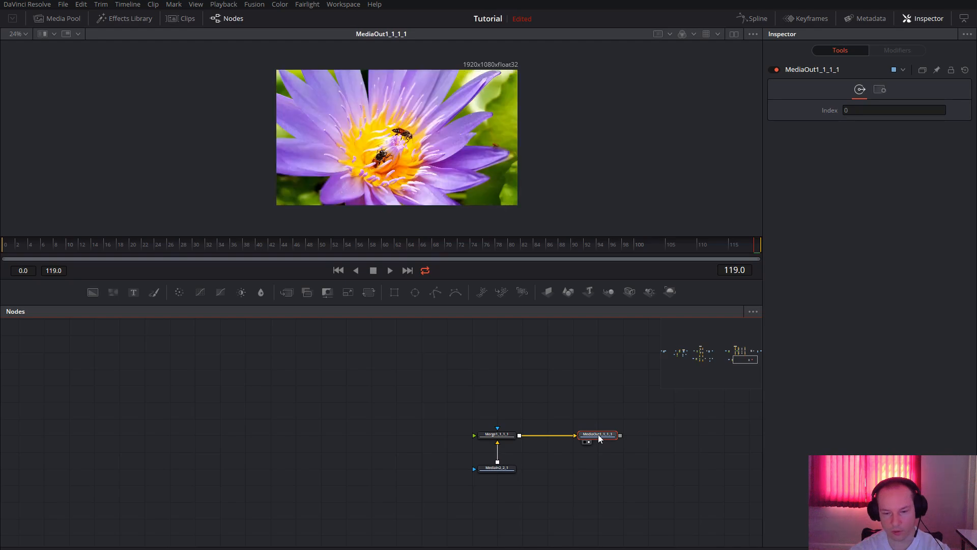
- Duplicate the transparent Background1_1_2_1 node and place the copy between Merge2_1_1_1 and the output group
scroll(351, 414, left, 5)
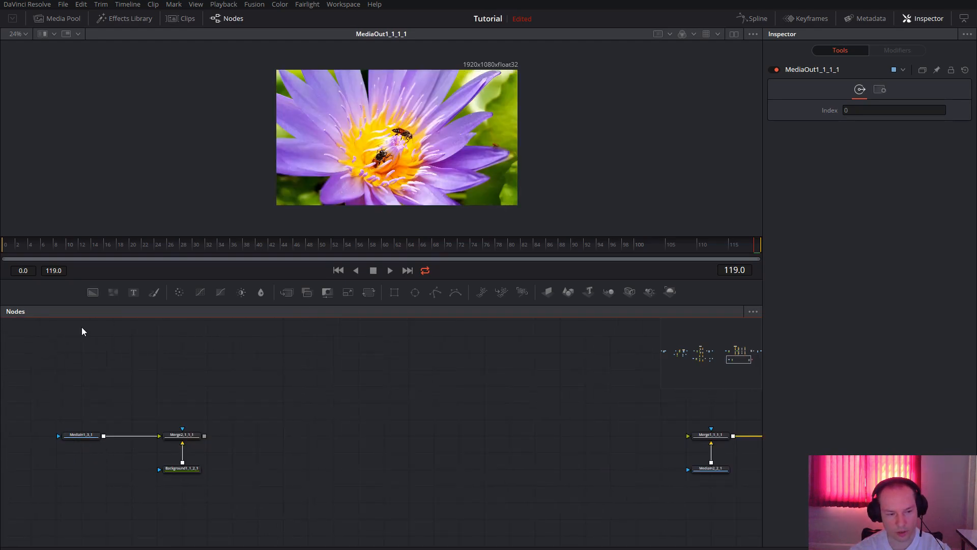
click(181, 467)
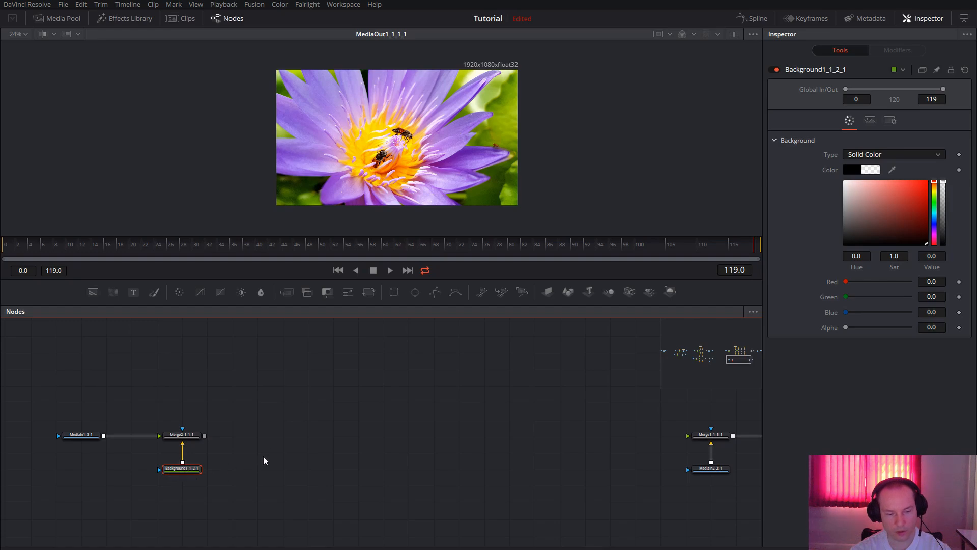
key(ctrl+c)
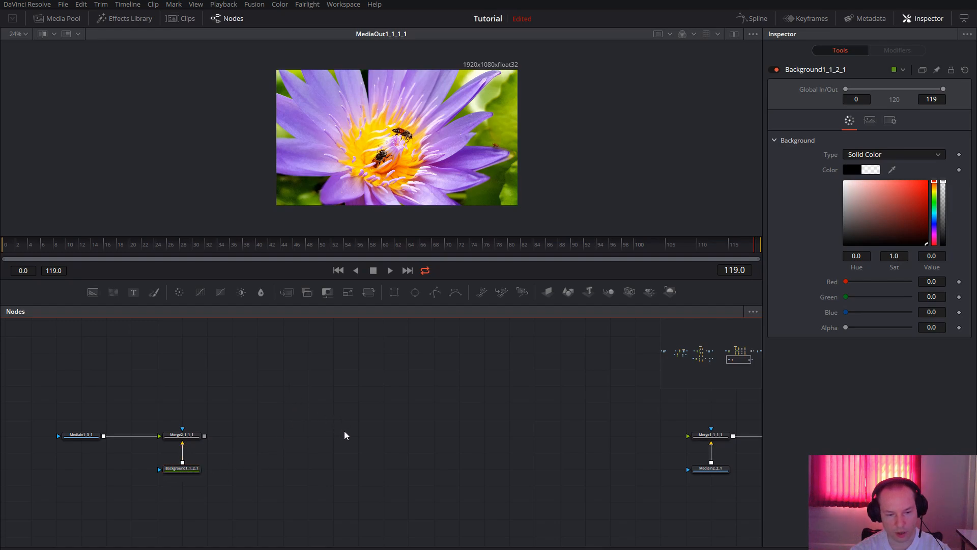
key(ctrl+v)
drag(344, 434, 415, 439)
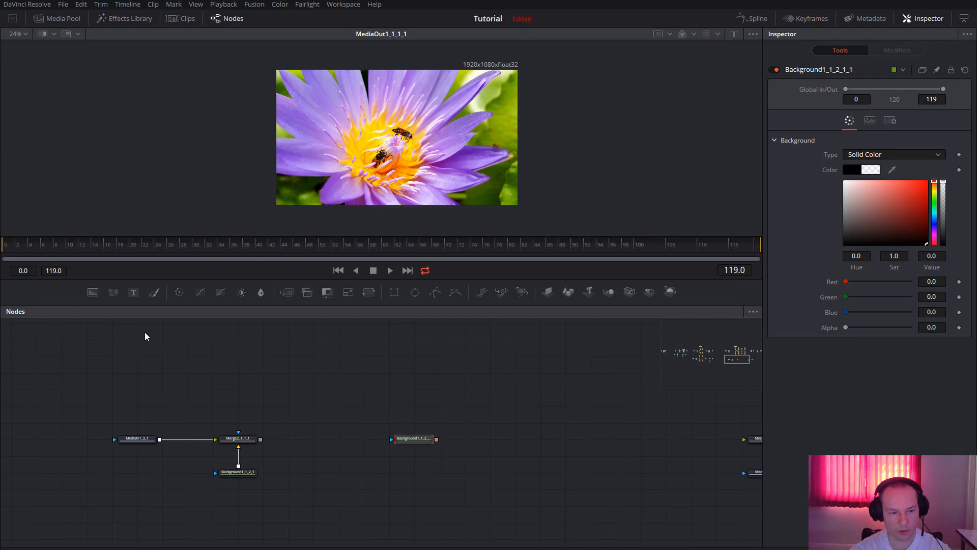
- Add four Merge nodes stacked vertically between Merge2_1_1_1 and the duplicated background, two above and two below its line
drag(282, 295, 313, 372)
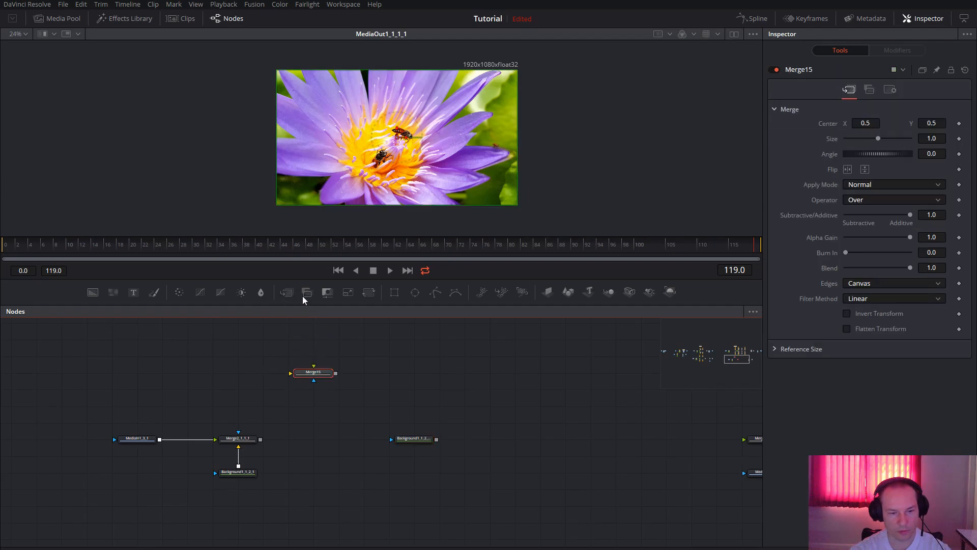
drag(325, 434, 325, 435)
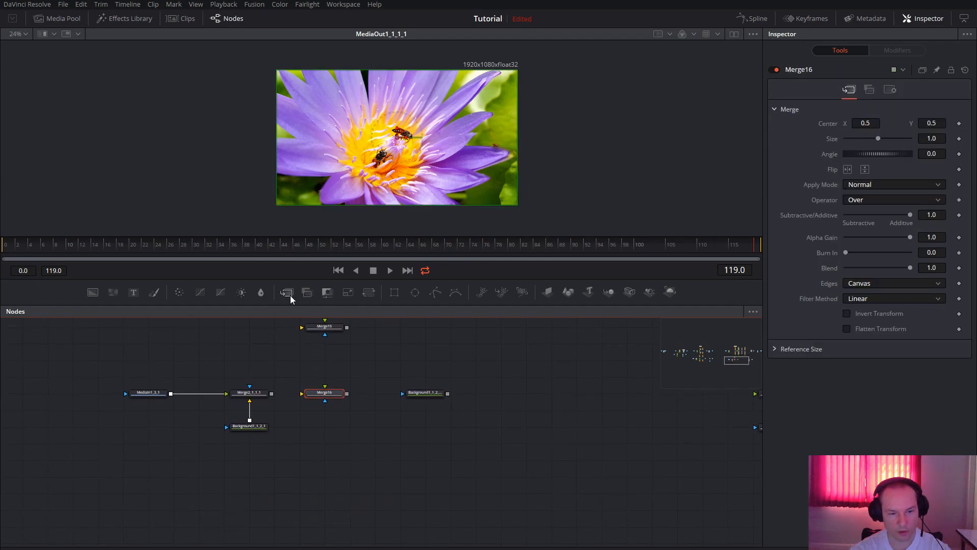
drag(287, 292, 332, 474)
drag(285, 303, 337, 505)
drag(327, 393, 335, 352)
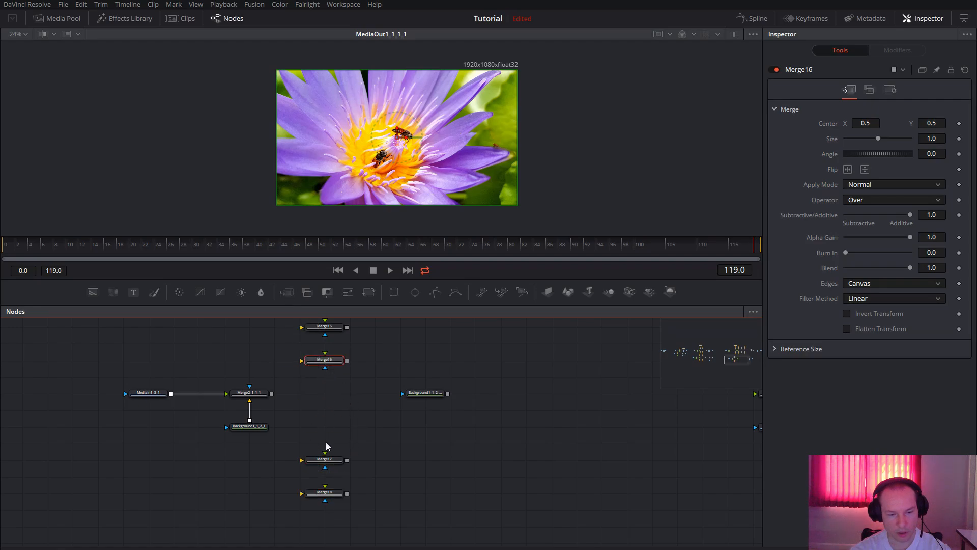
drag(328, 460, 333, 423)
- Connect the Merge2_1_1_1 output to the foreground inputs of Merge15, Merge16, Merge17 and Merge18
drag(272, 393, 316, 358)
drag(272, 393, 327, 427)
drag(272, 393, 322, 484)
scroll(342, 412, up, 3)
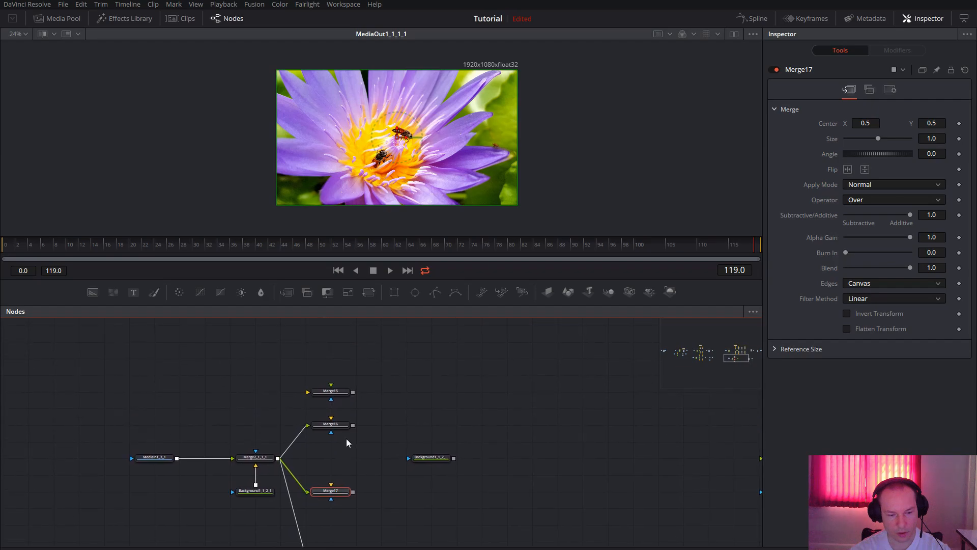
drag(278, 458, 331, 393)
- Connect the duplicated transparent background to the background inputs of all four new merges, Merge15 through Merge18
drag(409, 428, 383, 395)
drag(429, 429, 306, 357)
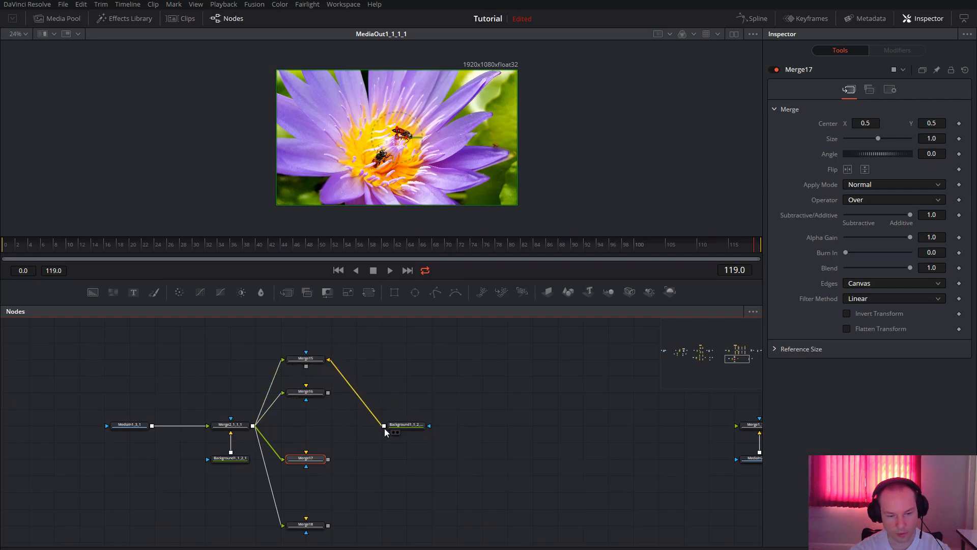
drag(385, 427, 303, 386)
drag(384, 426, 399, 405)
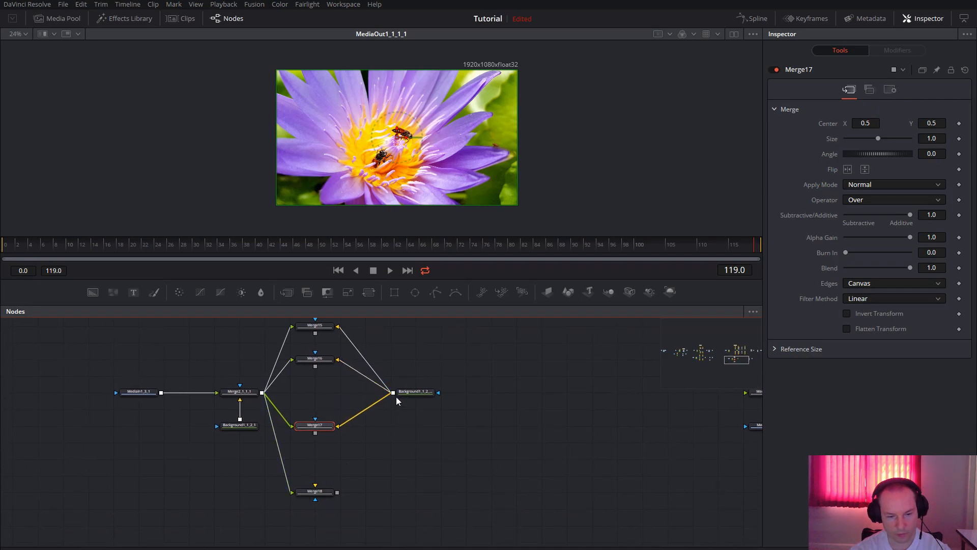
drag(393, 393, 322, 473)
drag(415, 370, 412, 424)
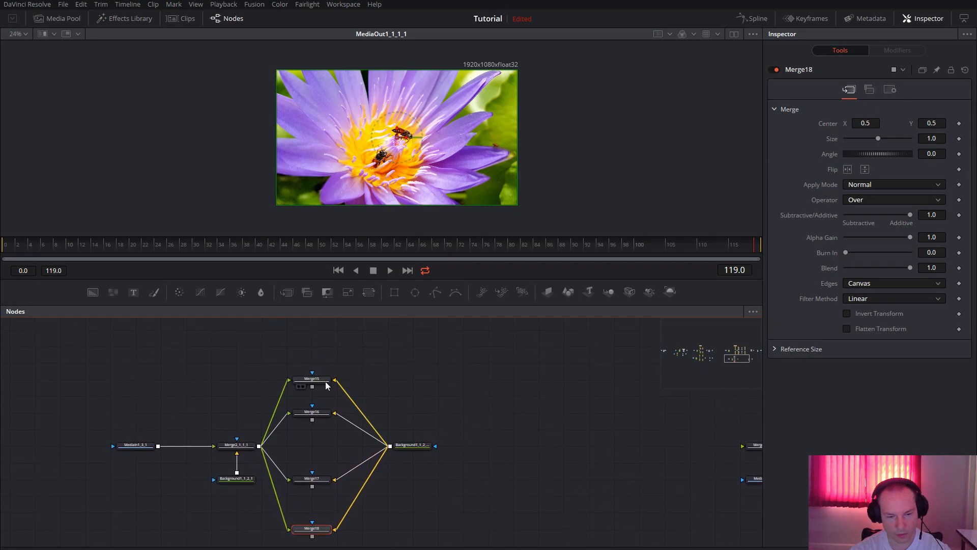
- Attach a new Rectangle mask above Merge15 and set its width and height to 1.0
drag(326, 385, 319, 367)
drag(399, 363, 396, 446)
click(312, 391)
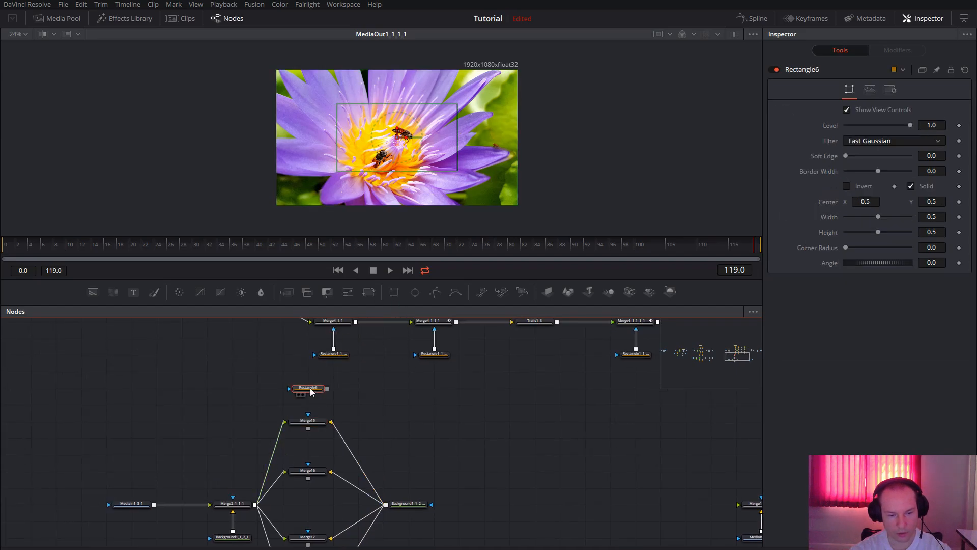
drag(327, 389, 308, 414)
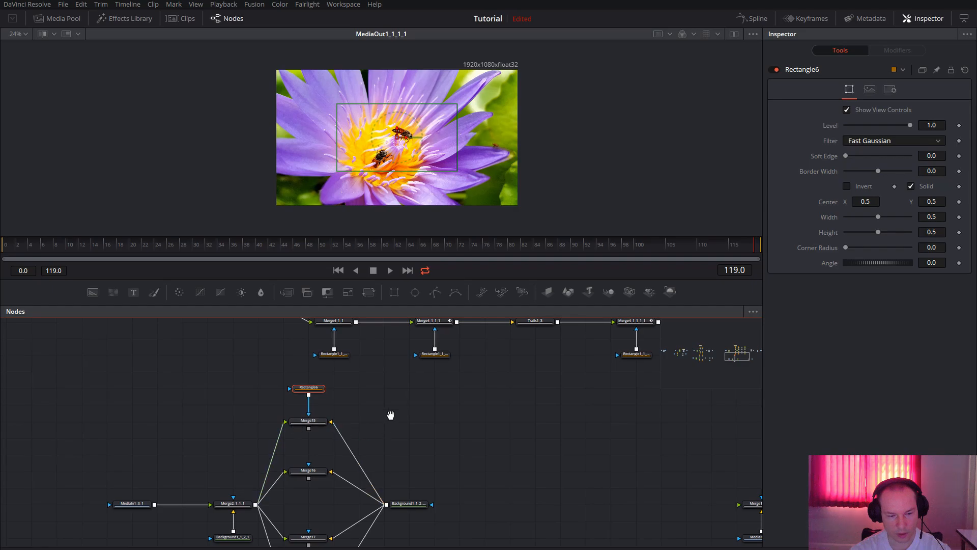
drag(390, 414, 400, 380)
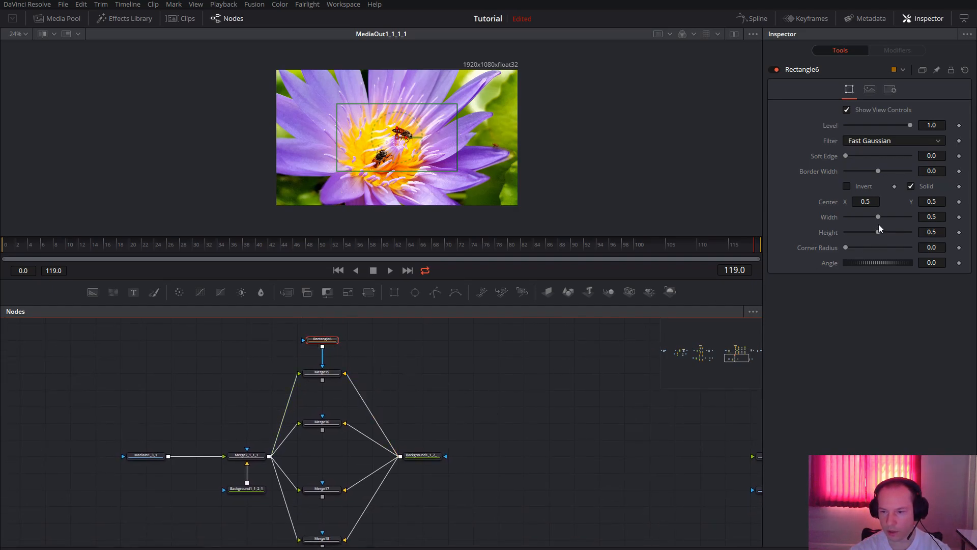
drag(878, 218, 921, 235)
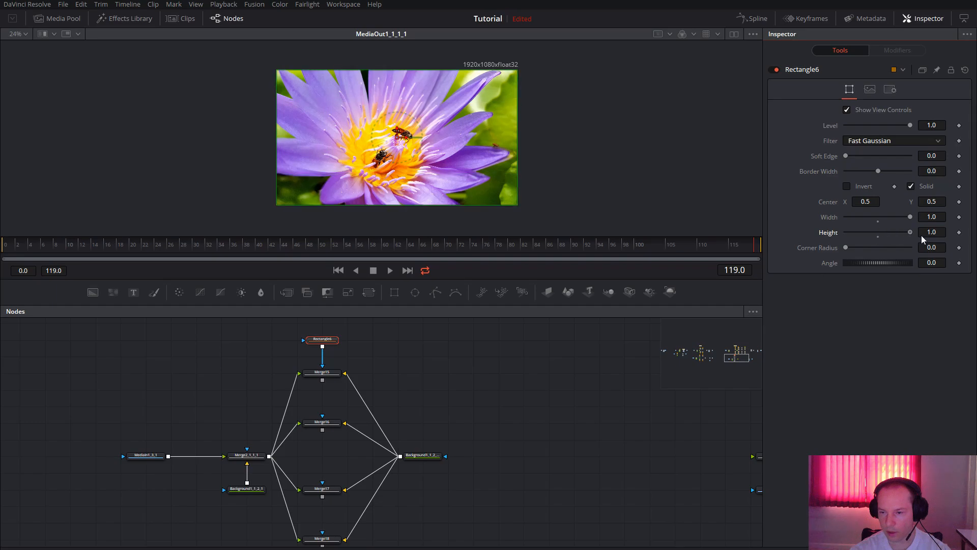
- Duplicate the full-size Rectangle mask three times and connect one copy each to the mask inputs of Merge16, Merge18 and Merge17
drag(392, 356, 426, 342)
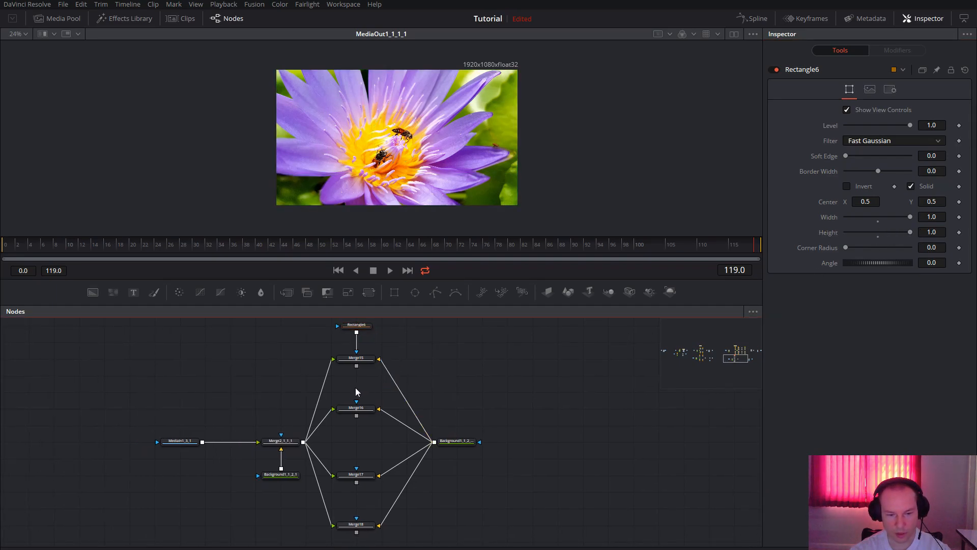
key(ctrl+v)
drag(375, 393, 394, 358)
drag(369, 439, 379, 386)
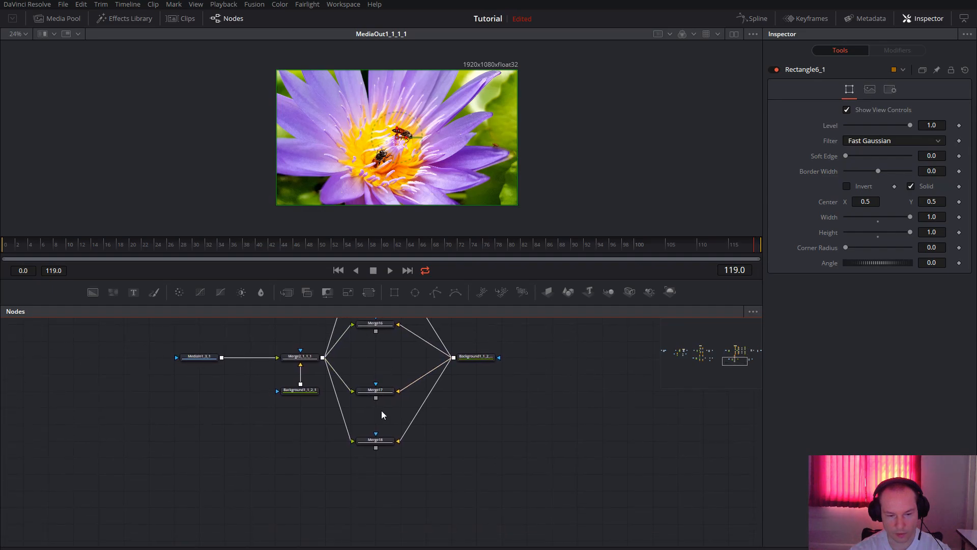
key(ctrl+v)
drag(377, 490, 378, 440)
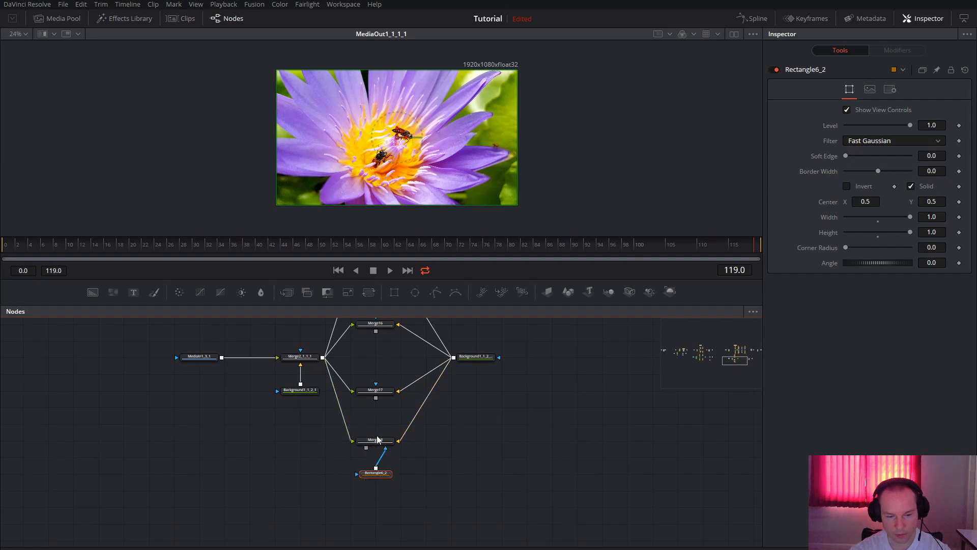
click(380, 429)
key(ctrl+v)
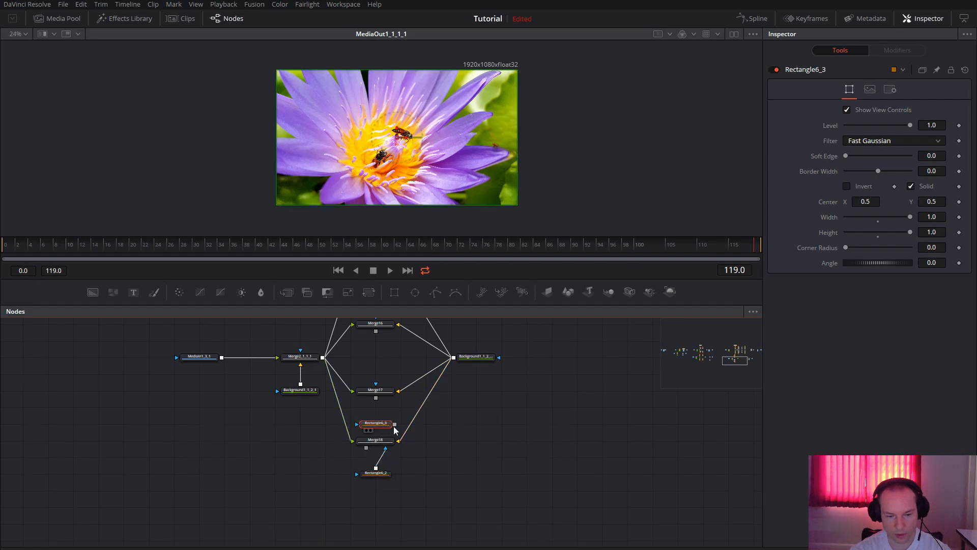
drag(394, 426, 327, 425)
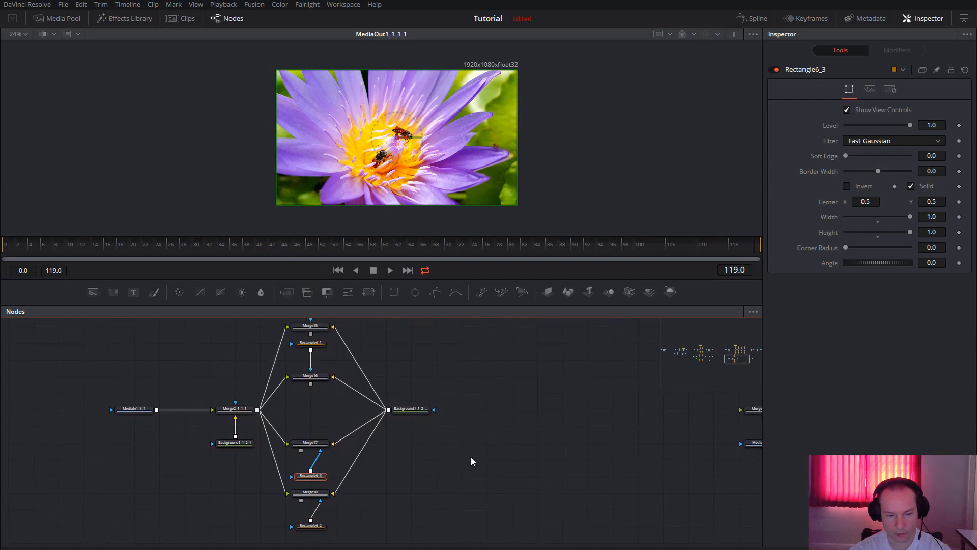
scroll(502, 444, right, 2)
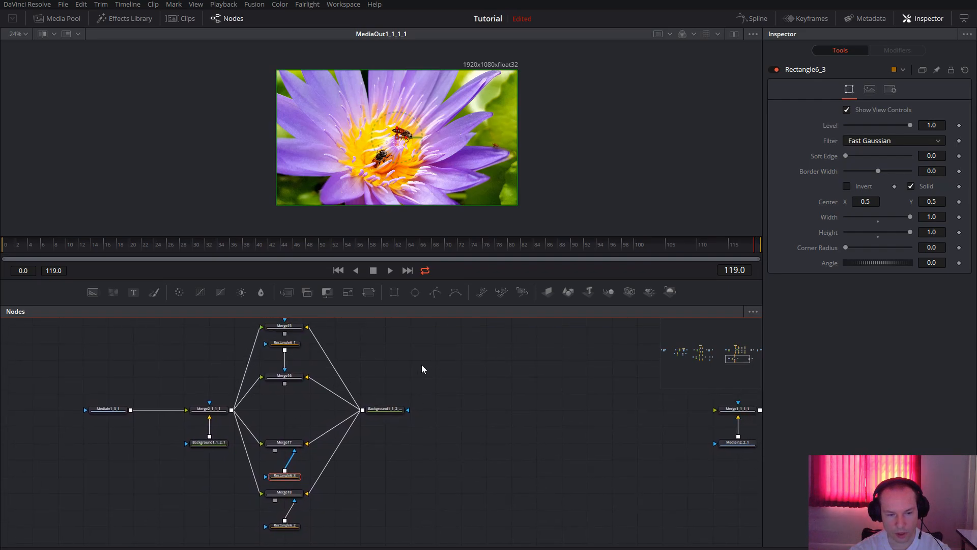
drag(373, 331, 409, 369)
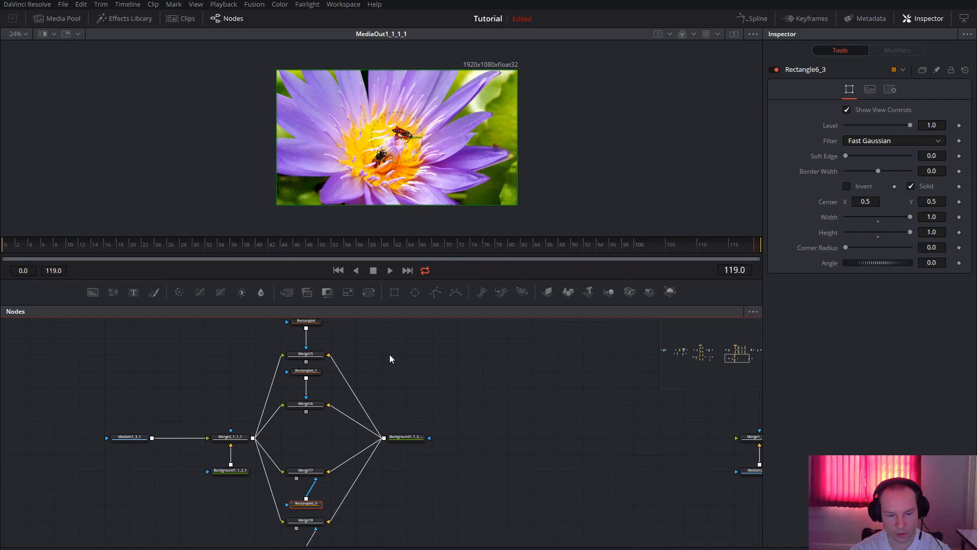
- Duplicate the four merges Merge15 to Merge18 with their Rectangle masks and align the copies beyond the transparent background
scroll(389, 354, down, 2)
drag(365, 324, 319, 511)
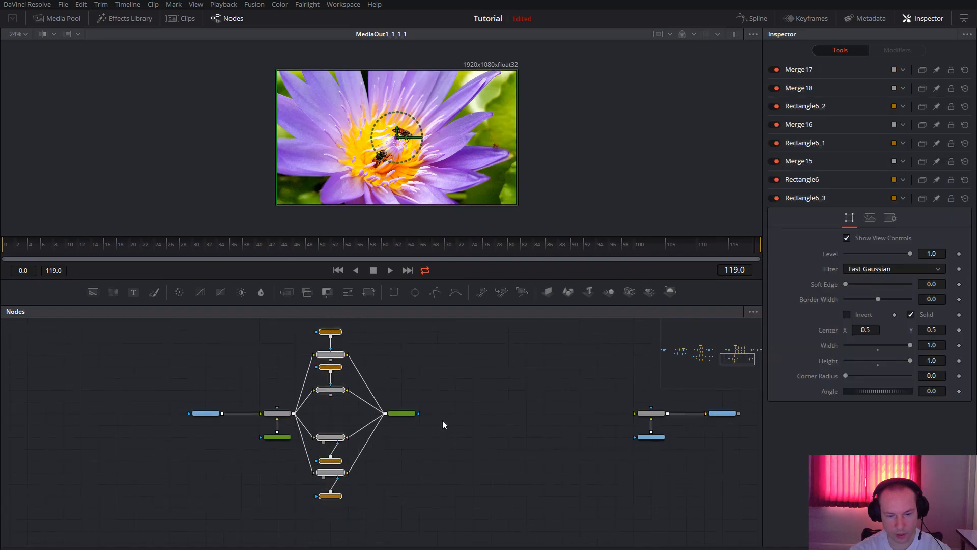
key(ctrl+v)
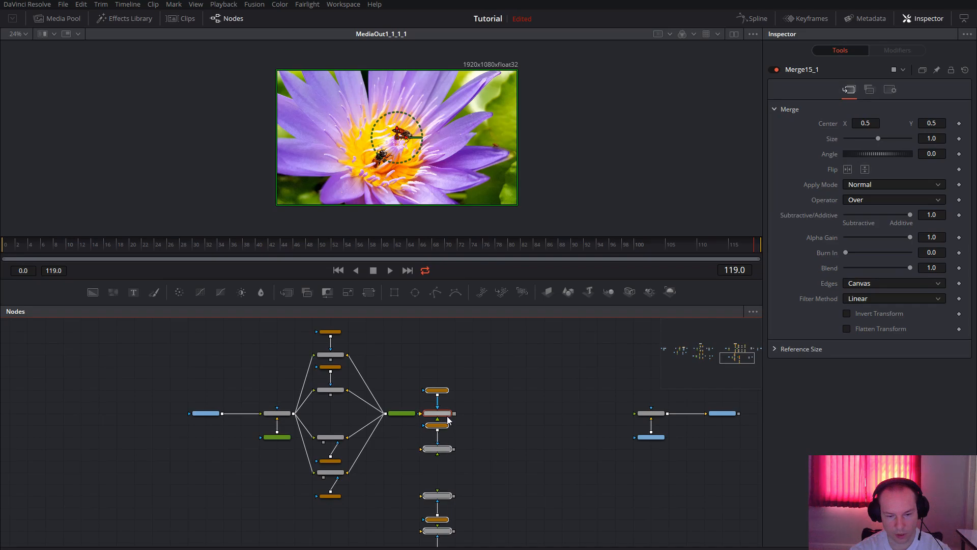
drag(448, 418, 454, 362)
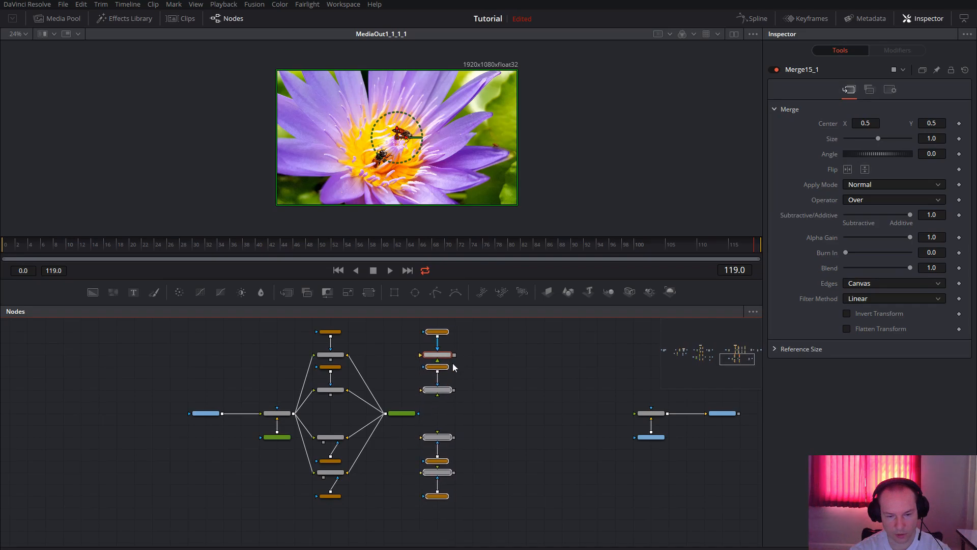
click(378, 370)
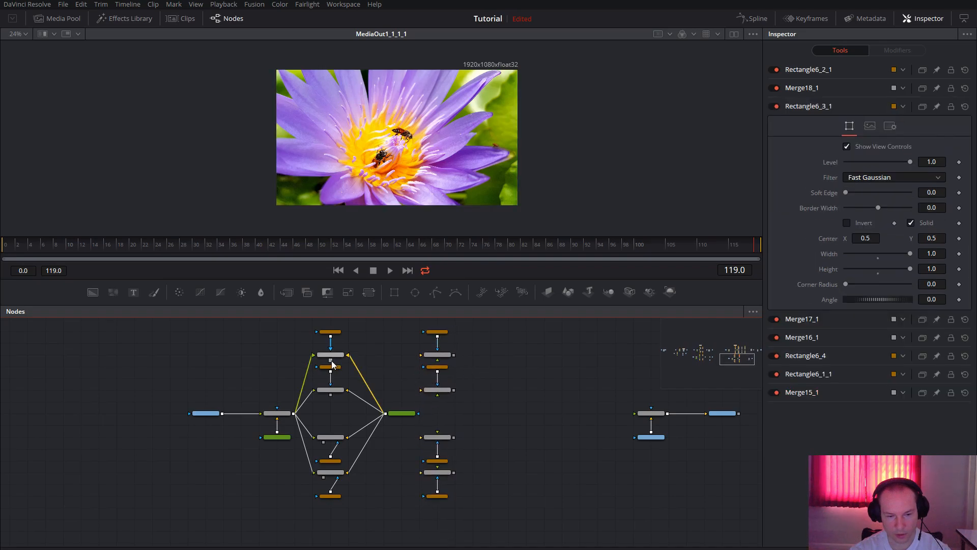
- Connect the outputs of Merge15, Merge16, Merge17 and Merge18 to the foreground inputs of their respective duplicated merges
drag(336, 362, 432, 357)
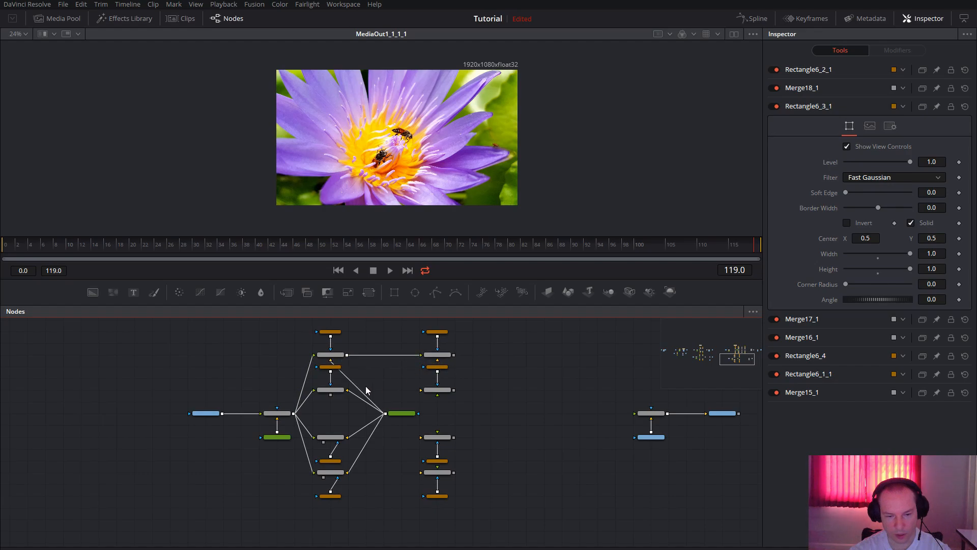
scroll(333, 400, up, 5)
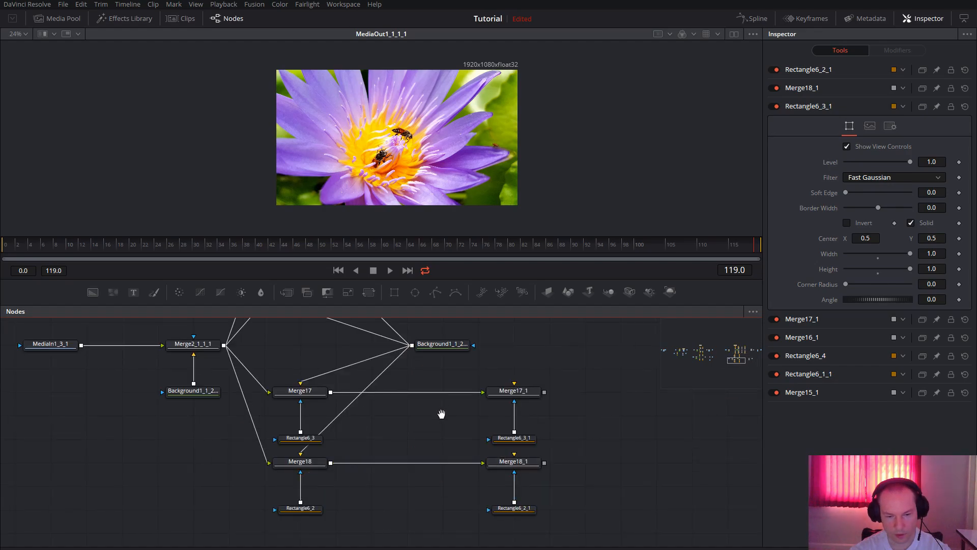
- Connect the shared transparent background to the background inputs of all four duplicated merges, Merge15_1 through Merge18_1
drag(441, 413, 430, 363)
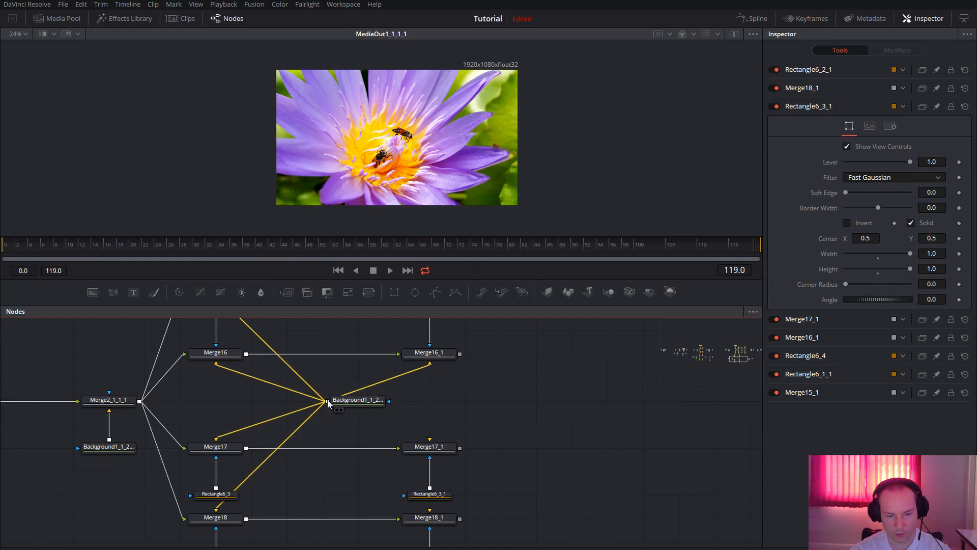
drag(327, 401, 430, 439)
scroll(498, 444, down, 2)
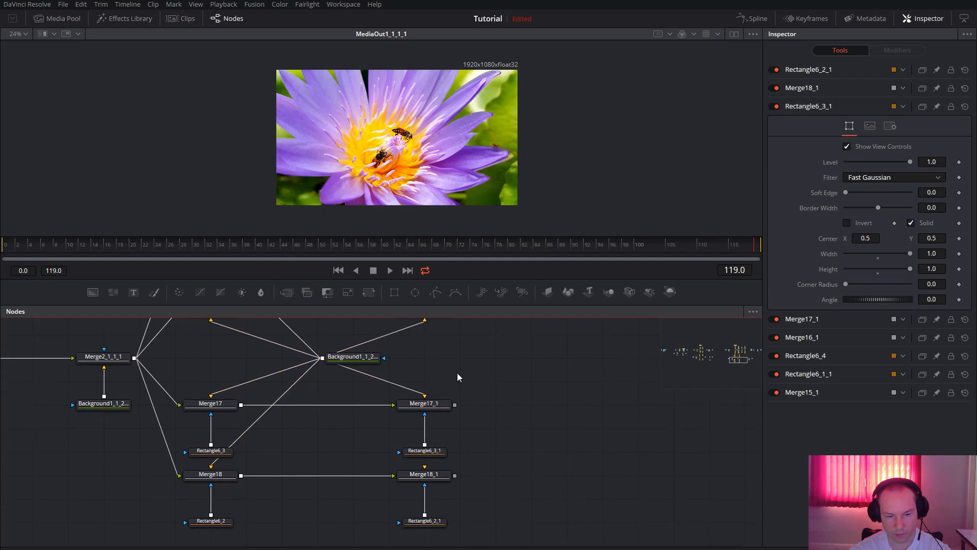
drag(323, 359, 425, 472)
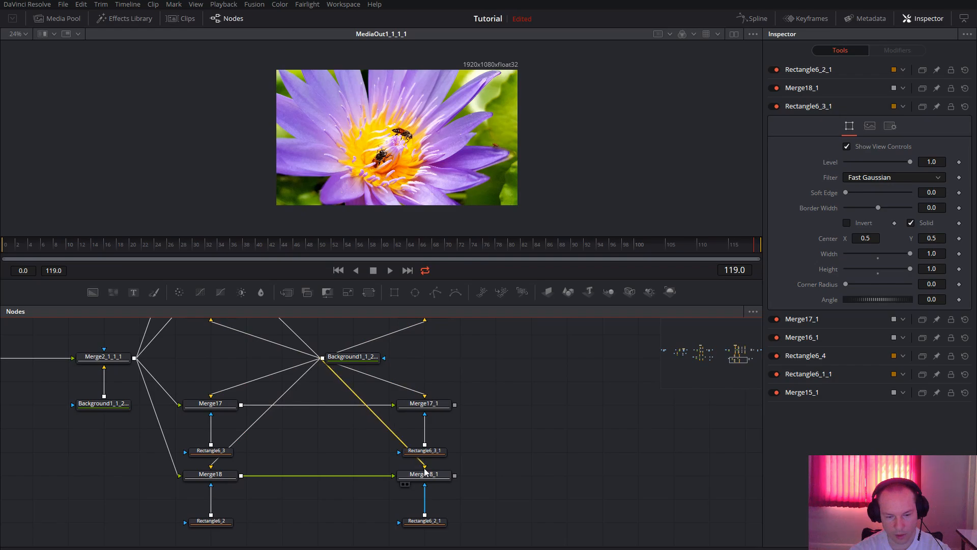
scroll(486, 514, up, 6)
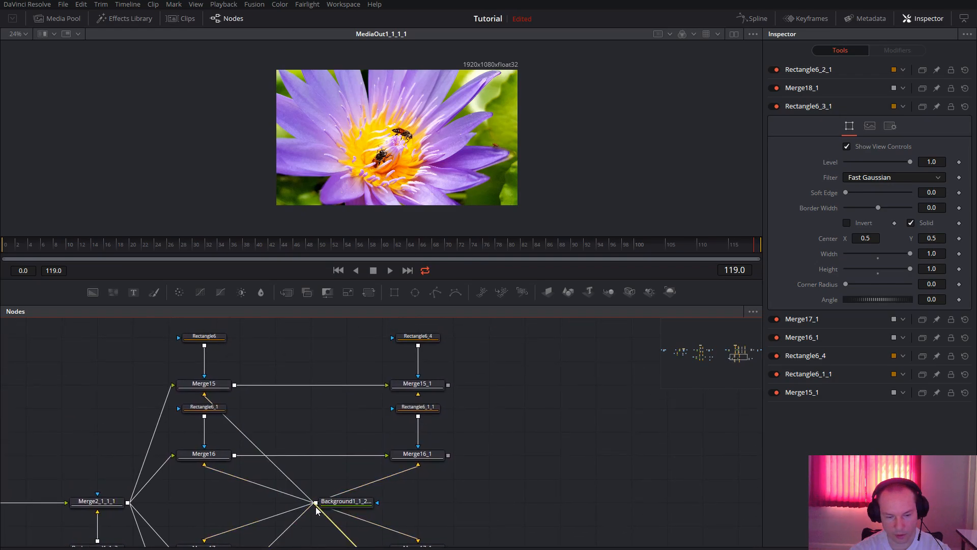
drag(315, 502, 418, 395)
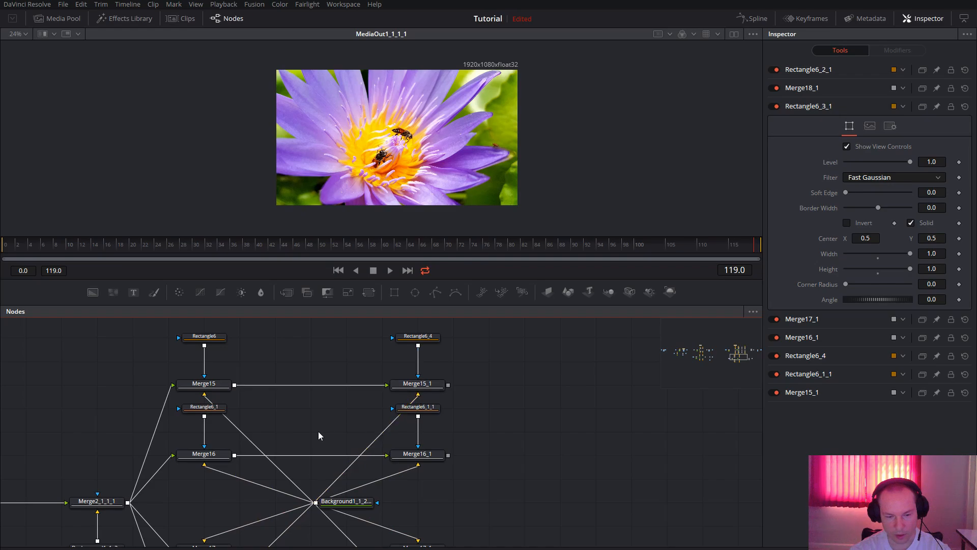
- Combine Merge15_1 with Merge16_1 in one new merge, and Merge17_1 with Merge18_1 in another new merge
drag(319, 436, 277, 383)
scroll(376, 408, down, 5)
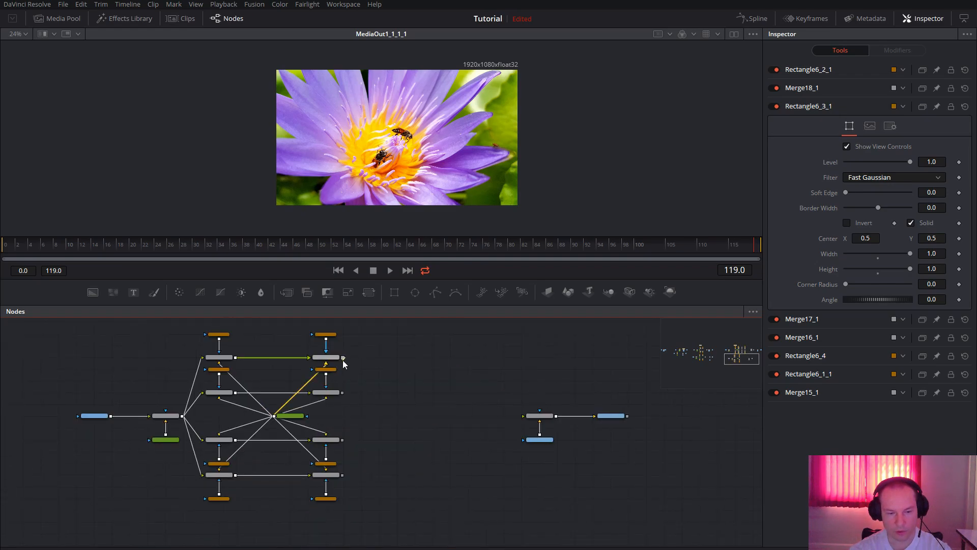
drag(343, 359, 342, 394)
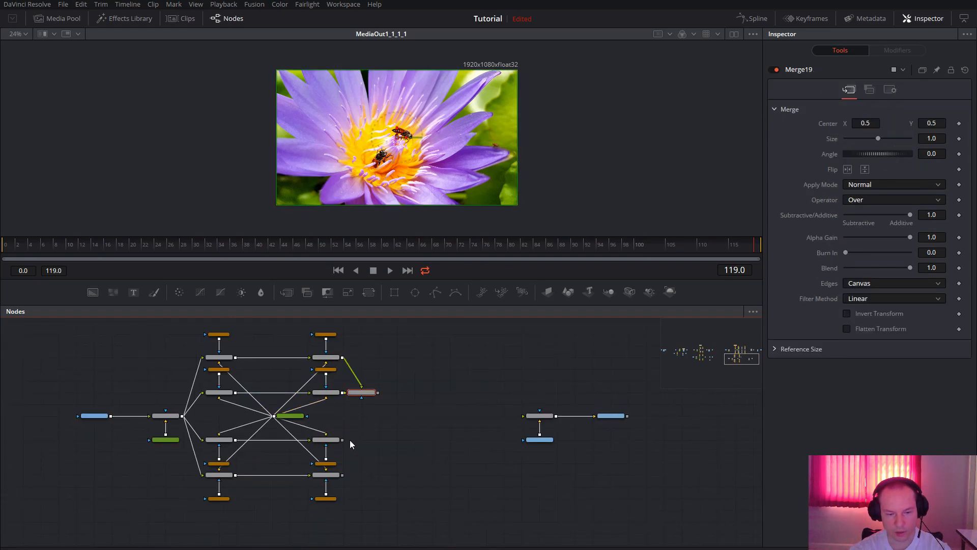
drag(342, 440, 429, 418)
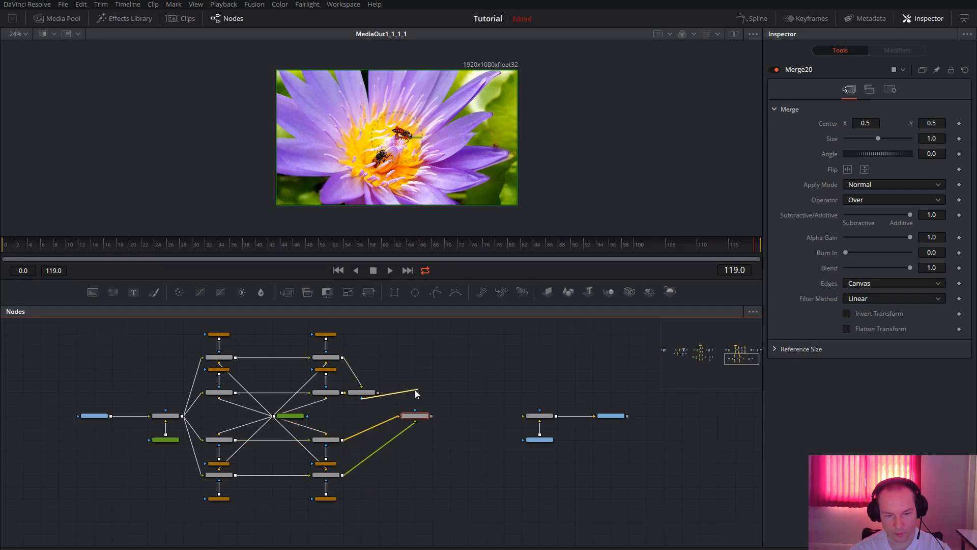
- Join the two combining merges in a final merge, feed it into Merge1_1_1_1, and space the new nodes out evenly
drag(370, 397, 523, 418)
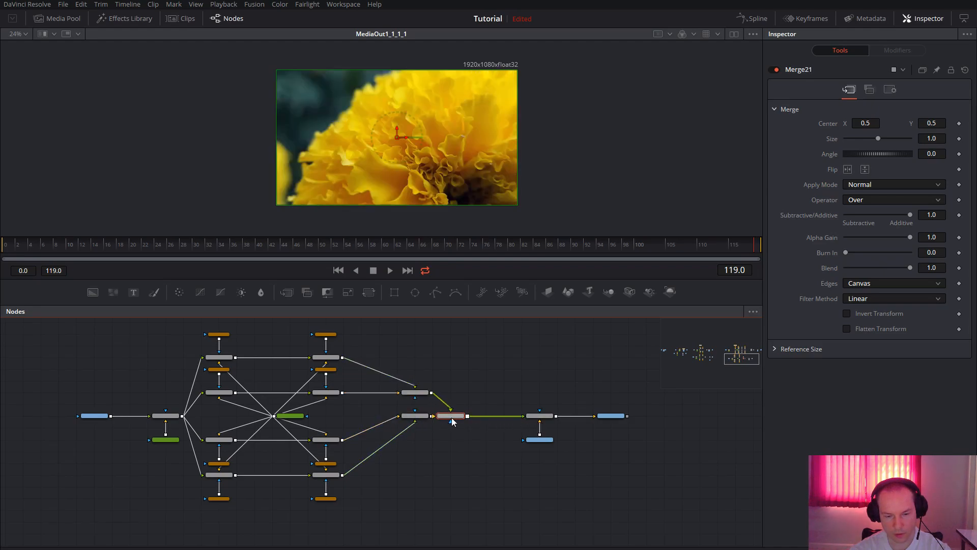
drag(452, 417, 419, 441)
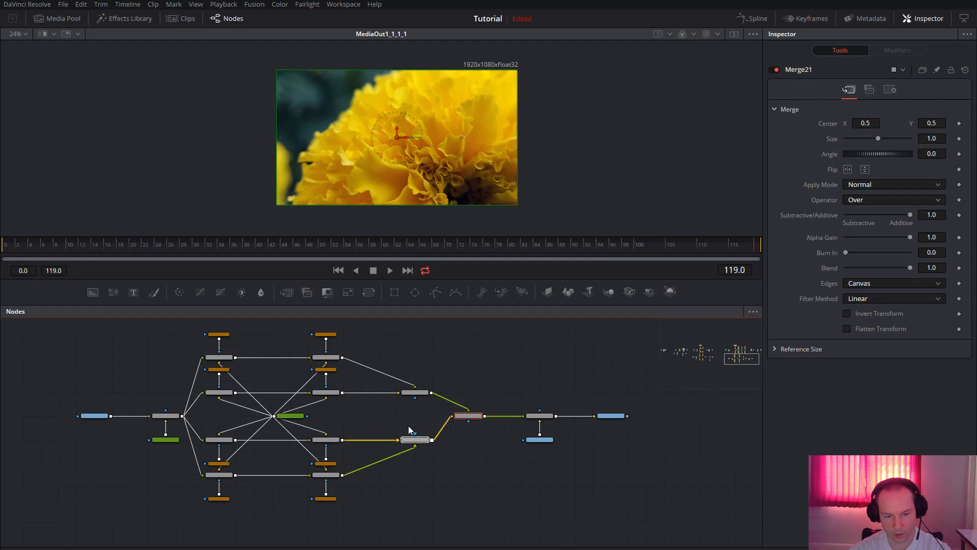
click(366, 421)
drag(366, 420, 475, 421)
- Set the center of the Rectangle6 mask to X 0.0 and Y 1.0, and show Merge15 in the viewer
scroll(420, 405, up, 1)
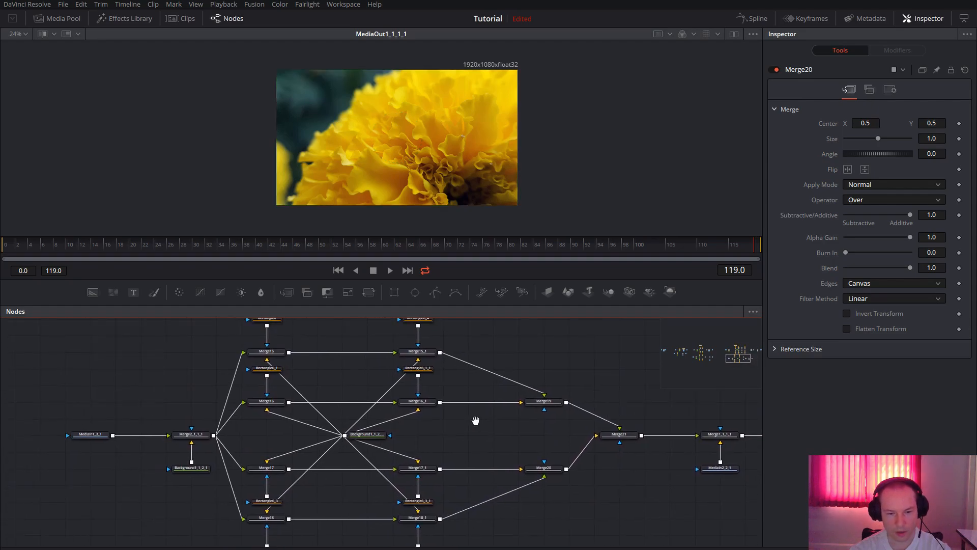
scroll(472, 394, up, 2)
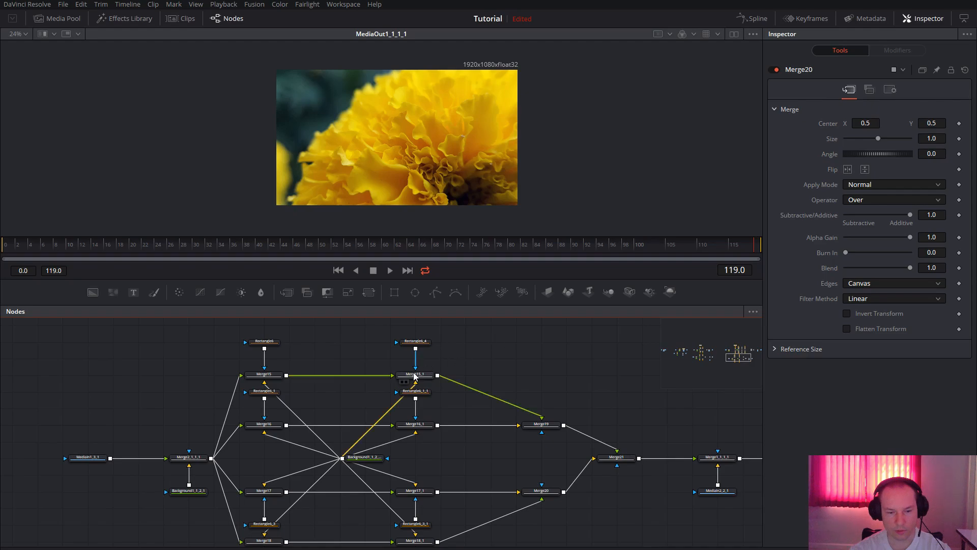
drag(316, 400, 339, 400)
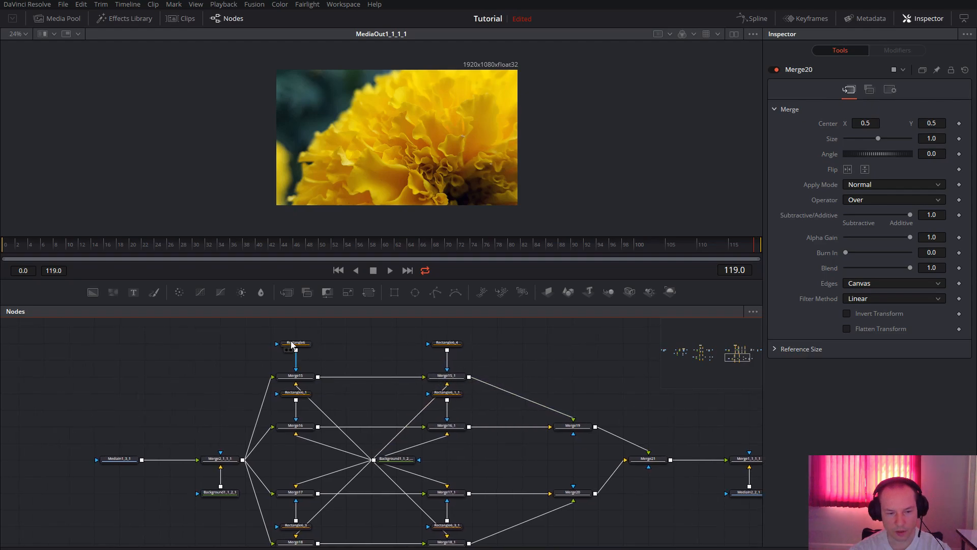
click(292, 345)
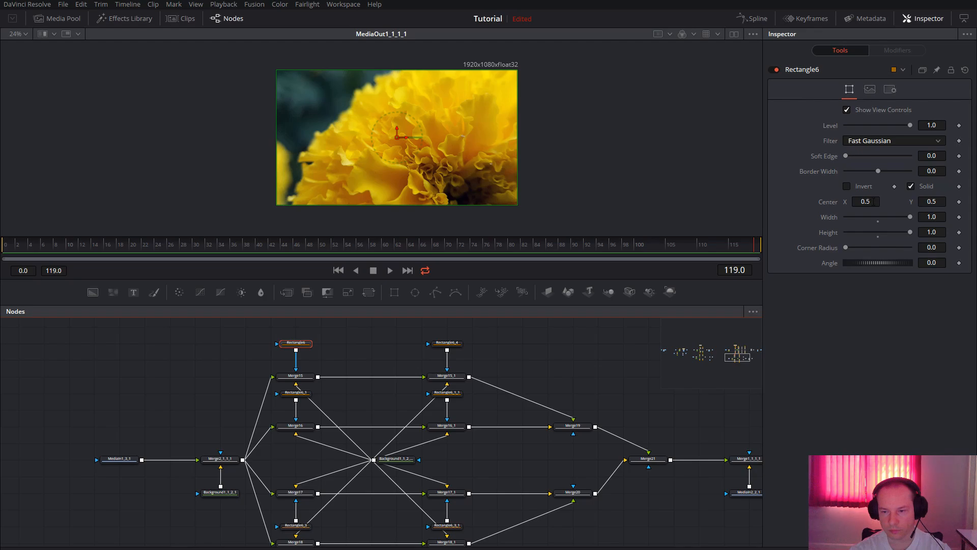
click(871, 201)
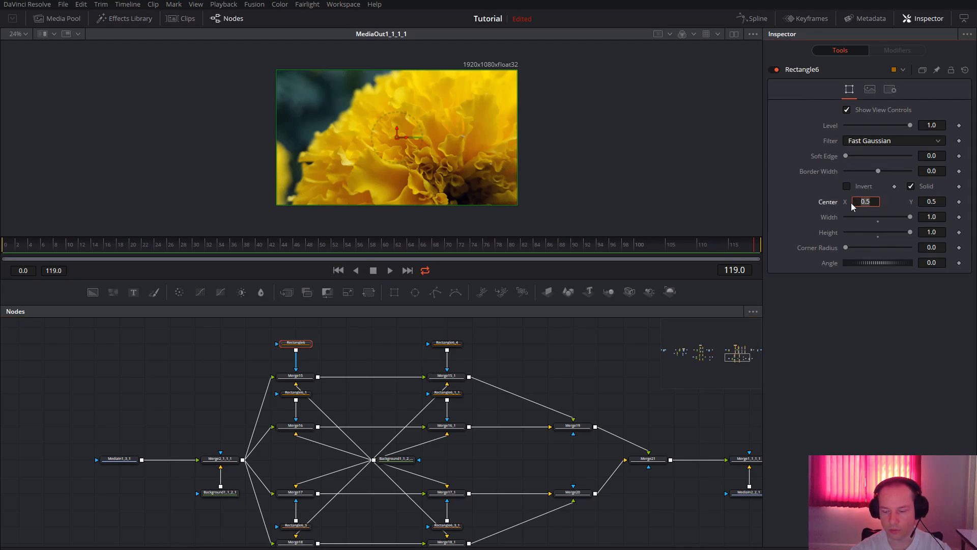
text(0)
key(Tab)
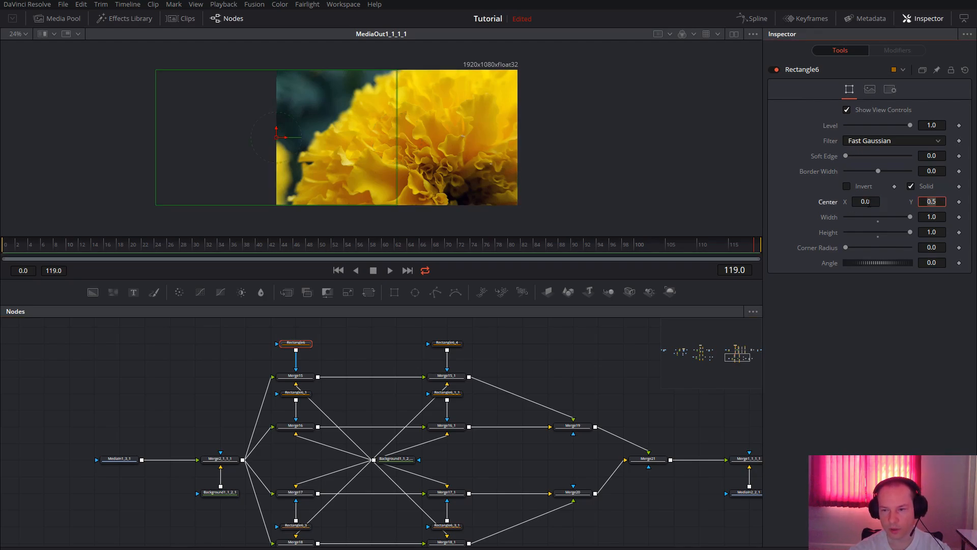
text(1)
key(Tab)
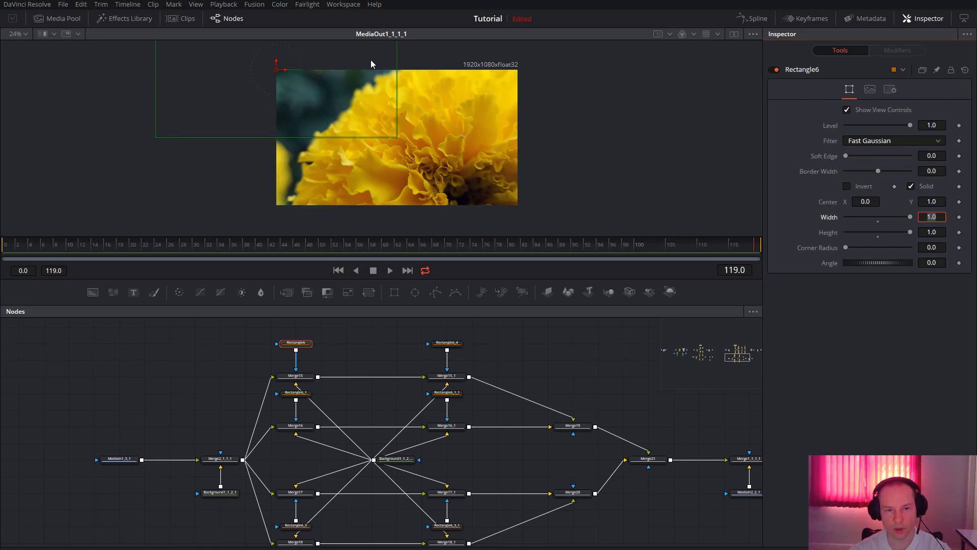
click(308, 381)
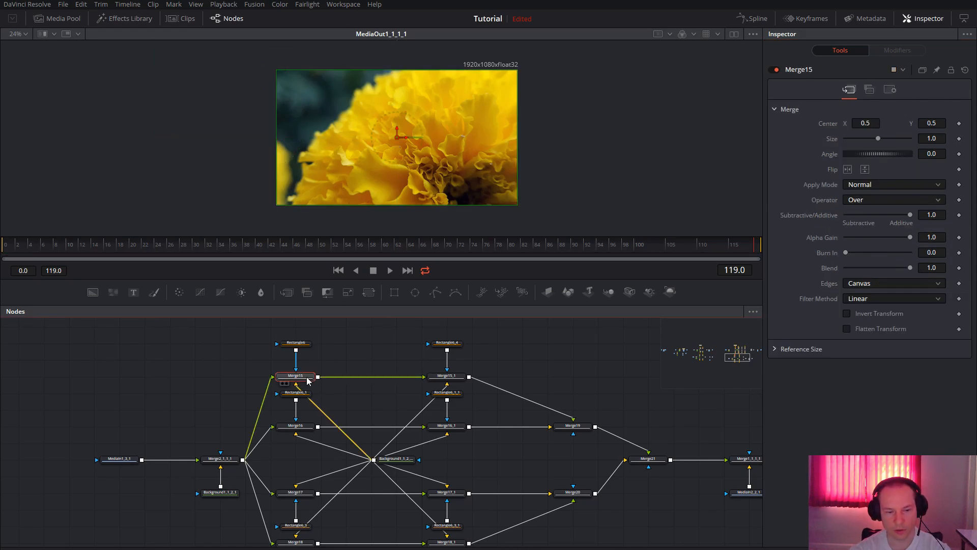
key(1)
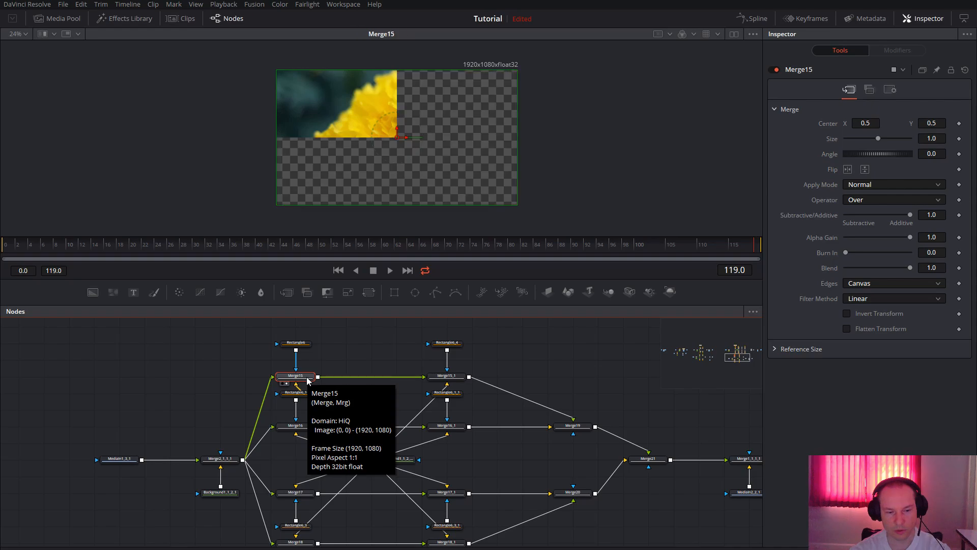
- Show Merge16 in the viewer and set the center of its Rectangle6_1 mask to X 1.0 and Y 1.0
scroll(437, 397, down, 3)
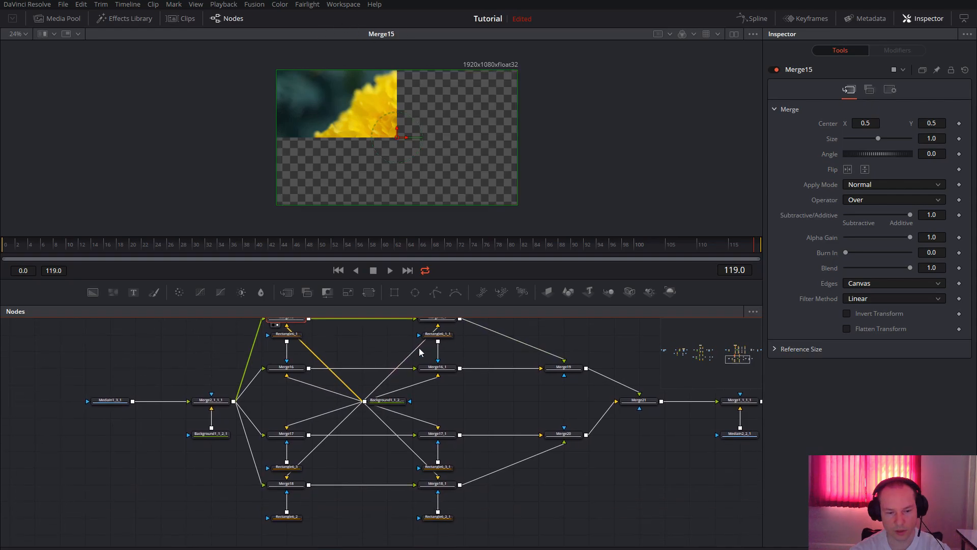
click(289, 369)
key(1)
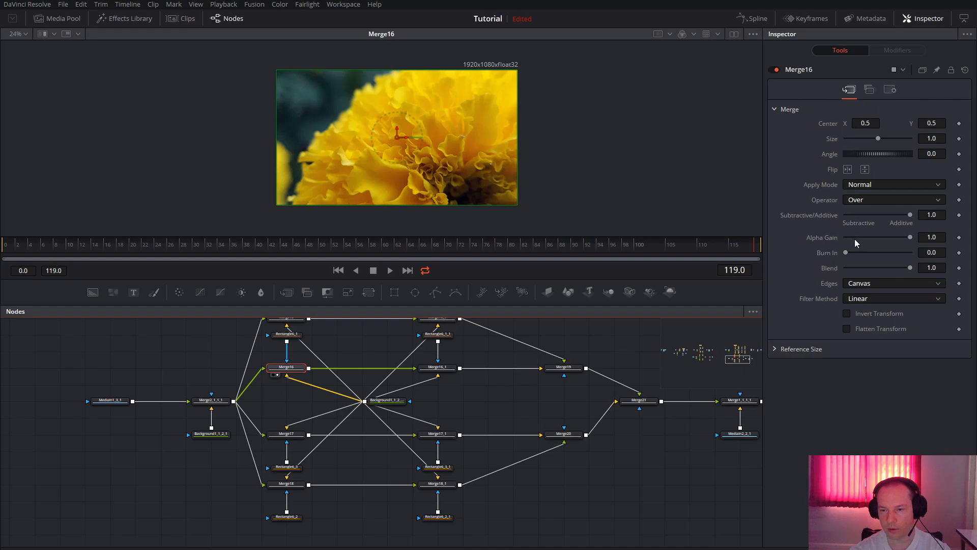
drag(298, 337, 293, 361)
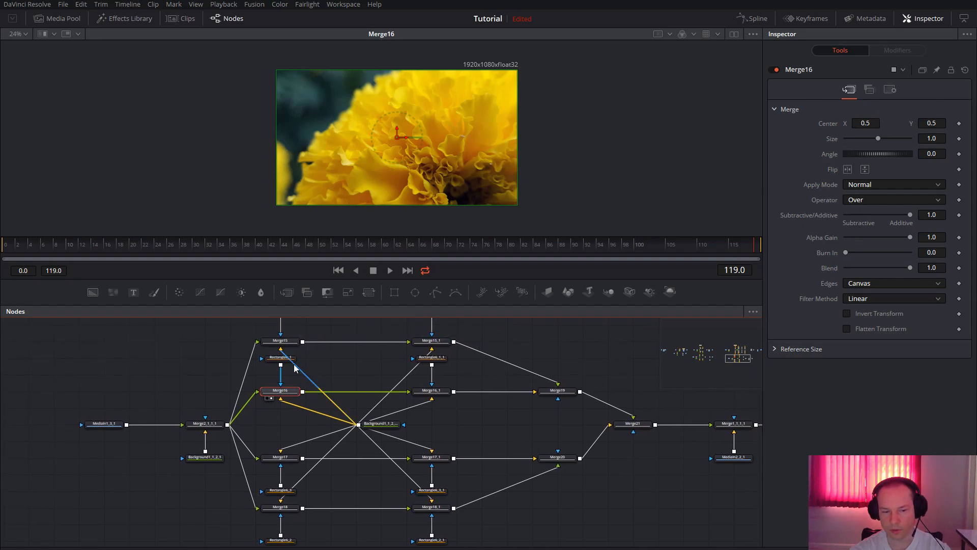
click(275, 357)
click(275, 358)
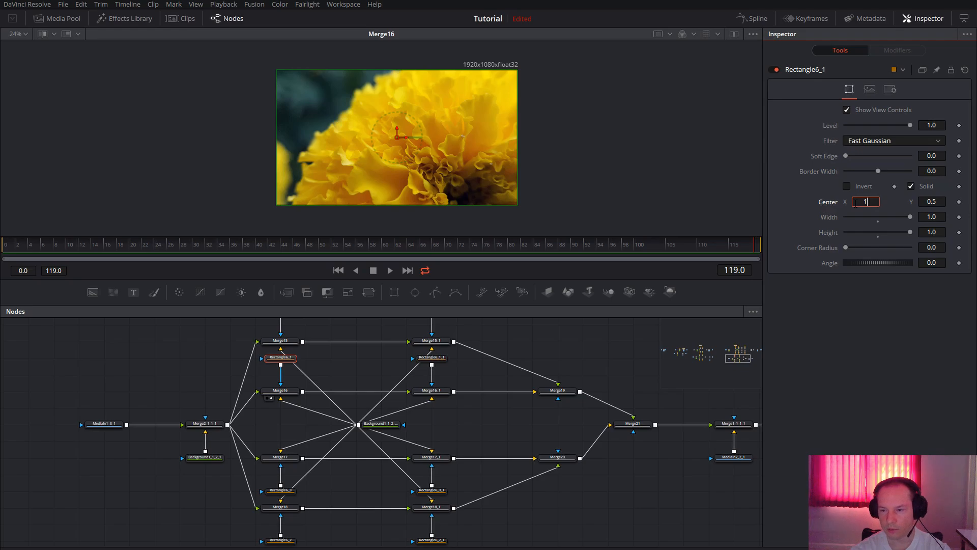
text(1)
key(Tab)
text(1)
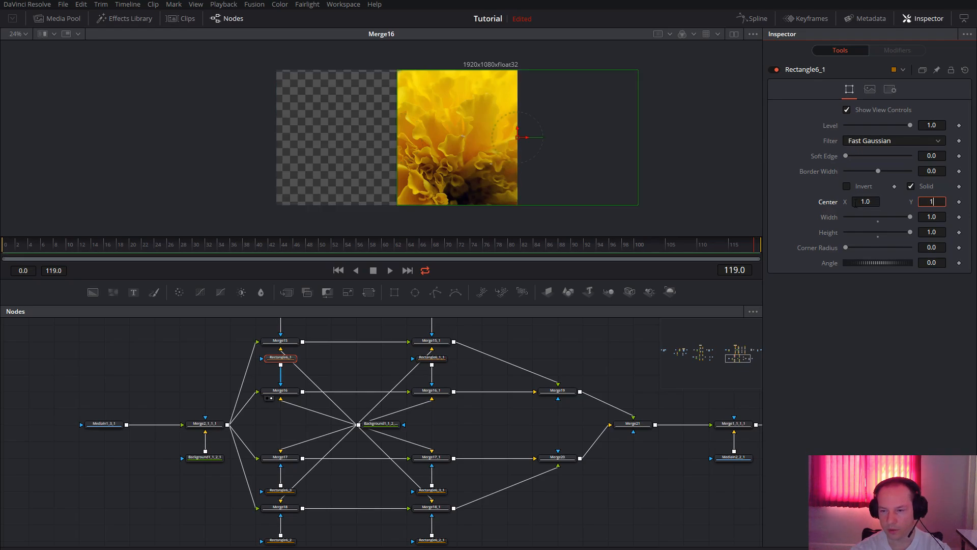
key(Return)
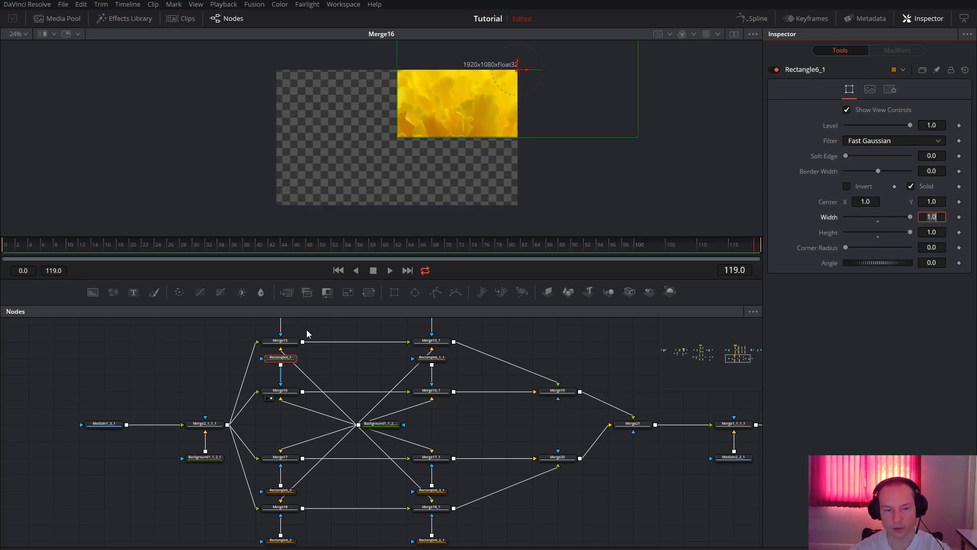
- Check the masked quarters of Merge15 and Merge16 one after the other in the viewer
click(291, 341)
key(1)
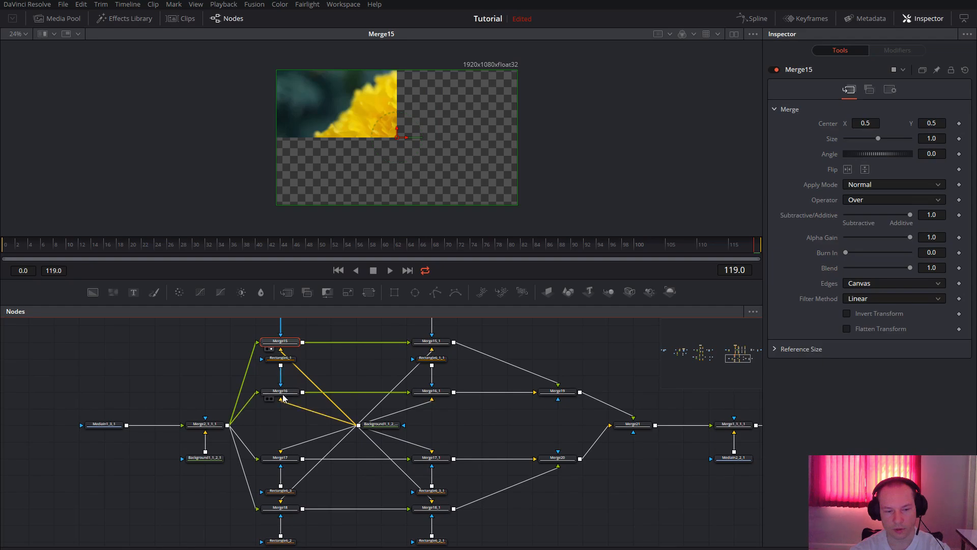
click(283, 394)
key(1)
- Show Merge17 in the viewer and set the center of its Rectangle6_3 mask to X 0.0 and Y 0.0
scroll(383, 452, down, 3)
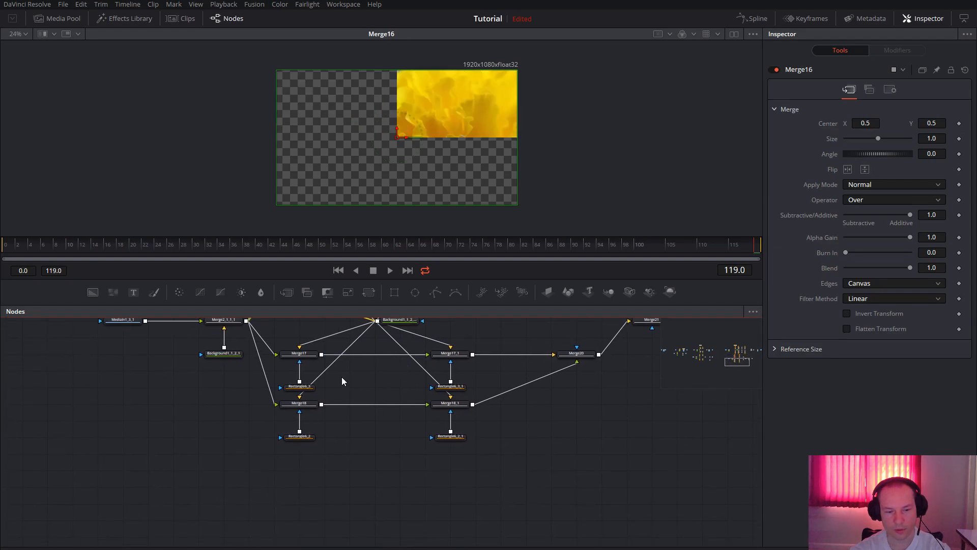
click(299, 354)
click(299, 386)
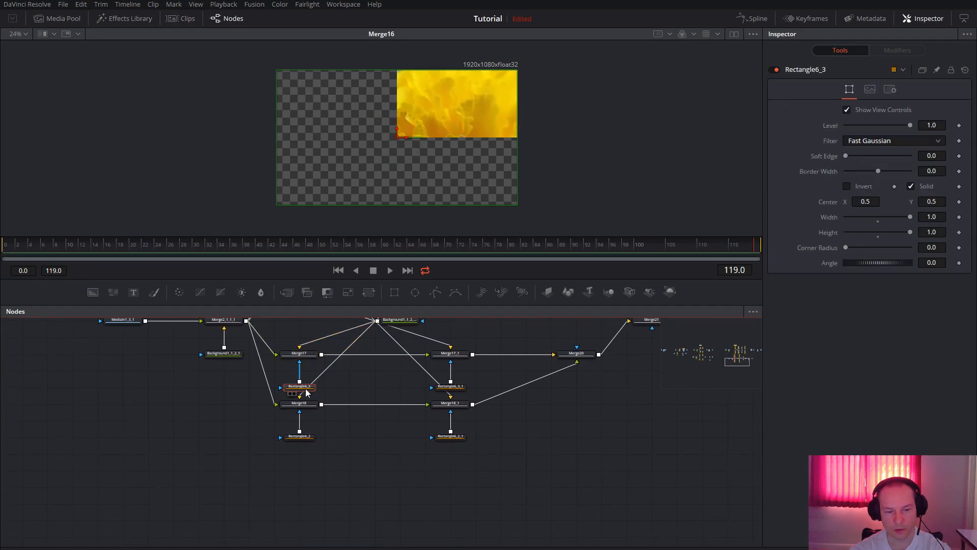
click(298, 354)
key(1)
click(299, 386)
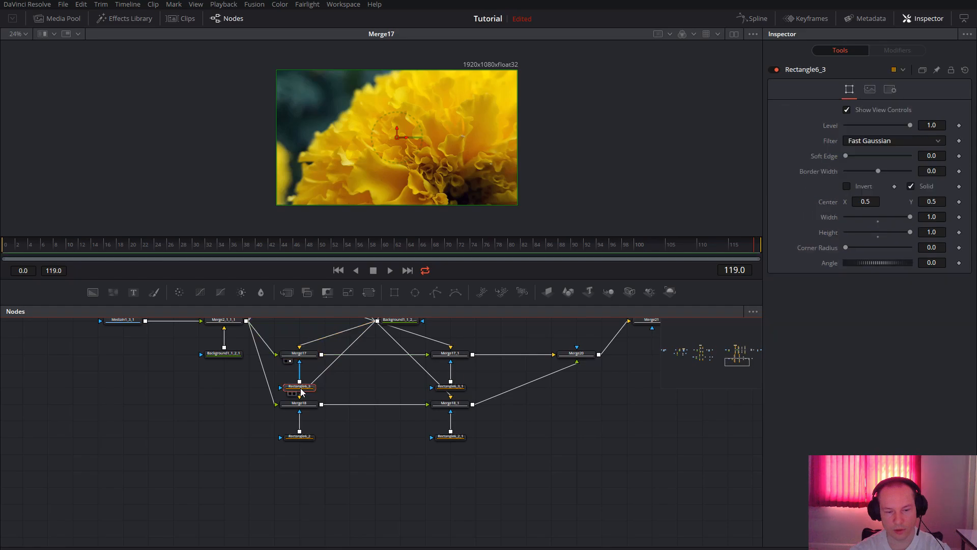
click(865, 201)
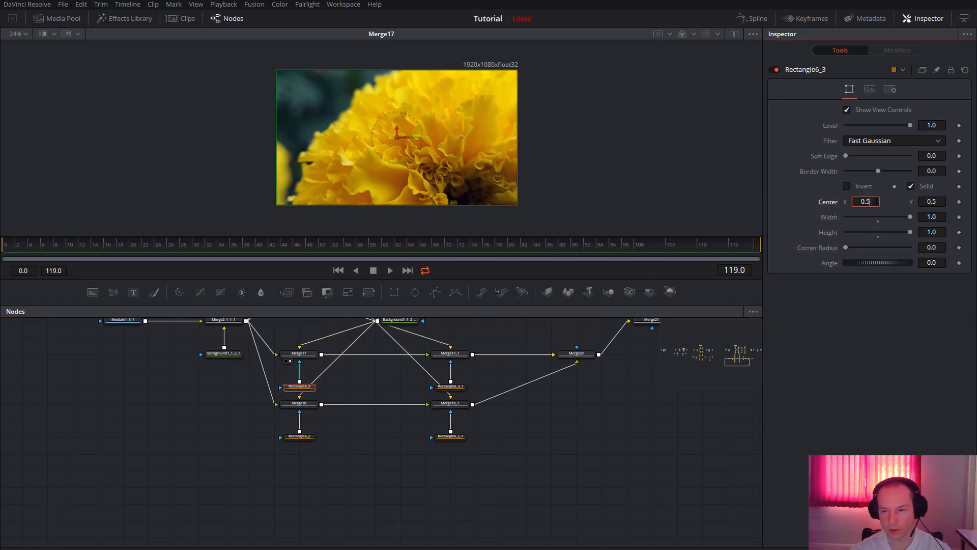
drag(870, 202, 843, 205)
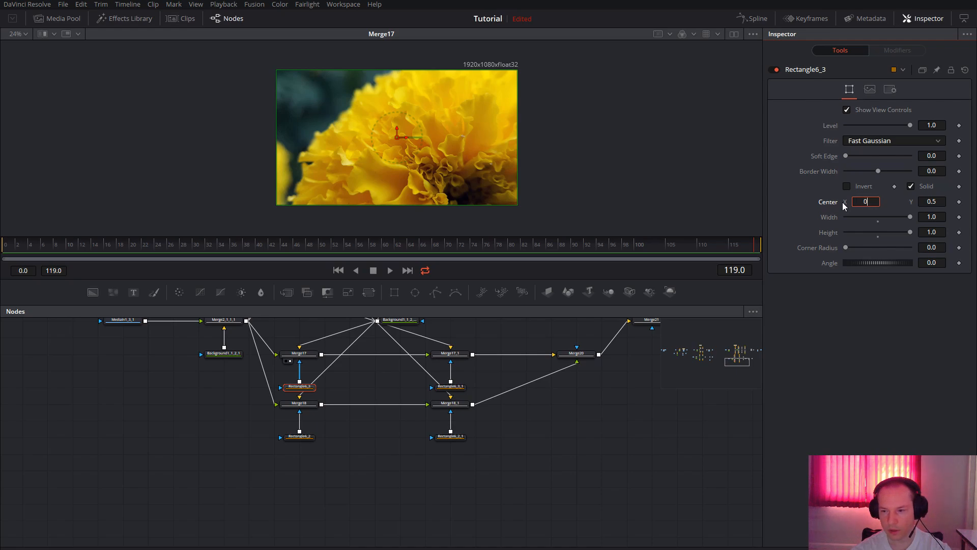
key(Tab)
text(0)
key(Tab)
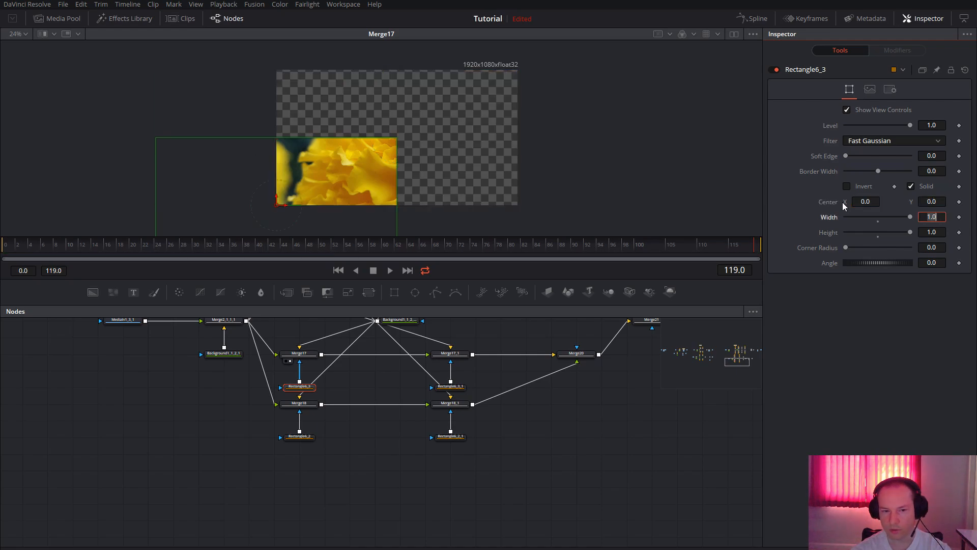
- Set the center of the Rectangle6_2 mask to X 1.0 and Y 0.0, and show Merge18 in the viewer
click(304, 438)
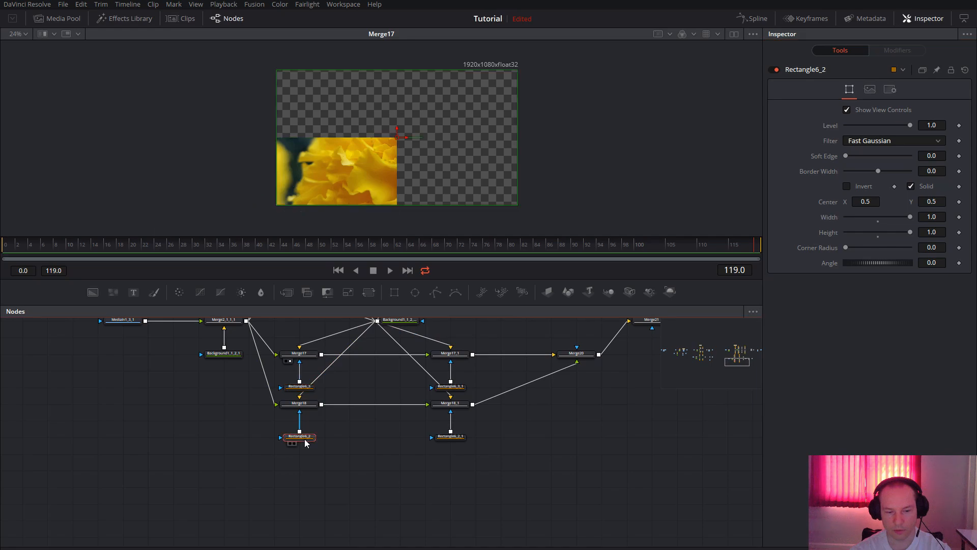
click(875, 202)
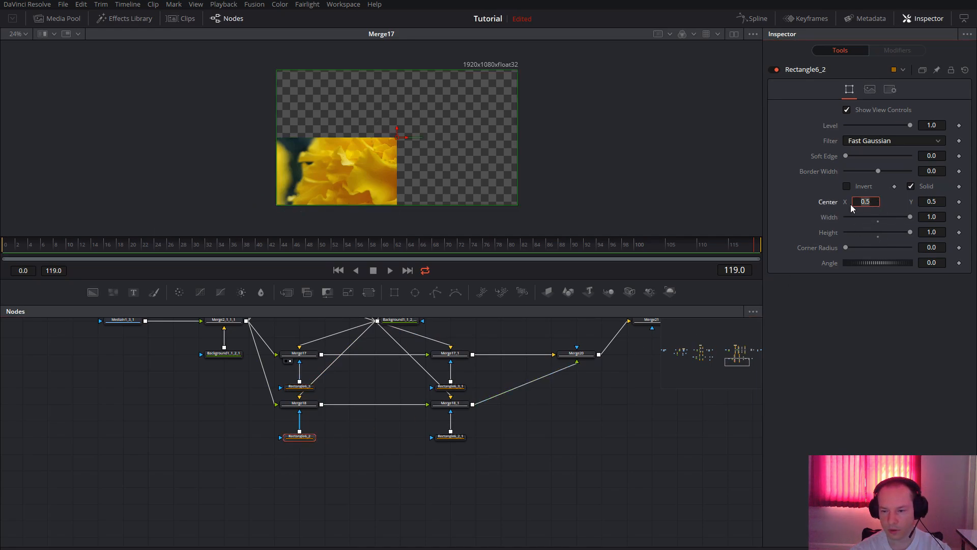
text(1)
key(Tab)
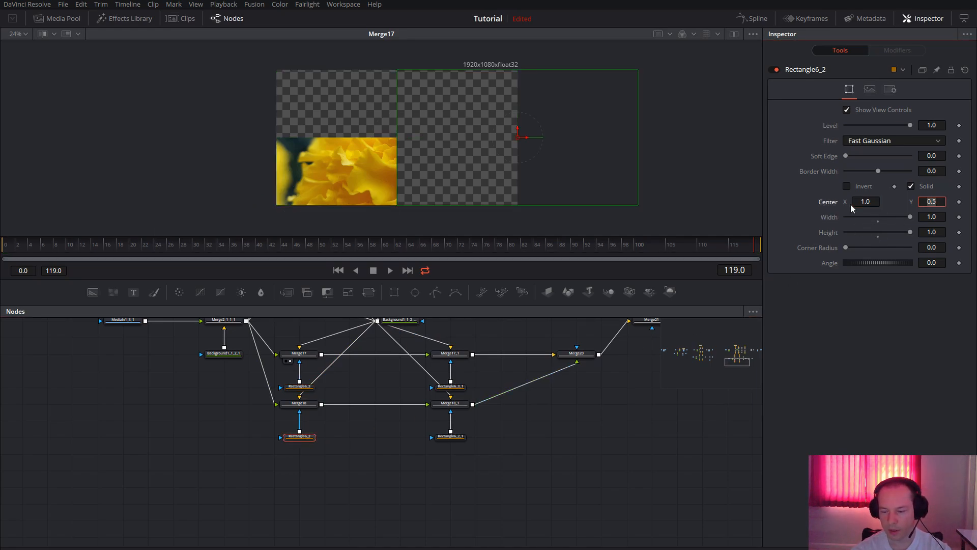
text(0)
key(Tab)
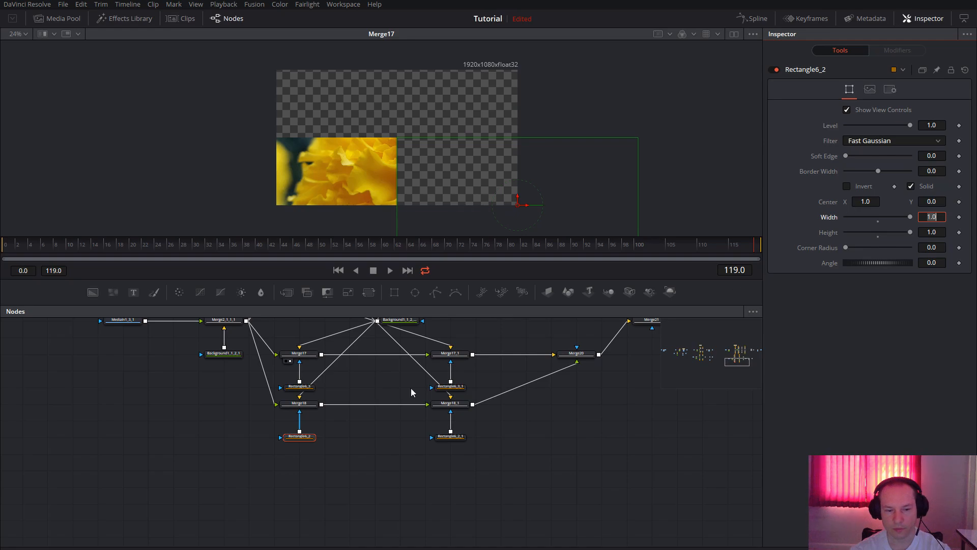
click(306, 407)
key(1)
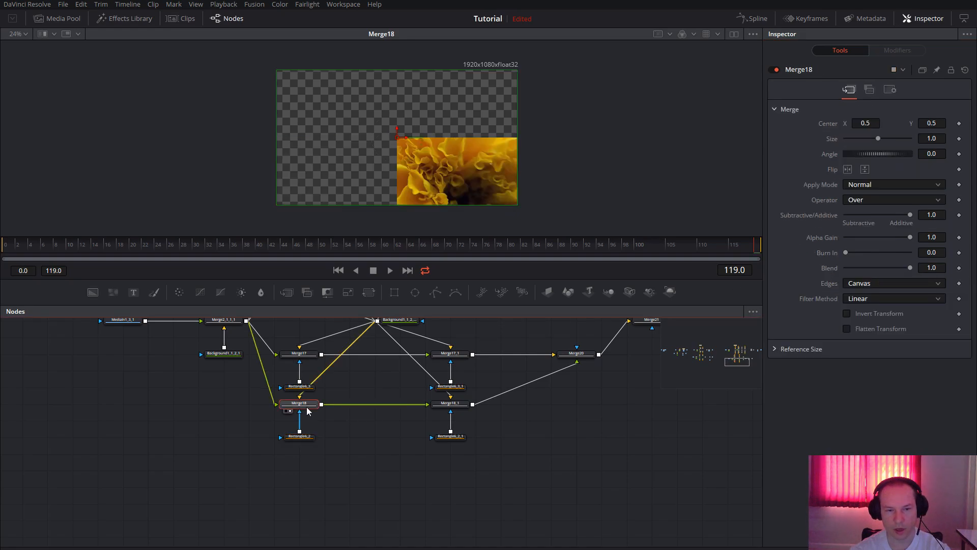
- Check the masked quarters of Merge17, Merge16 and Merge15 one after the other in the viewer
scroll(342, 427, up, 3)
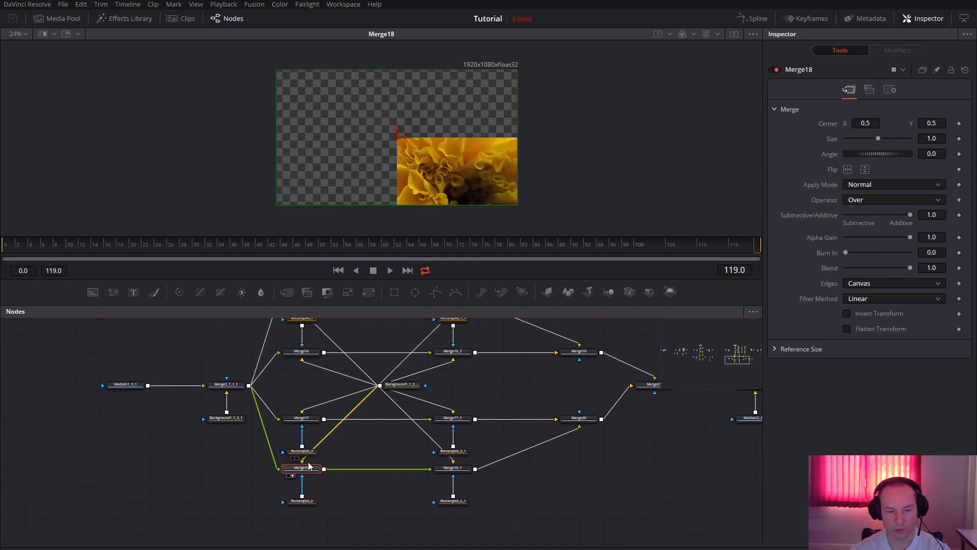
click(309, 417)
key(1)
scroll(312, 400, up, 2)
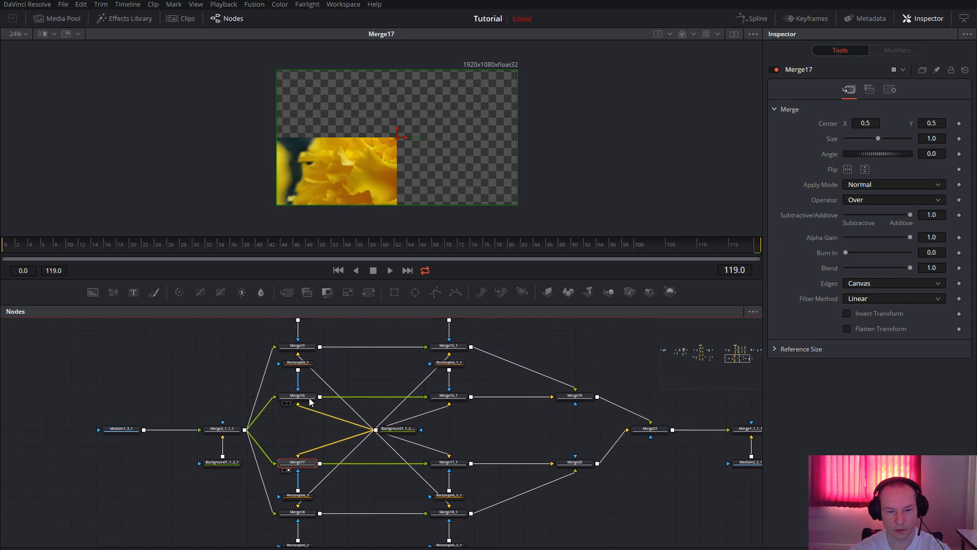
click(308, 398)
key(1)
scroll(336, 391, up, 2)
click(301, 397)
key(1)
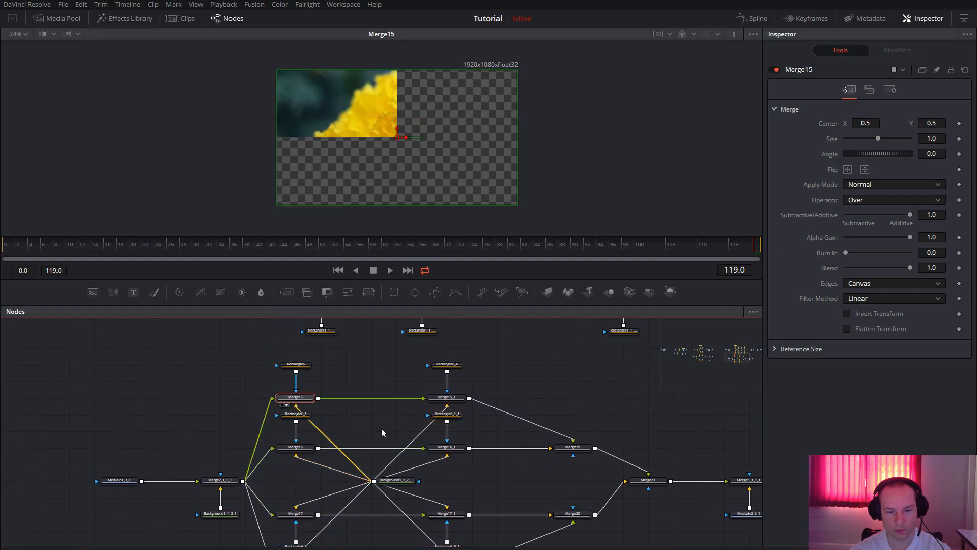
- Show Merge18_1 in the viewer, try nudging its piece slightly, and reset the node's settings to their defaults
scroll(386, 435, down, 3)
scroll(387, 435, right, 3)
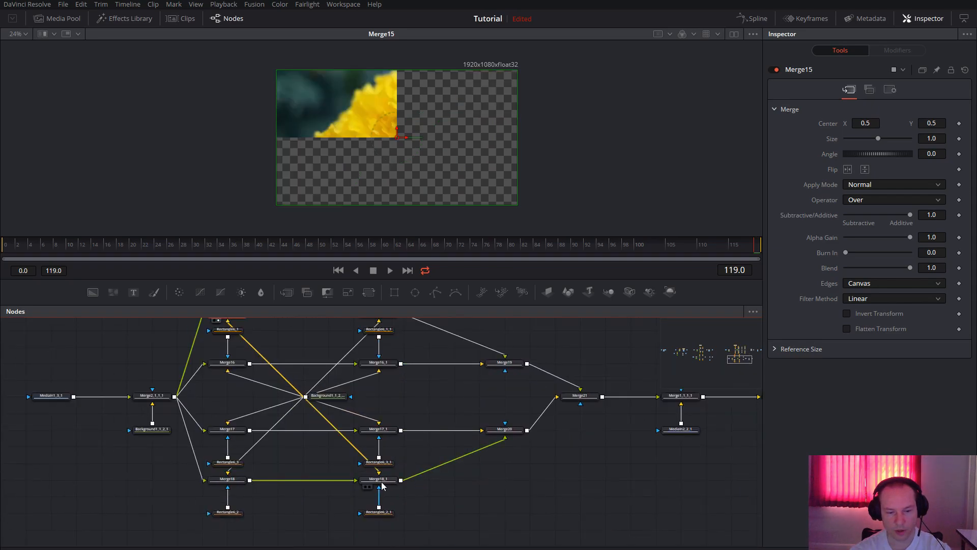
click(382, 484)
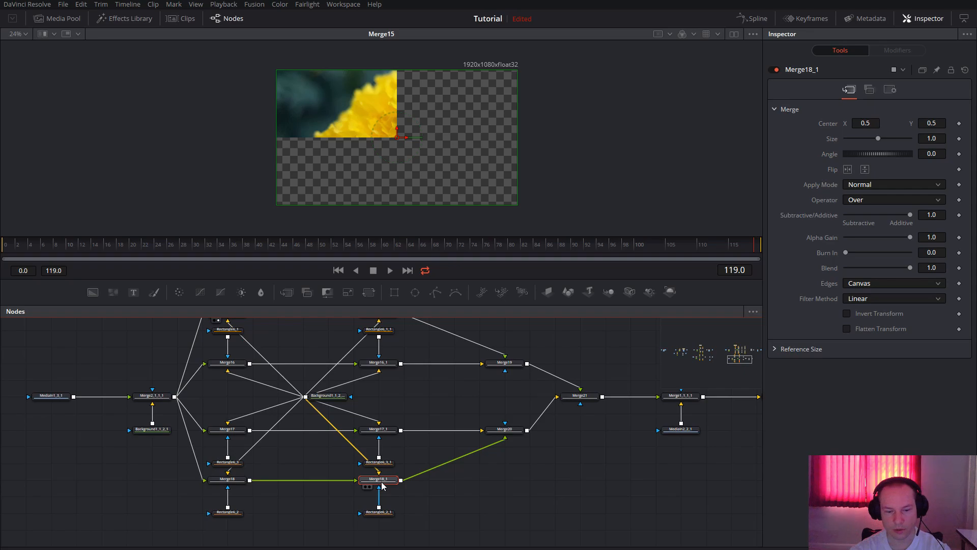
key(1)
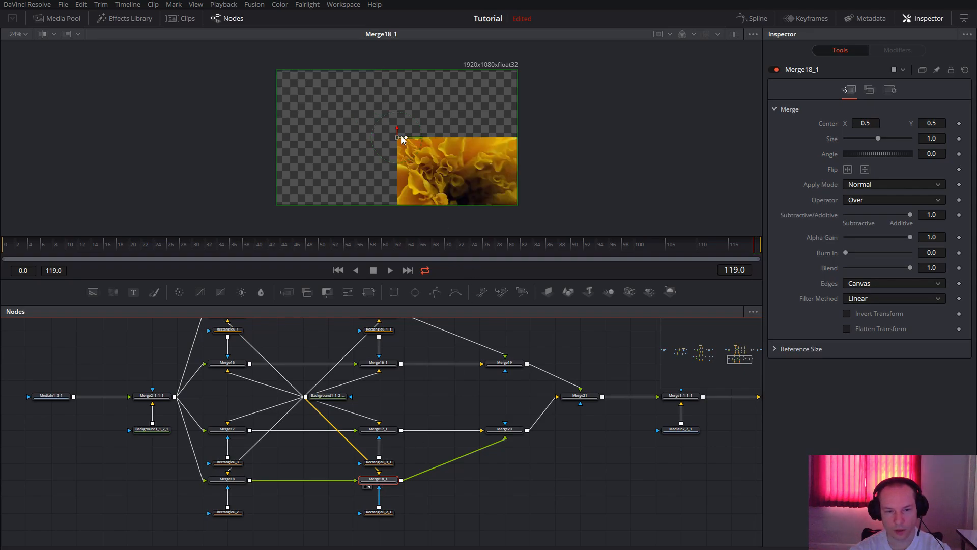
mouse_move(398, 138)
mouse_down()
mouse_move(502, 195)
mouse_move(398, 138)
mouse_up()
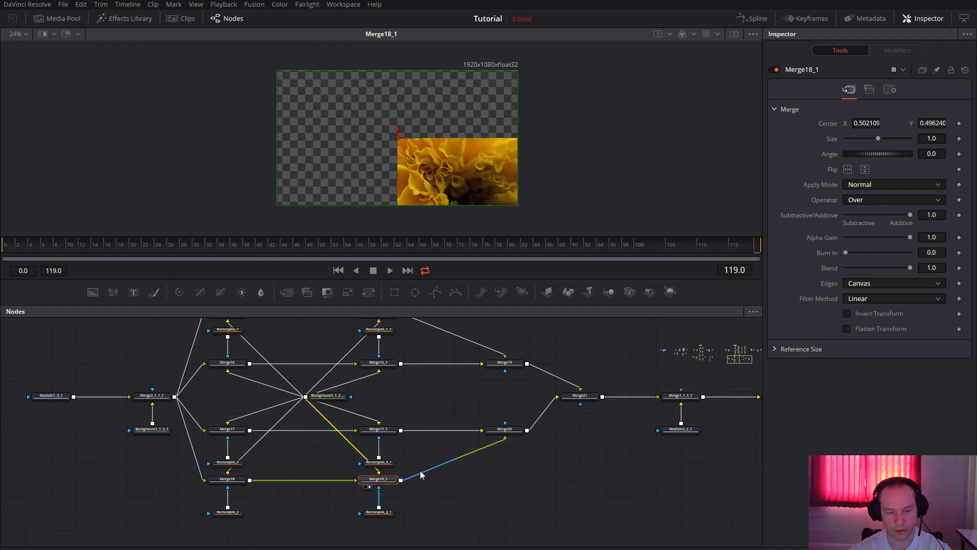
click(965, 69)
- Keyframe the center of Merge18_1 at frame 0 and set it to X 1.0 and Y 0.0 at frame 119
click(8, 249)
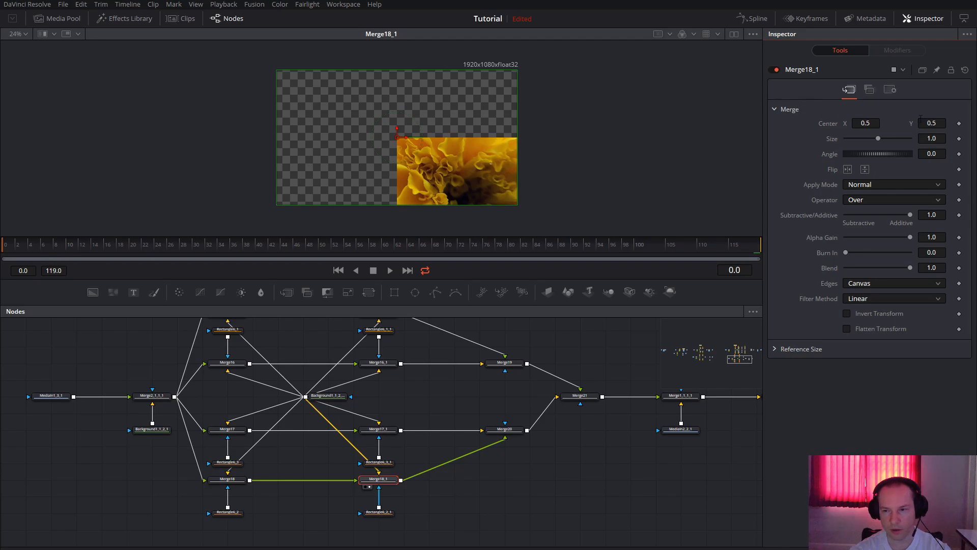
click(960, 124)
key(End)
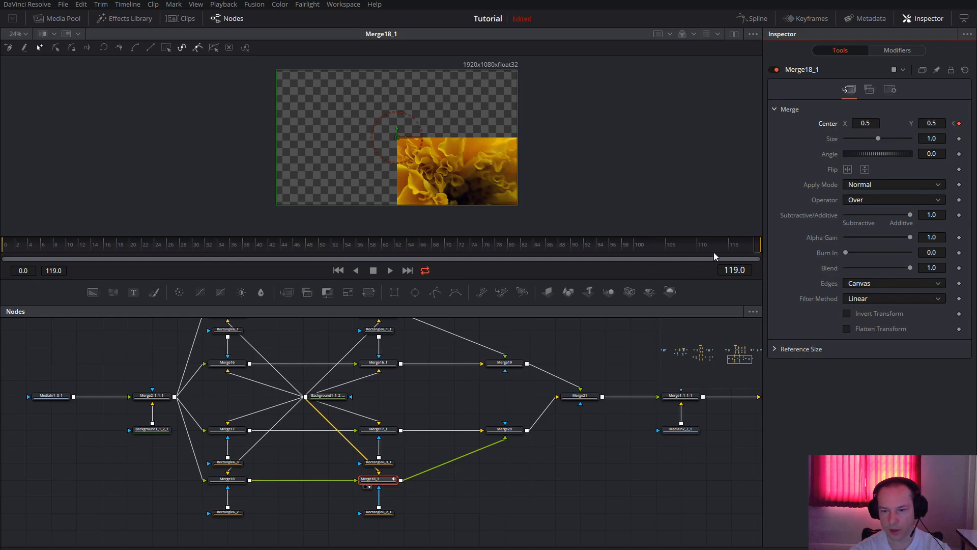
click(872, 124)
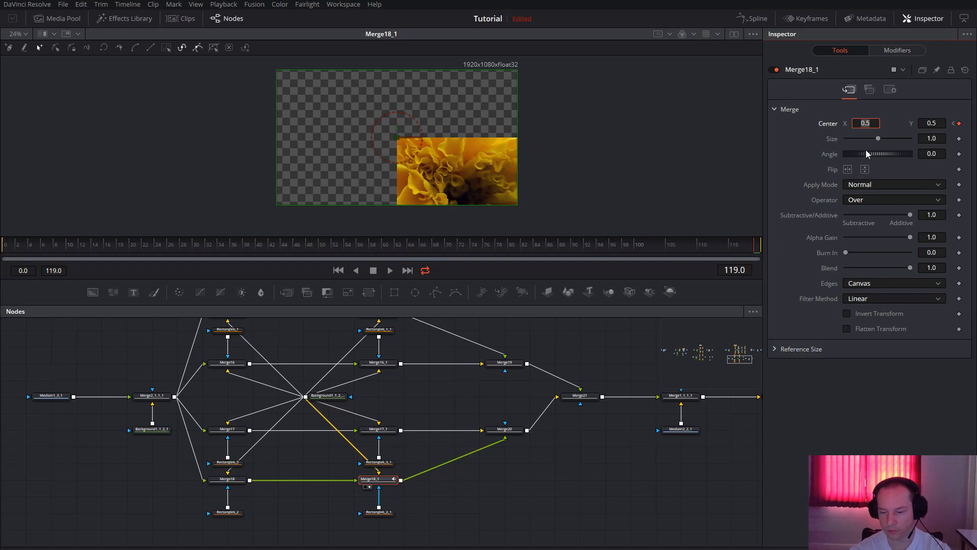
key(Tab)
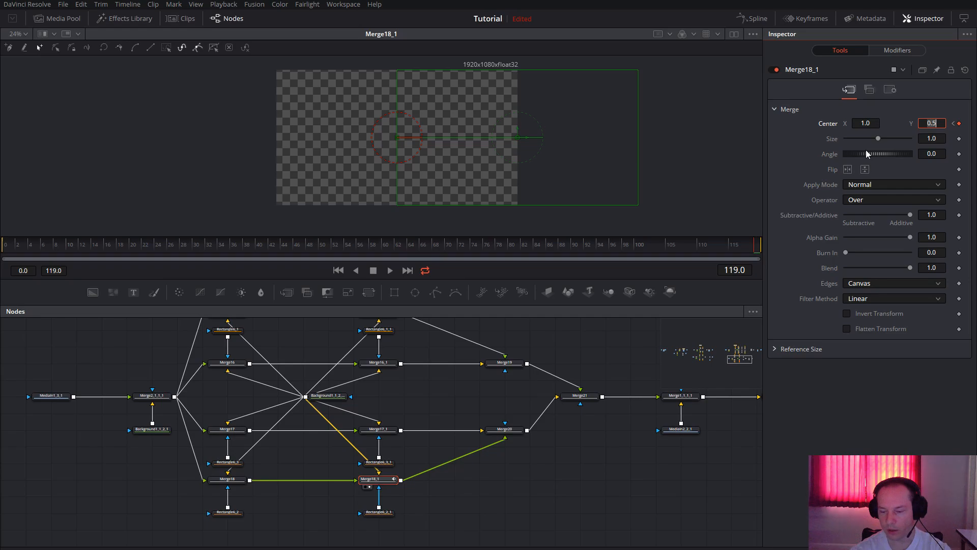
key(Tab)
- Scrub through the Merge18_1 movement and view it in the full composite by showing MediaOut1_1_1_1
click(440, 245)
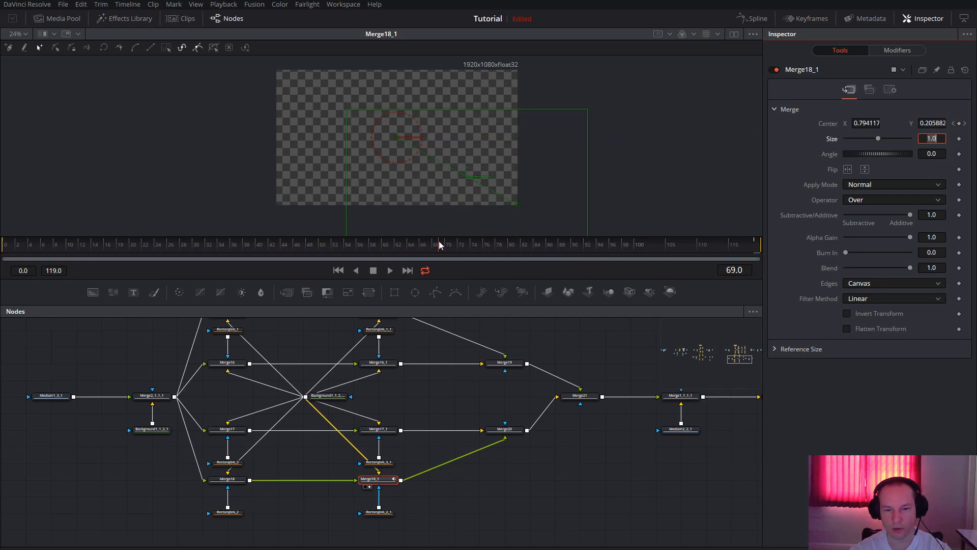
mouse_move(440, 244)
mouse_down()
mouse_move(163, 240)
mouse_move(702, 245)
mouse_move(77, 244)
mouse_move(425, 253)
mouse_up()
drag(627, 465, 381, 491)
click(538, 424)
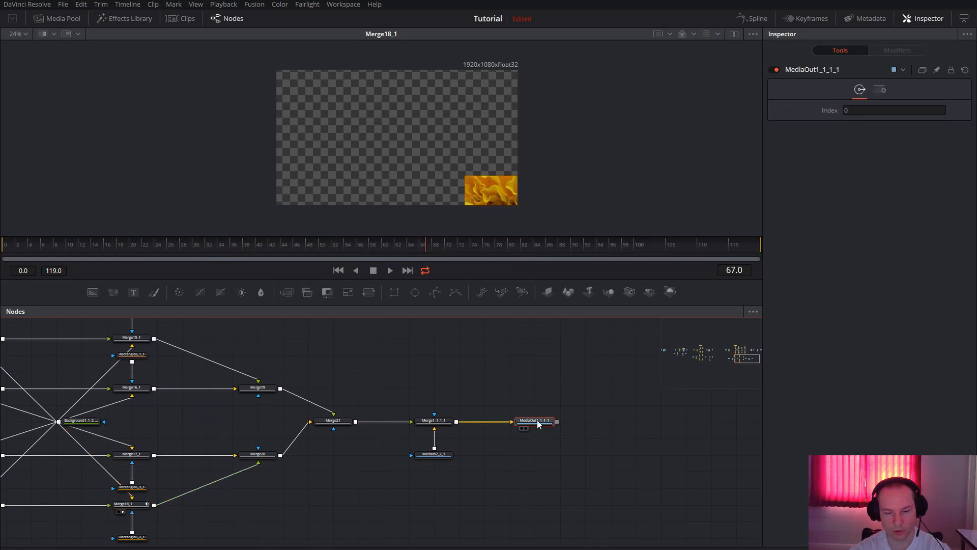
key(2)
drag(373, 383, 555, 363)
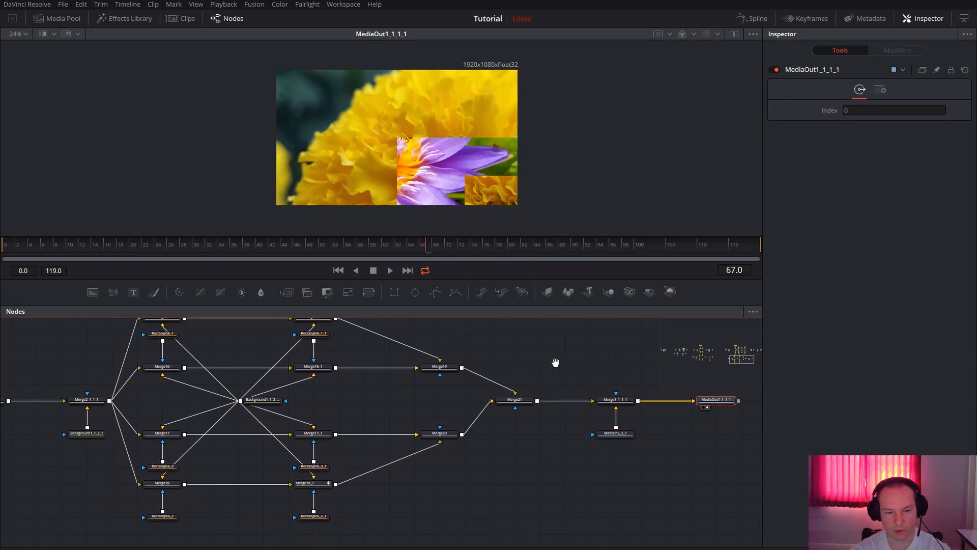
click(321, 485)
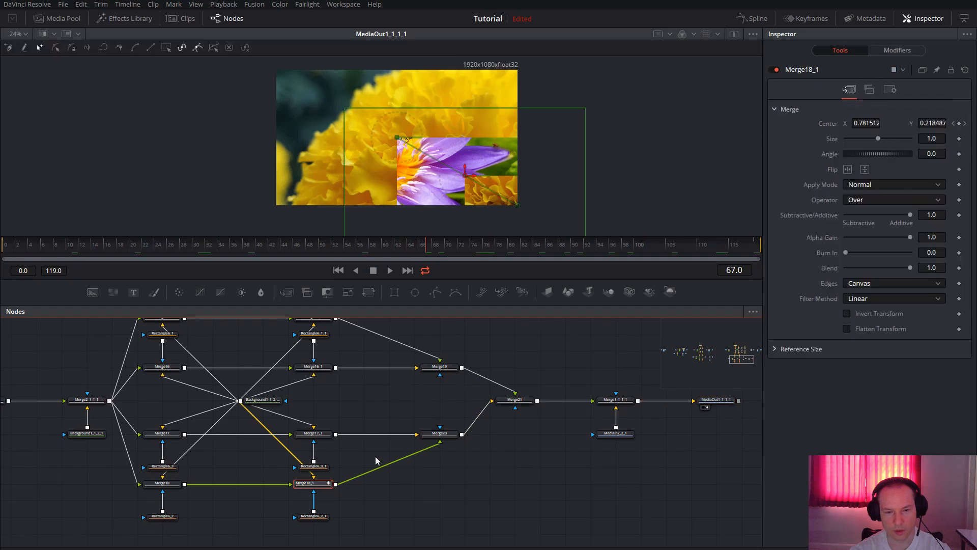
mouse_move(497, 245)
mouse_down()
mouse_move(218, 250)
mouse_move(490, 251)
mouse_up()
- Keyframe the center of Merge17_1 at frame 0 and set it to X 0.0 and Y 0.0 at frame 119
drag(338, 442, 421, 453)
click(399, 444)
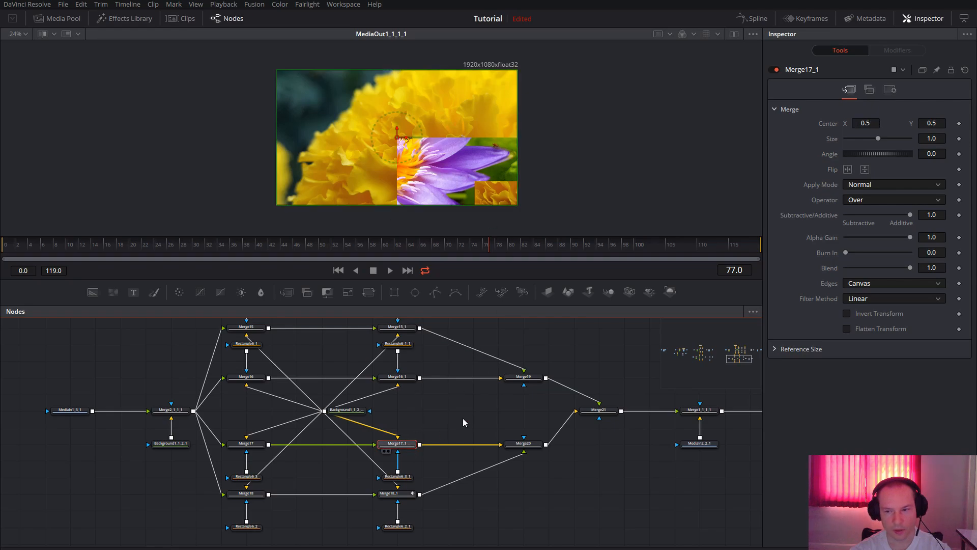
click(311, 247)
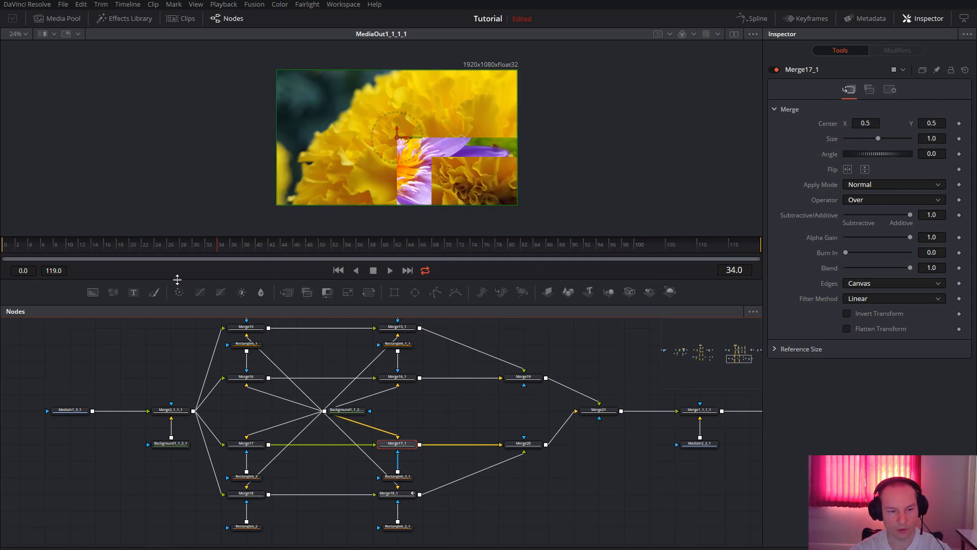
click(3, 249)
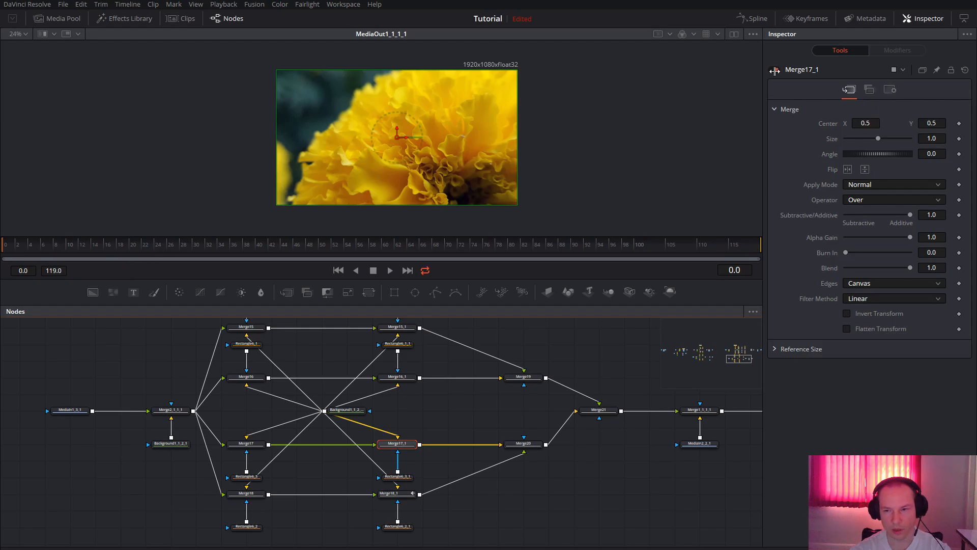
click(959, 124)
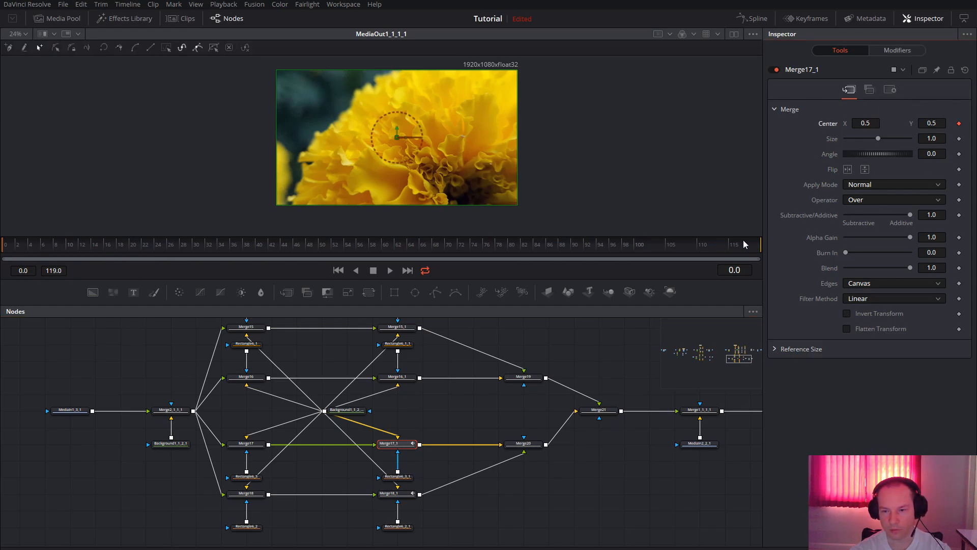
key(End)
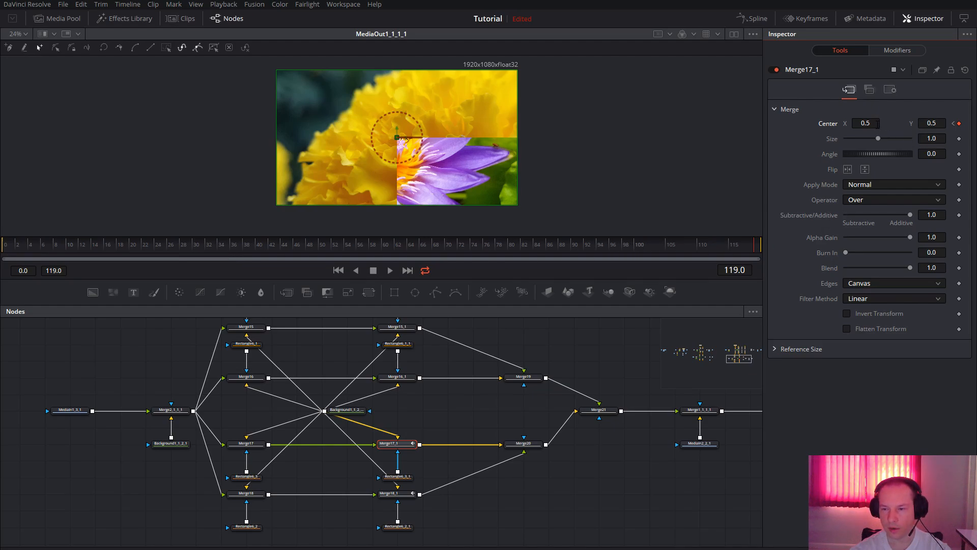
click(872, 124)
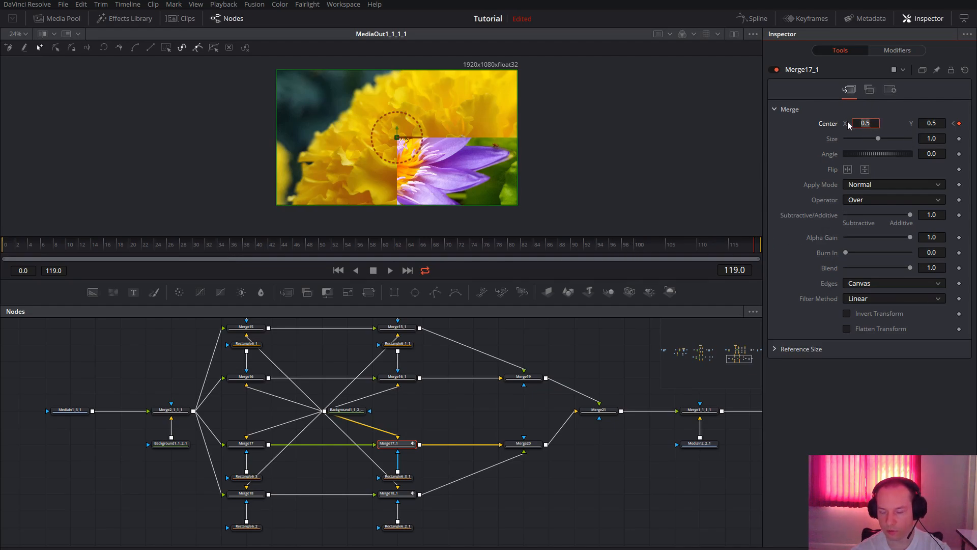
text(0)
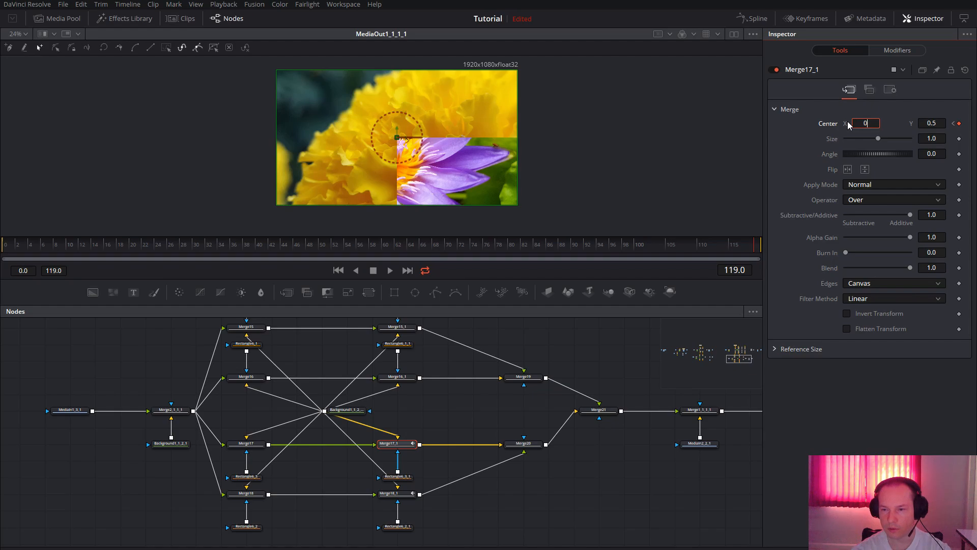
key(Tab)
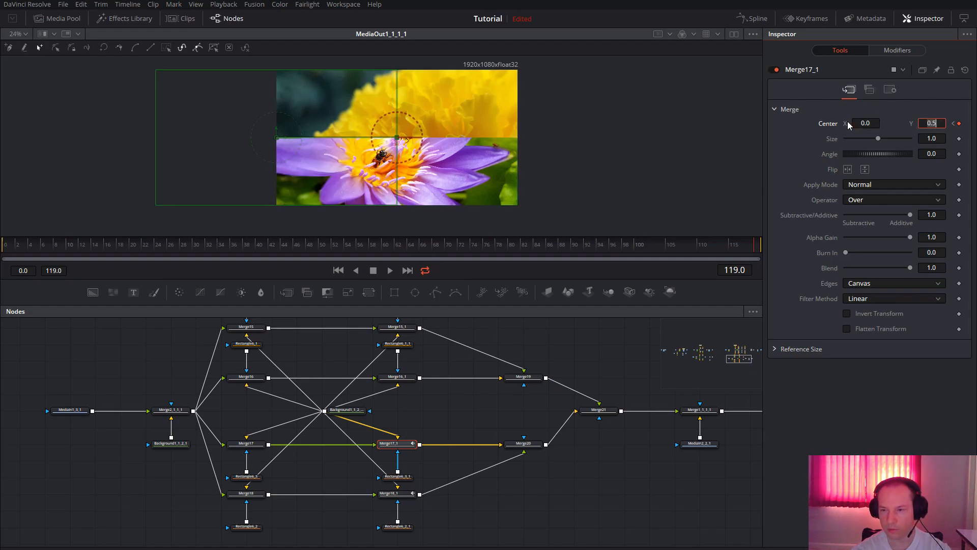
text(0)
key(Tab)
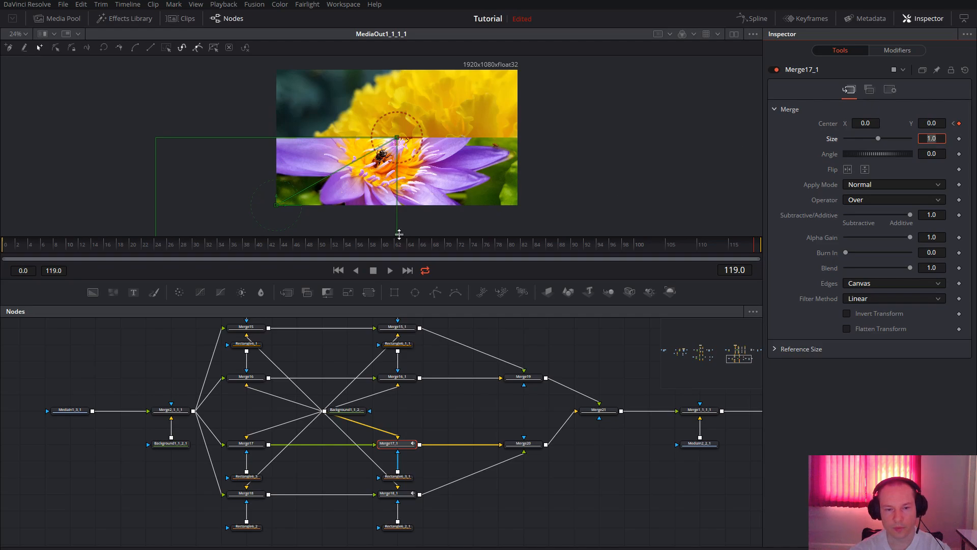
- Scrub through the composite to check the outward movement of the two lower quarter pieces
drag(398, 245, 438, 246)
drag(484, 246, 491, 246)
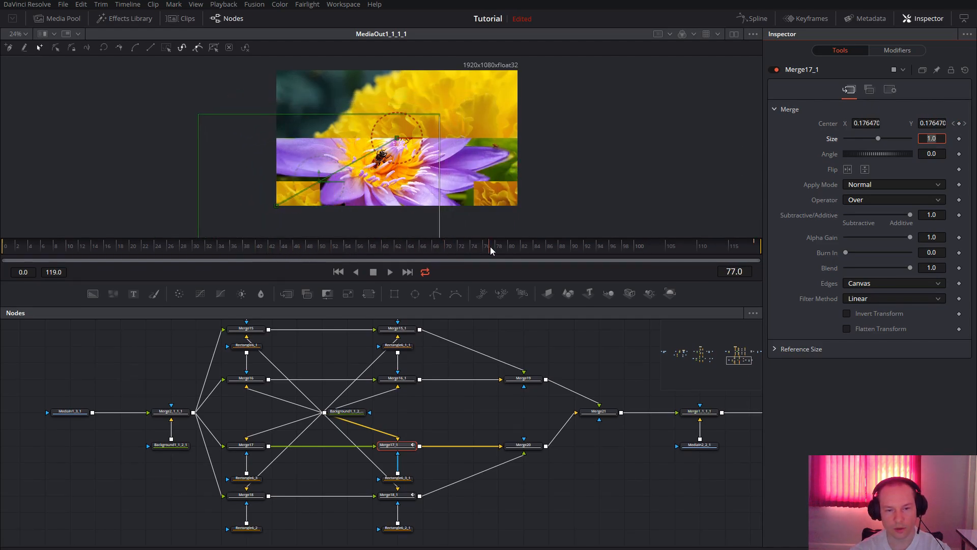
- Keyframe the center of Merge16_1 at frame 0, set it to X 1.0 and Y 1.0 at frame 119, and preview the movement
scroll(472, 392, up, 2)
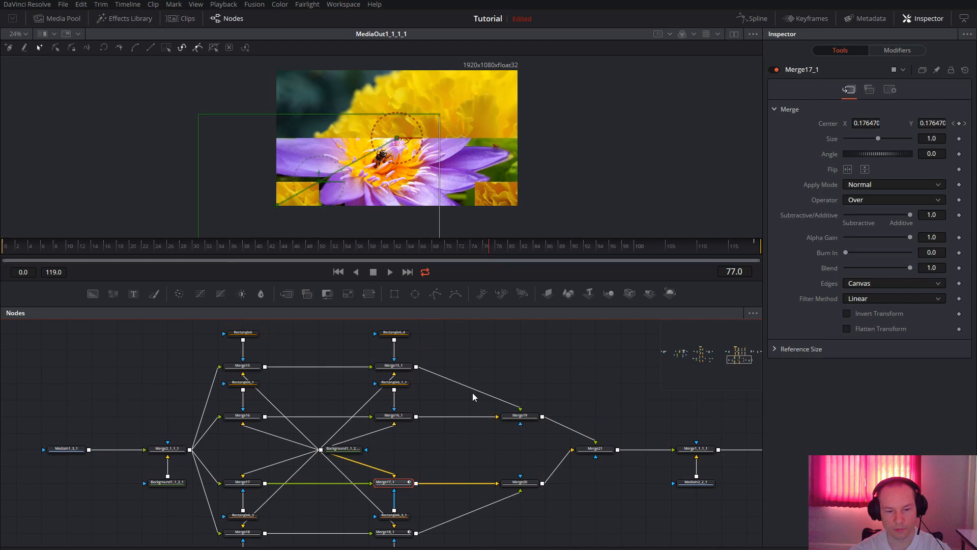
click(400, 419)
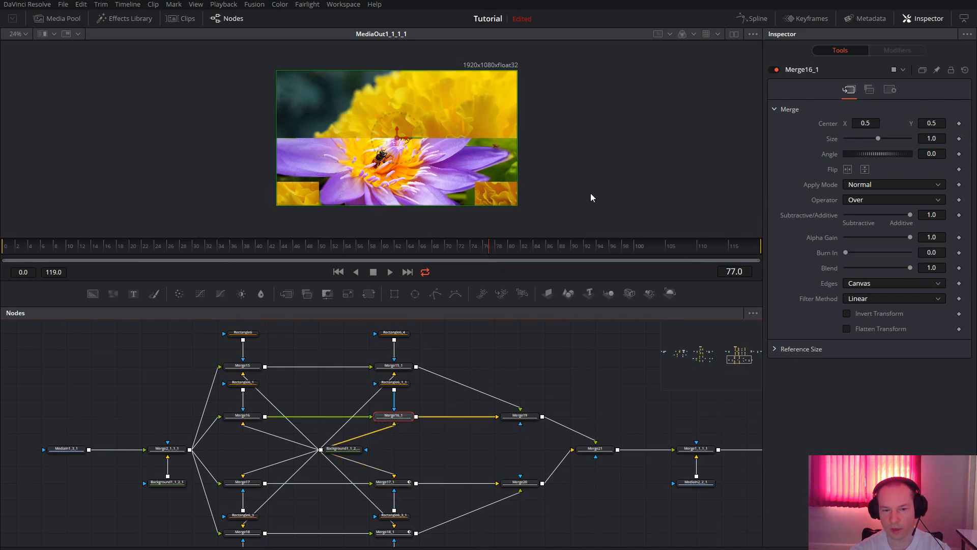
click(1, 252)
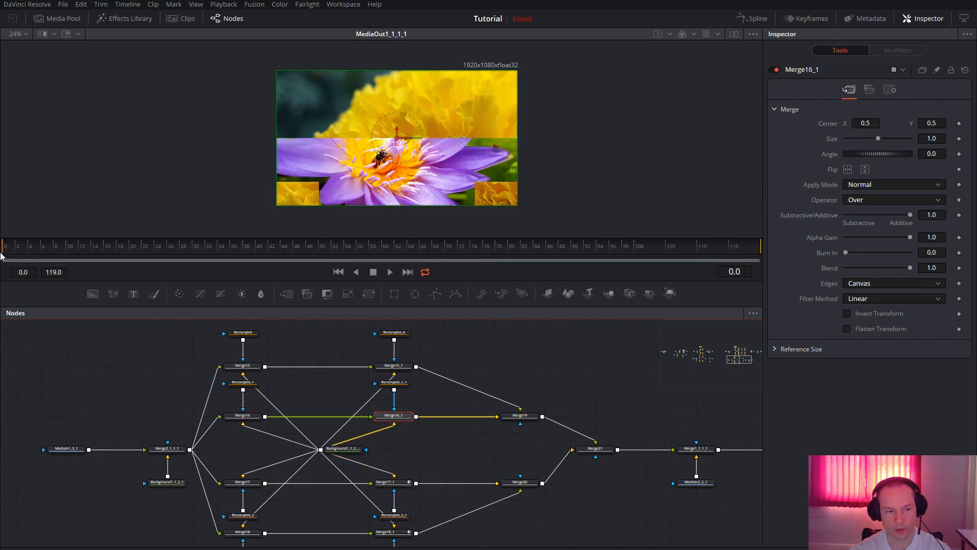
click(959, 124)
click(755, 250)
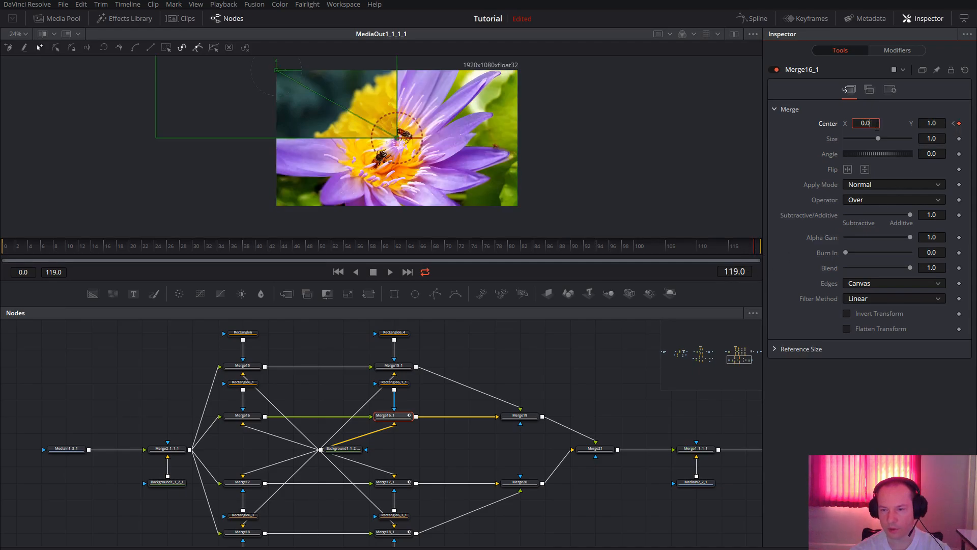
text(1)
key(Tab)
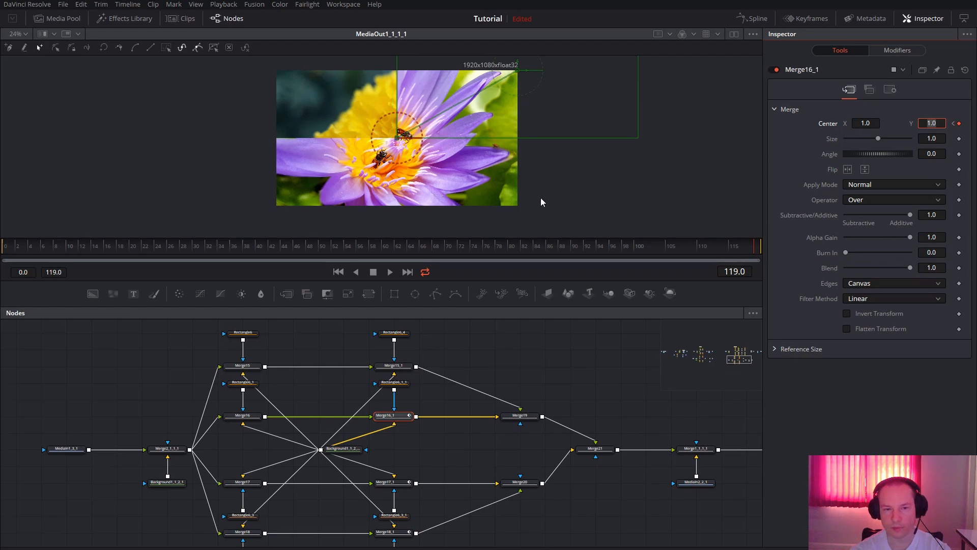
drag(472, 256, 322, 255)
- Keyframe the center of Merge15_1 at frame 0 and set it to X 0.0 and Y 1.0 at frame 119
click(394, 365)
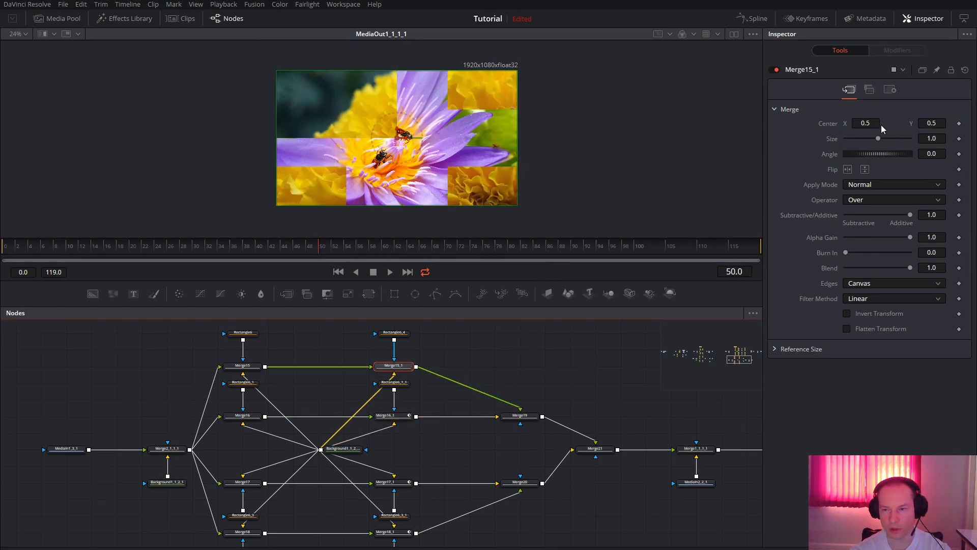
click(756, 248)
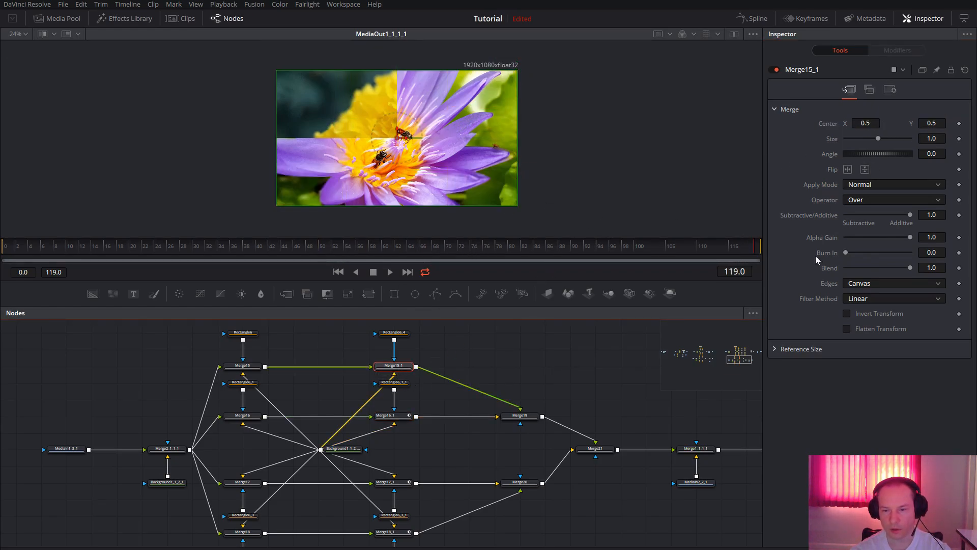
click(960, 124)
click(29, 249)
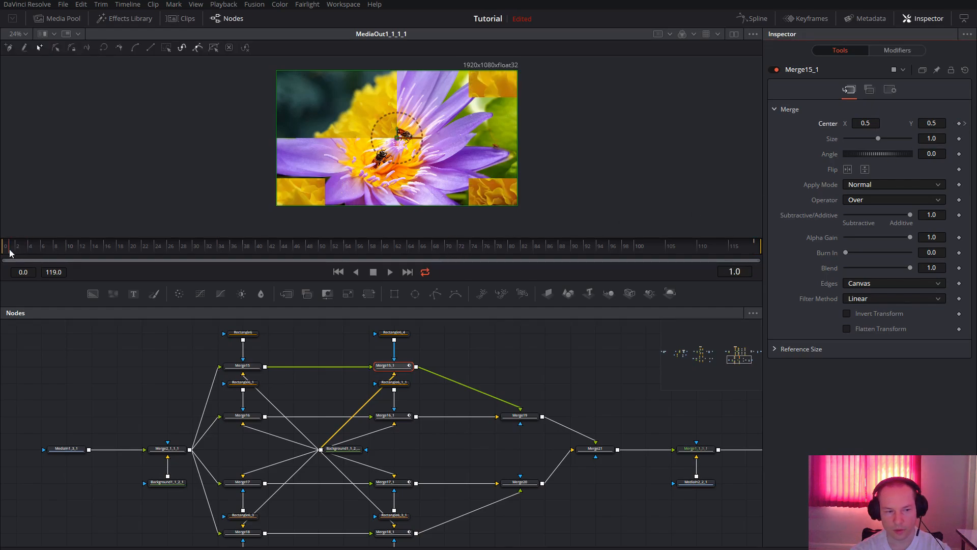
click(9, 252)
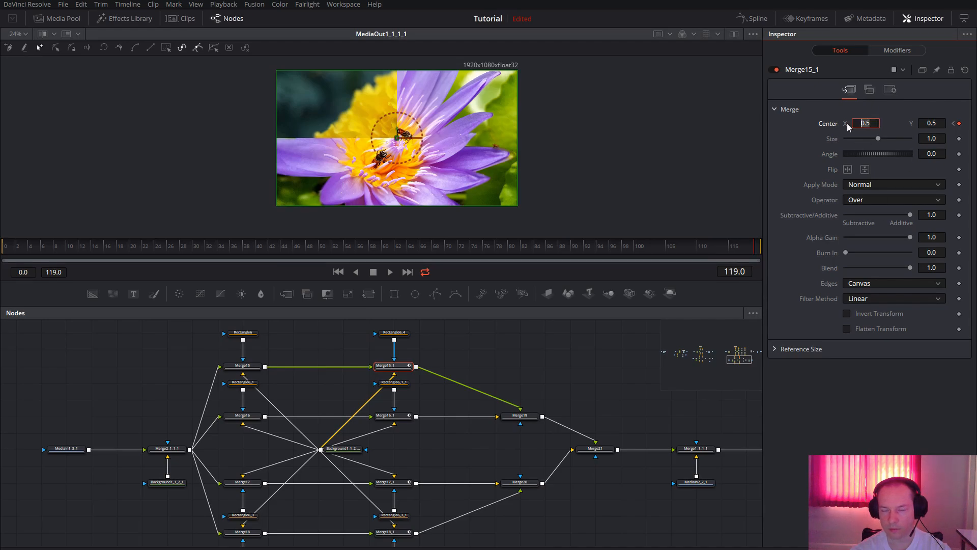
text(0)
key(Tab)
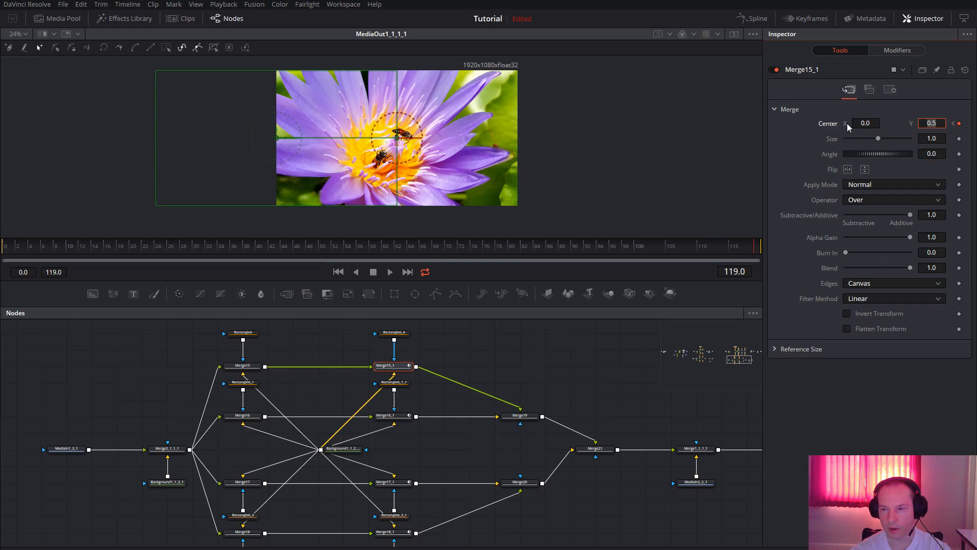
text(1)
key(Tab)
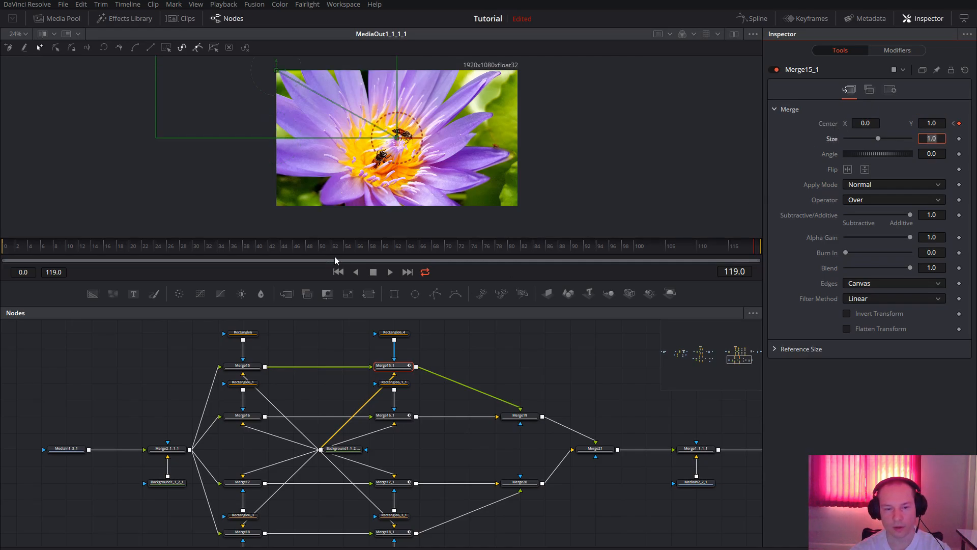
- Scrub through the complete four-piece split transition and review its whole node tree
drag(308, 248, 669, 250)
drag(590, 406, 520, 378)
scroll(515, 376, down, 2)
drag(448, 374, 483, 377)
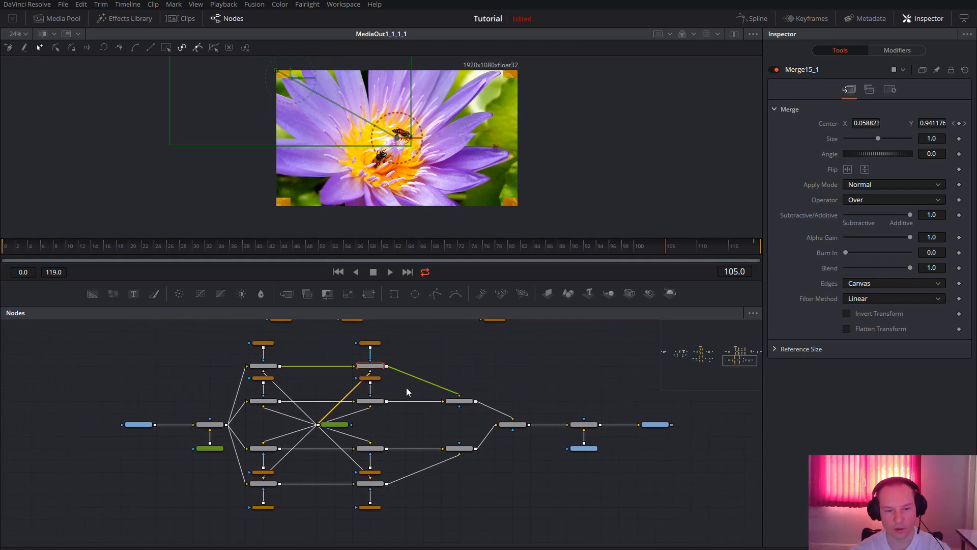
drag(420, 424, 405, 414)
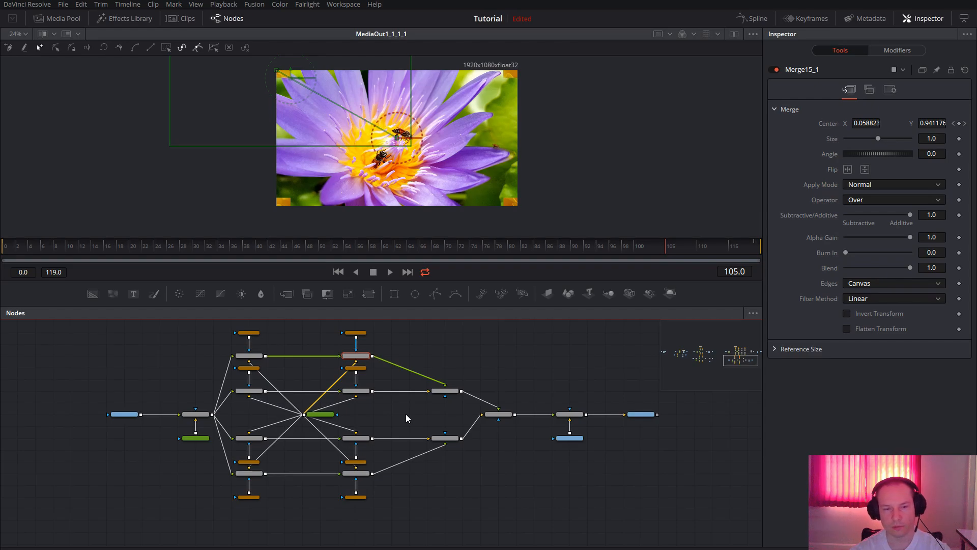